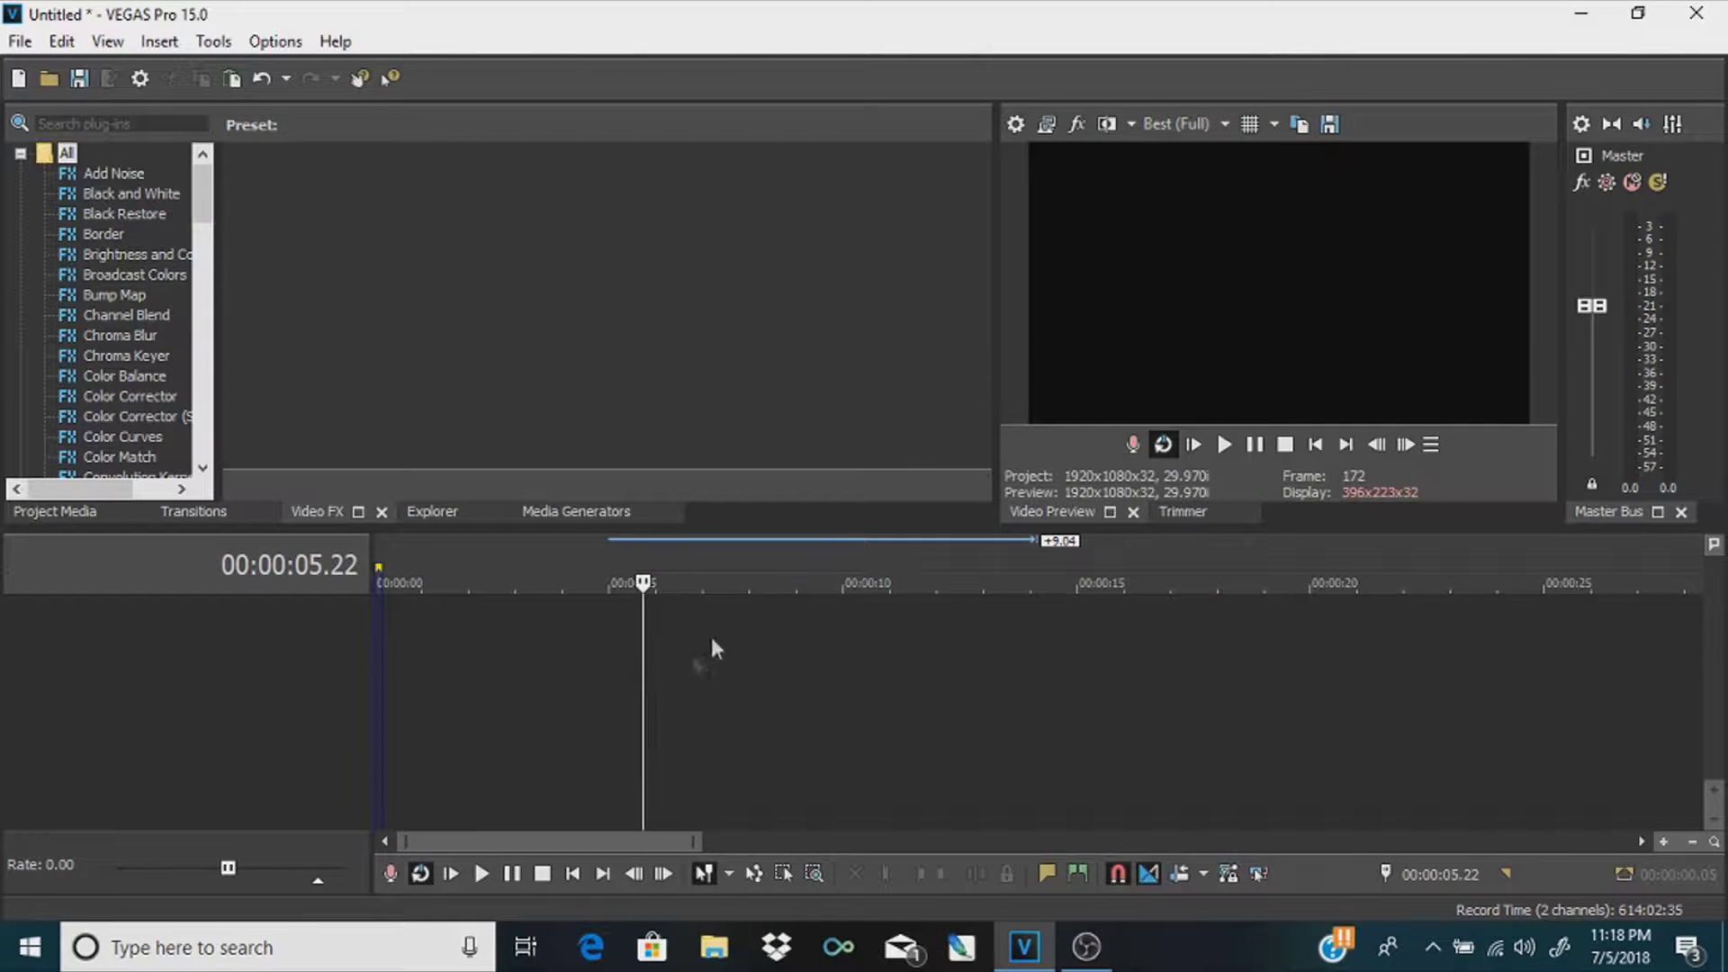
Reposition the playhead to different points on the empty timeline, finishing at 00:00:05.00
left_click(670, 671)
left_click(401, 650)
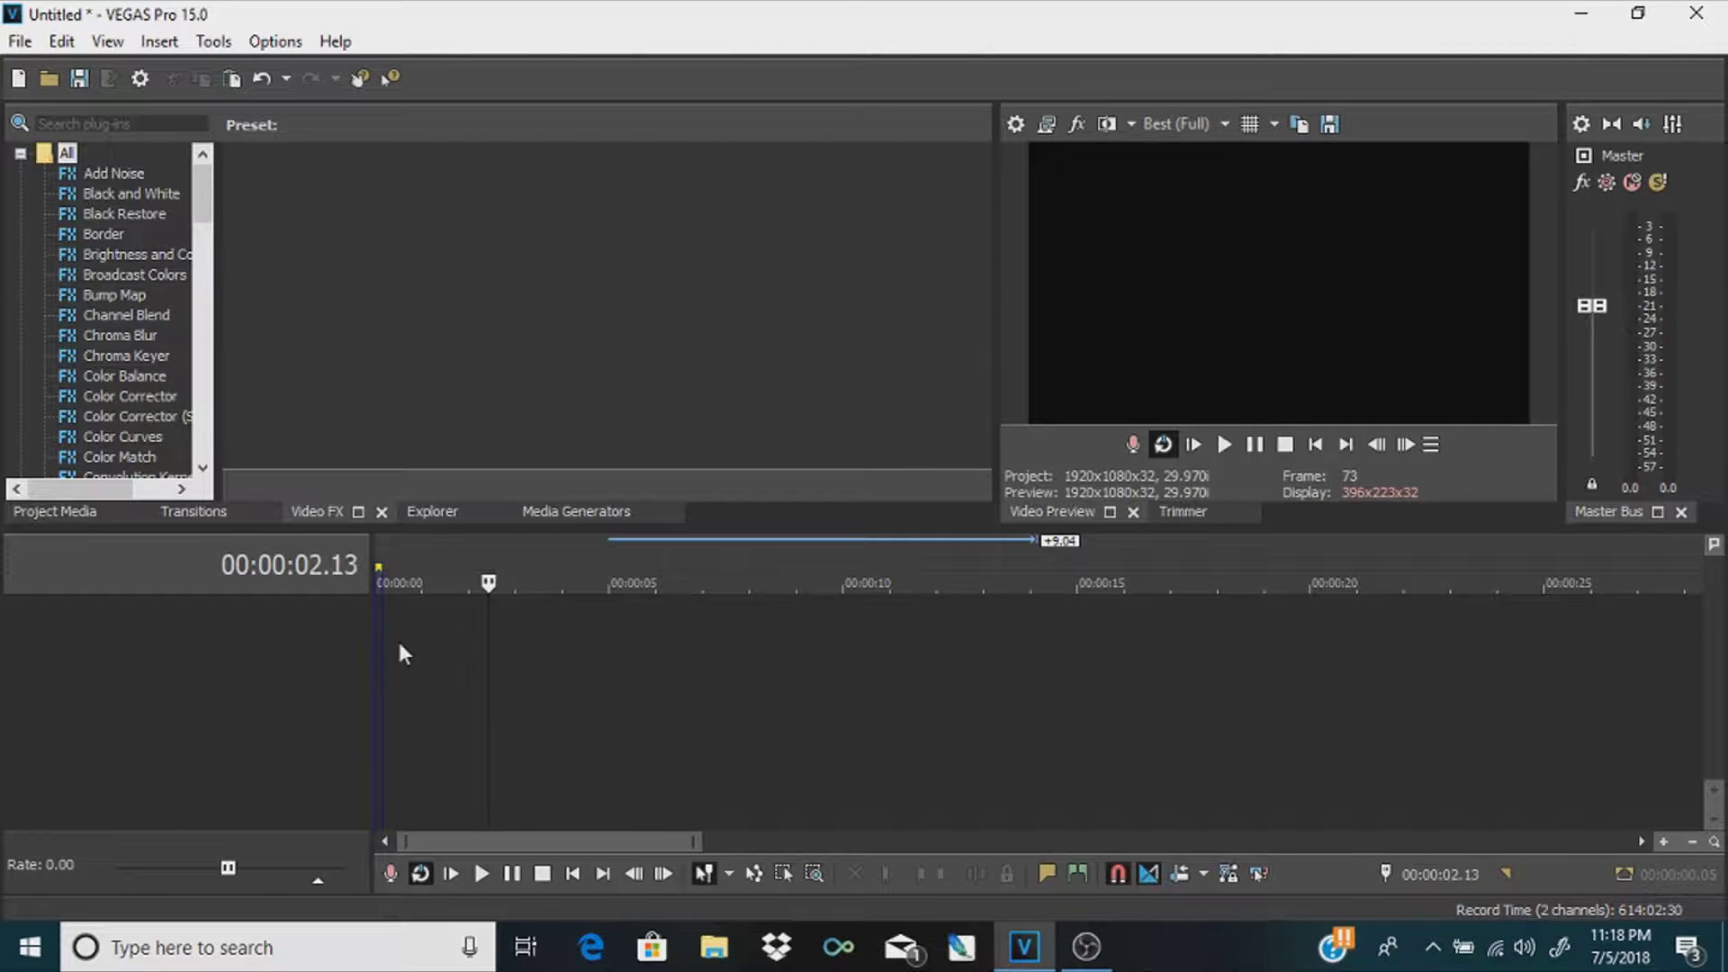
left_click(609, 648)
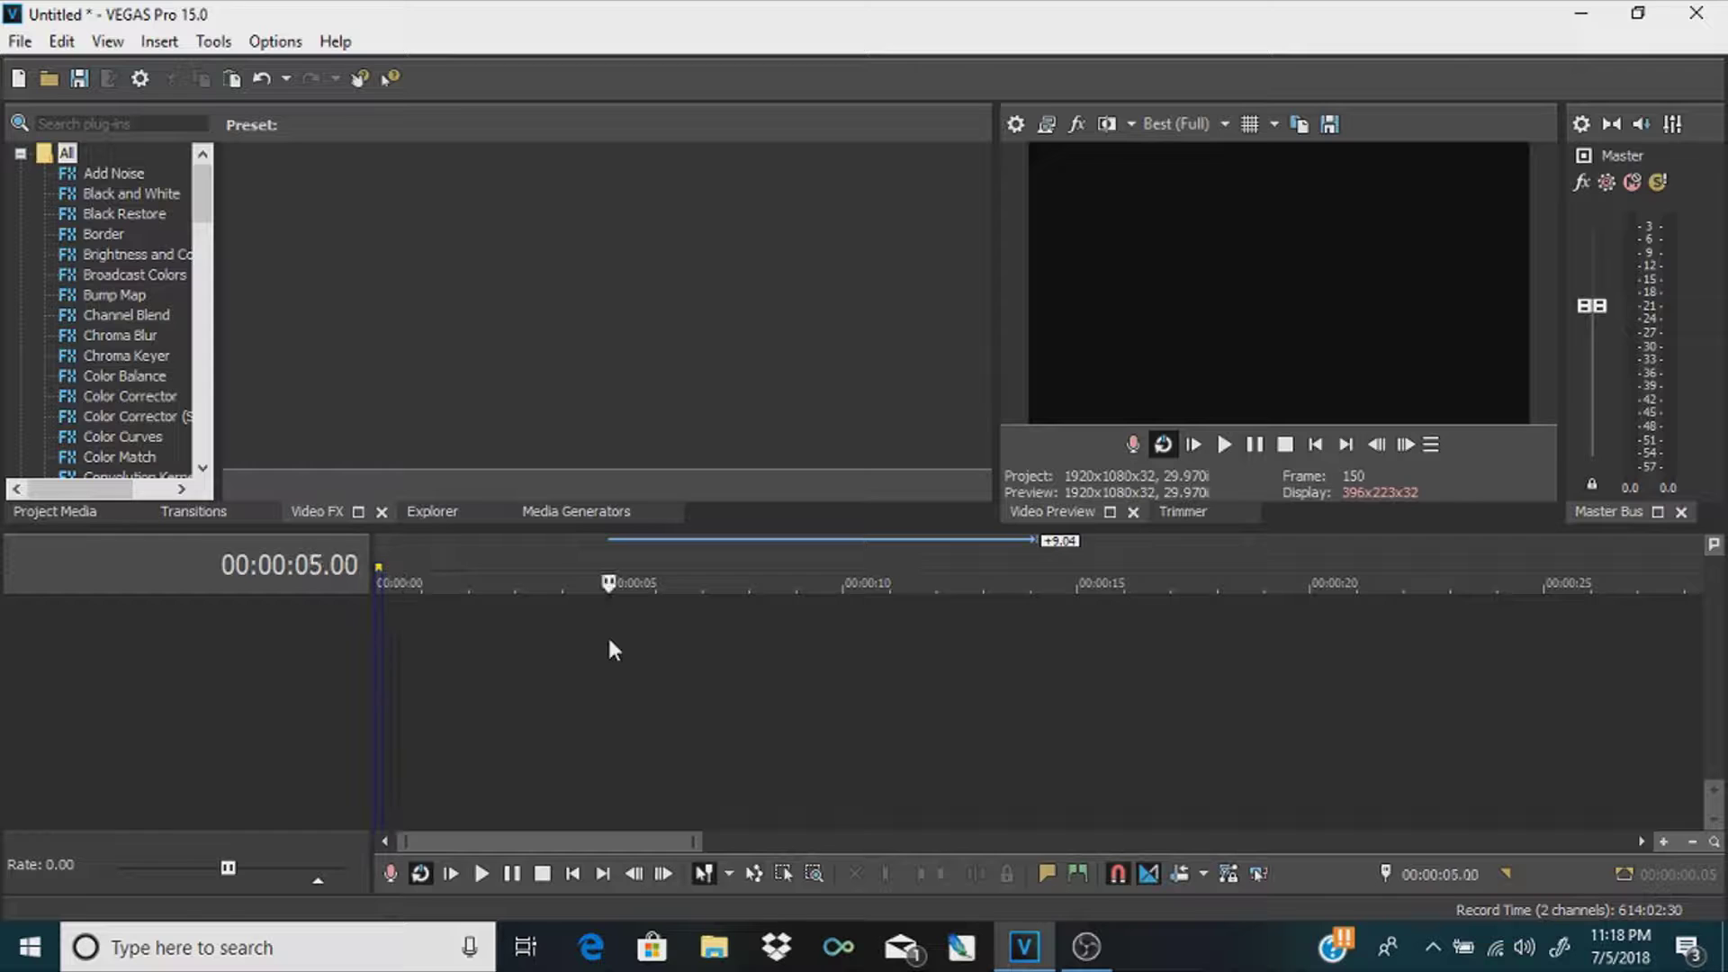
Play and pause the preview repeatedly, with the timeline zoomed out to a wider time range
left_click(1255, 443)
left_click(1237, 441)
left_click(1257, 441)
left_click(1257, 444)
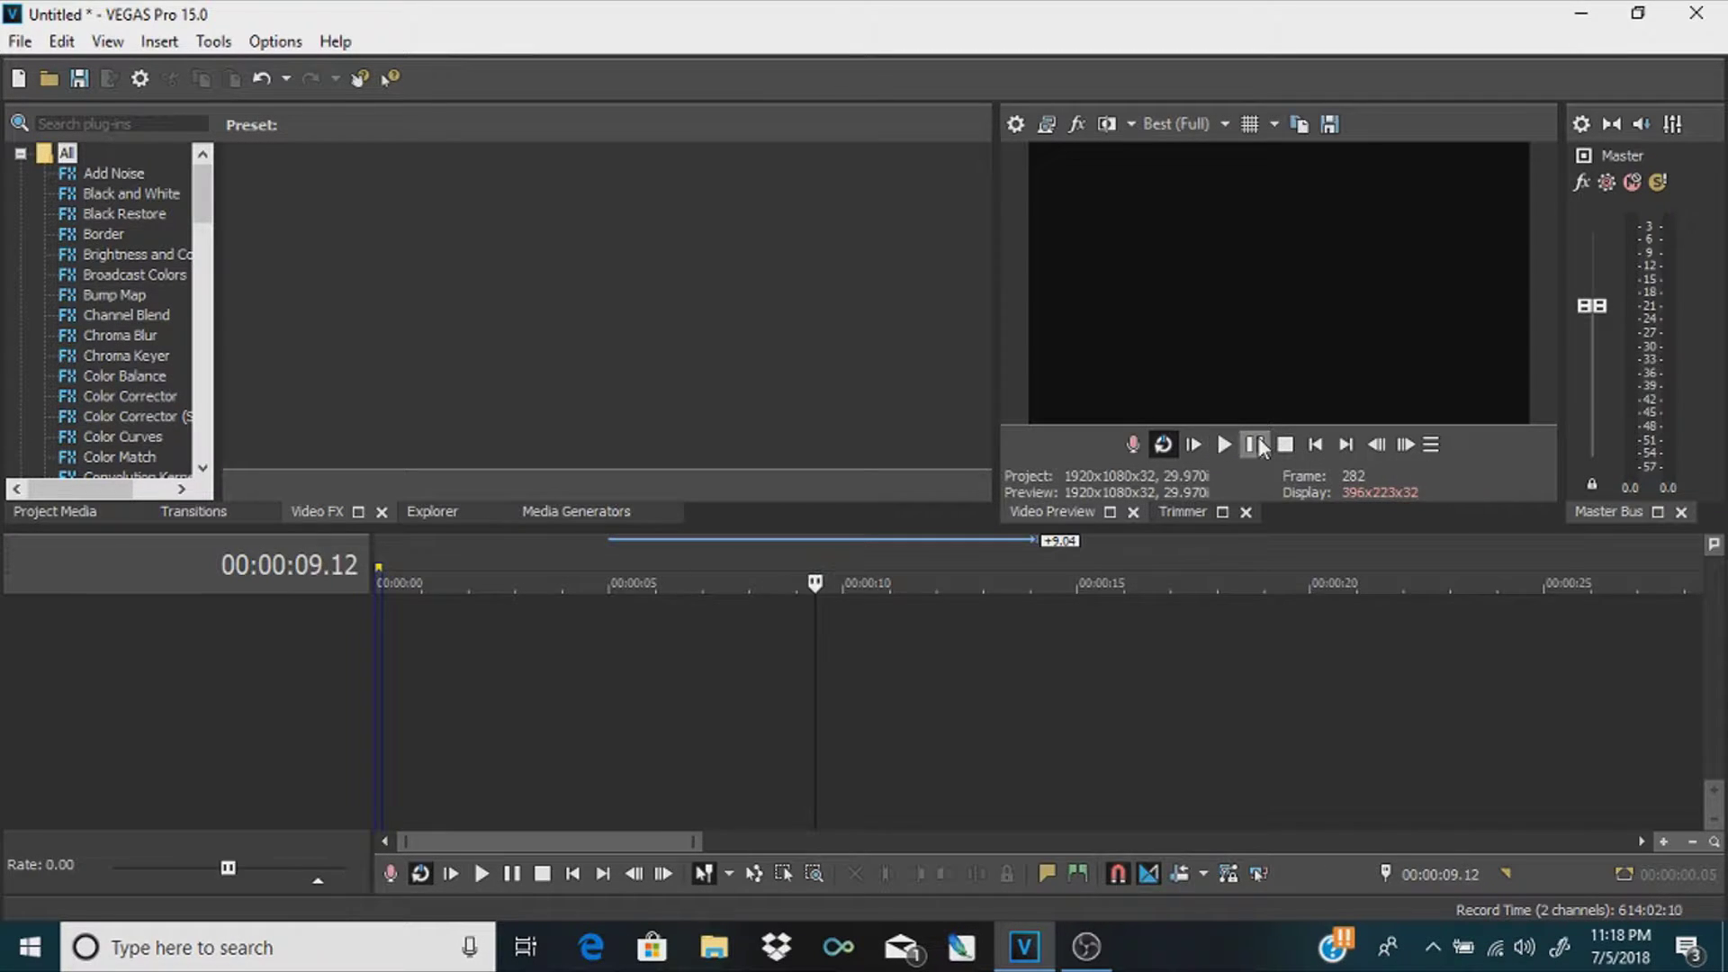
scroll(1028, 789, "down", 5)
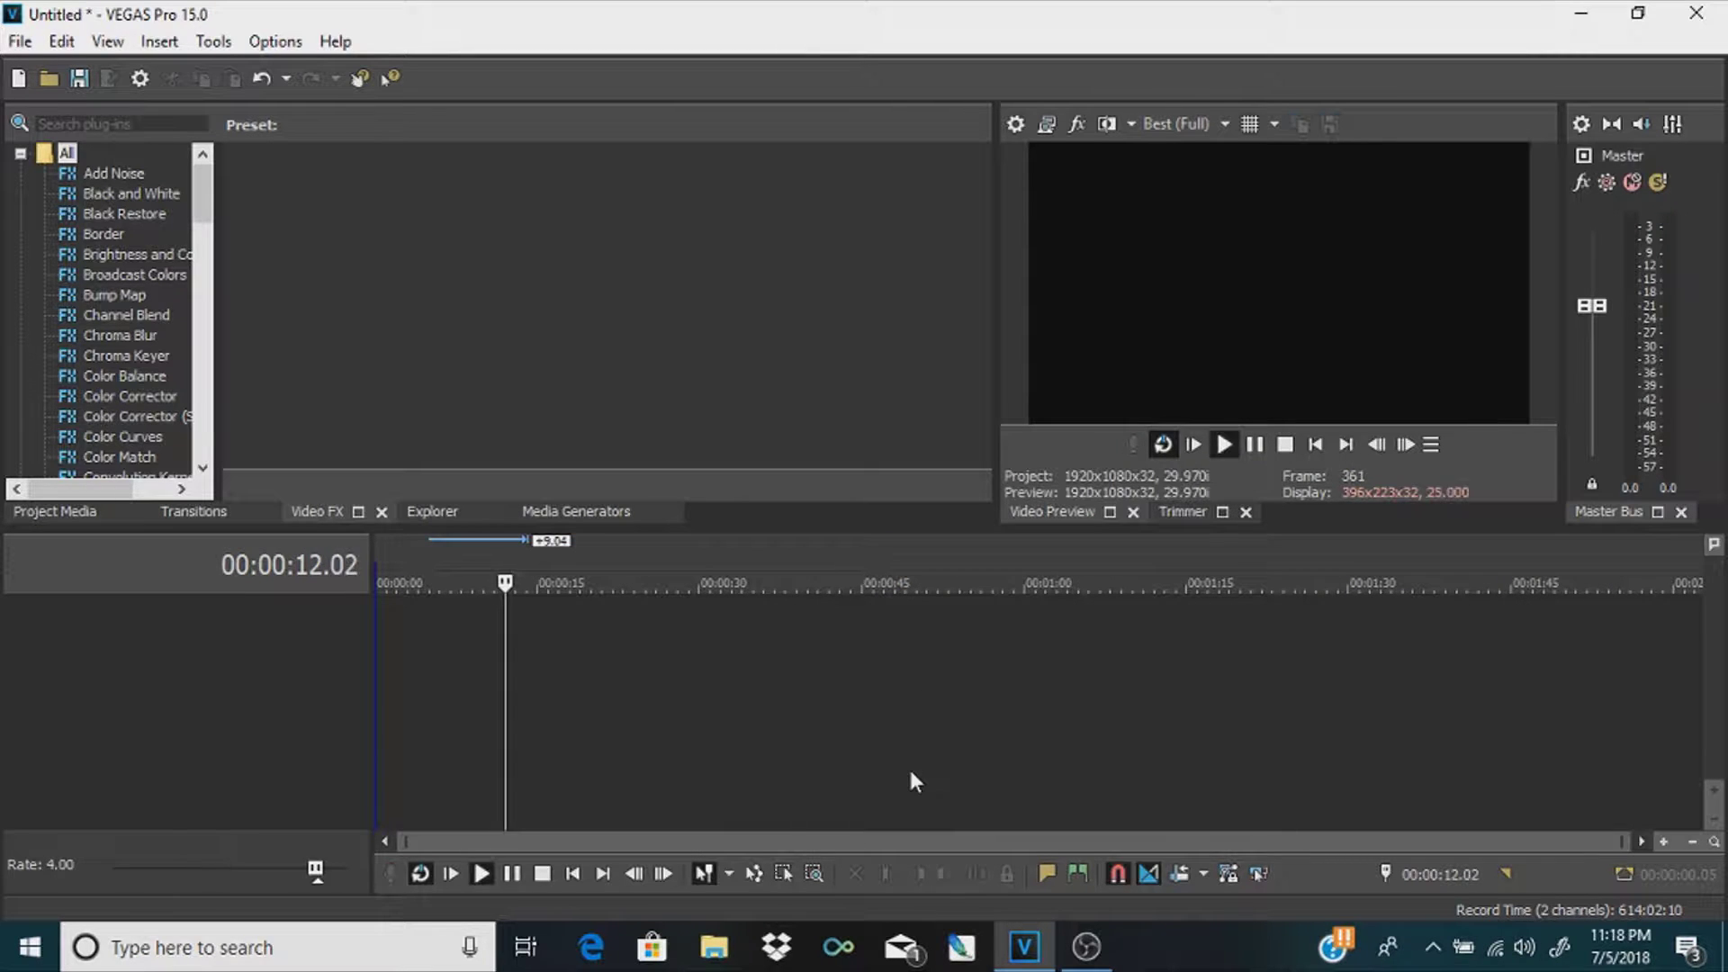
left_click(1256, 445)
left_click(1258, 447)
left_click(1259, 446)
left_click(1256, 447)
left_click(1256, 448)
Start and stop playback from several points along the timeline, leaving the playhead at 00:01:05.11
key("space")
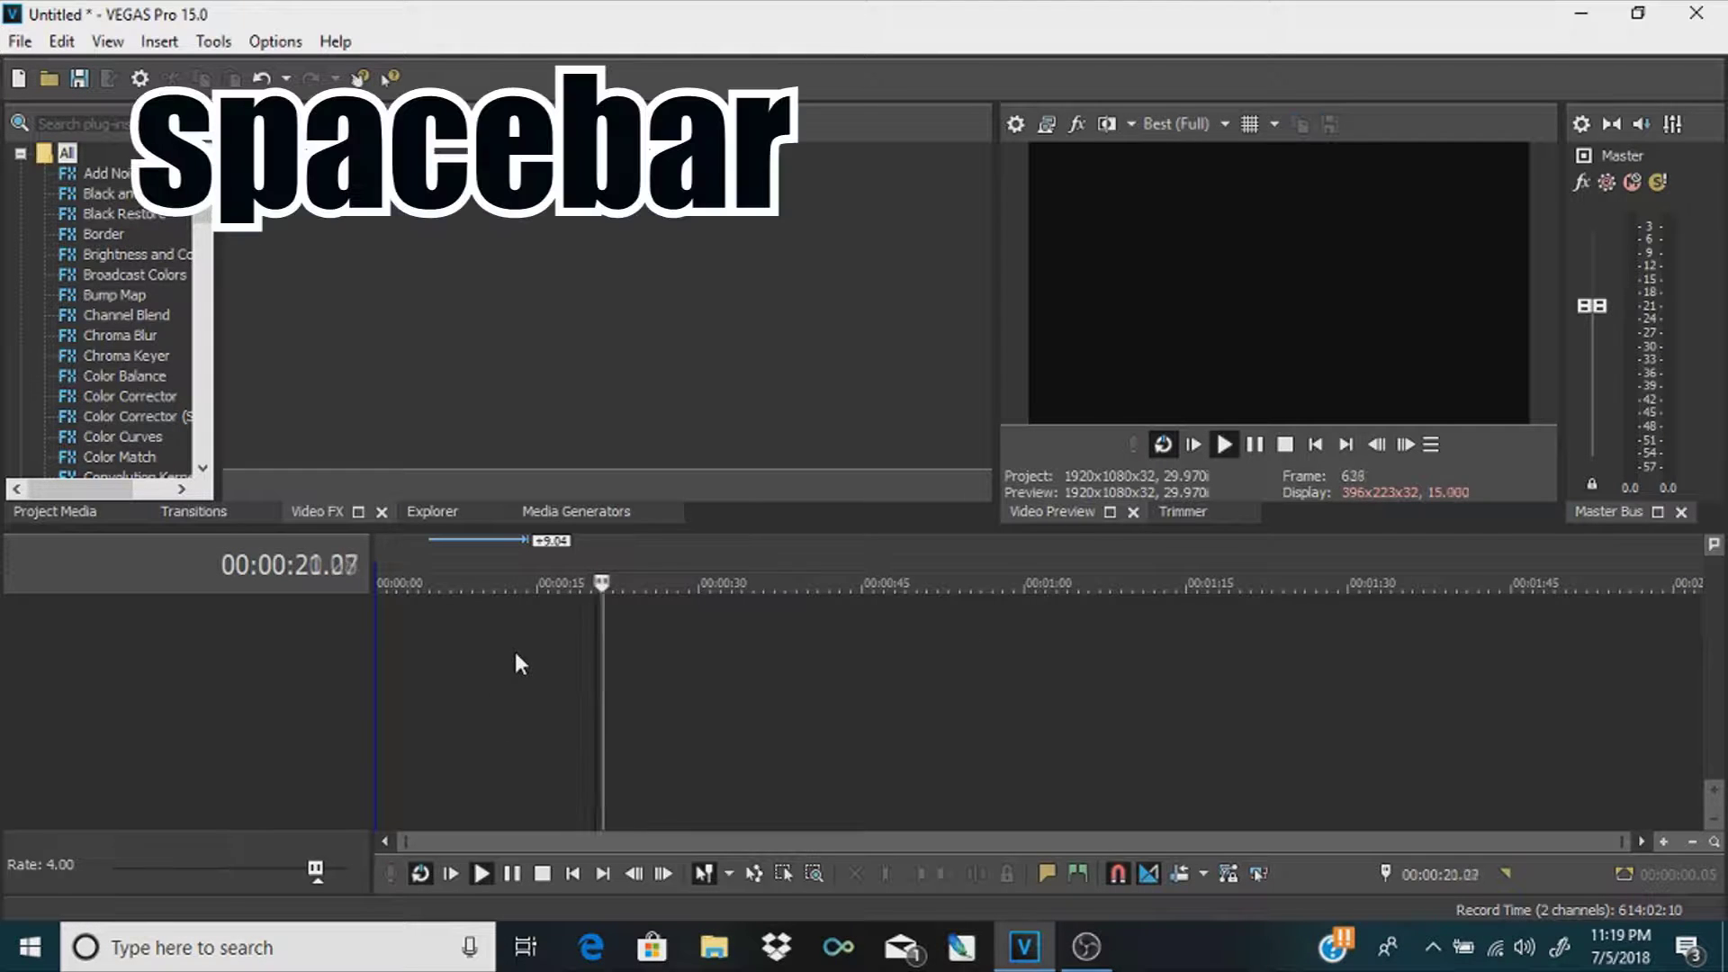
key("space")
left_click(684, 653)
key("space")
left_click(902, 662)
key("space")
key("space")
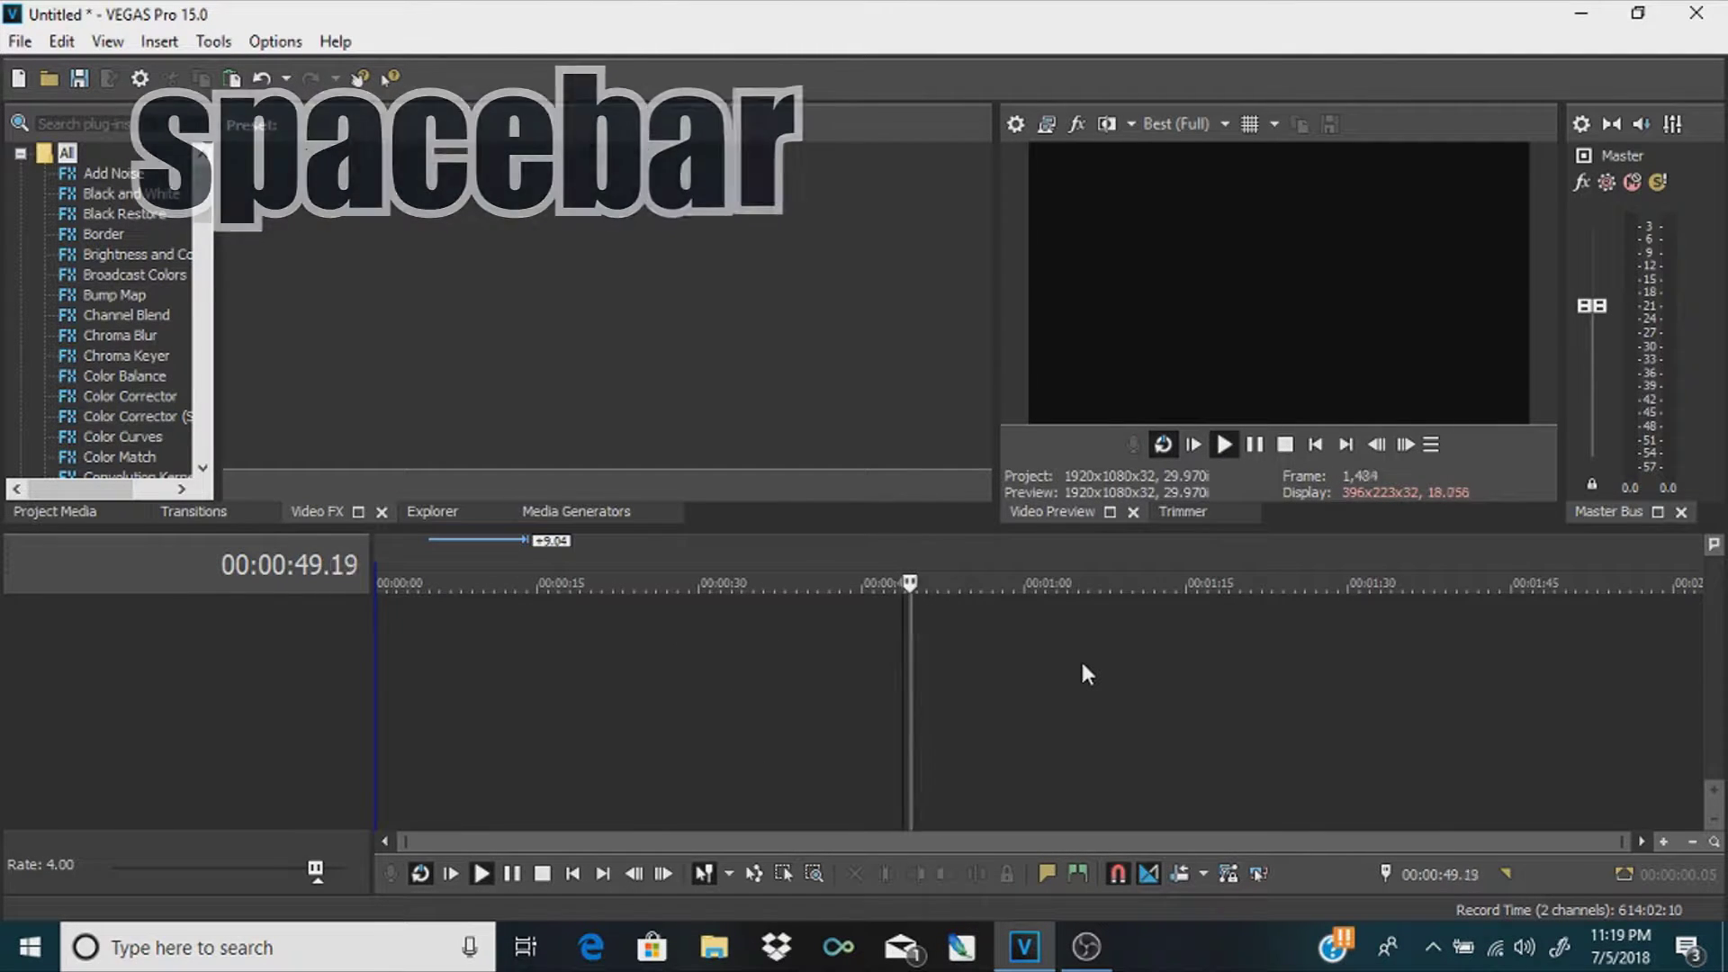
left_click(1081, 666)
key("space")
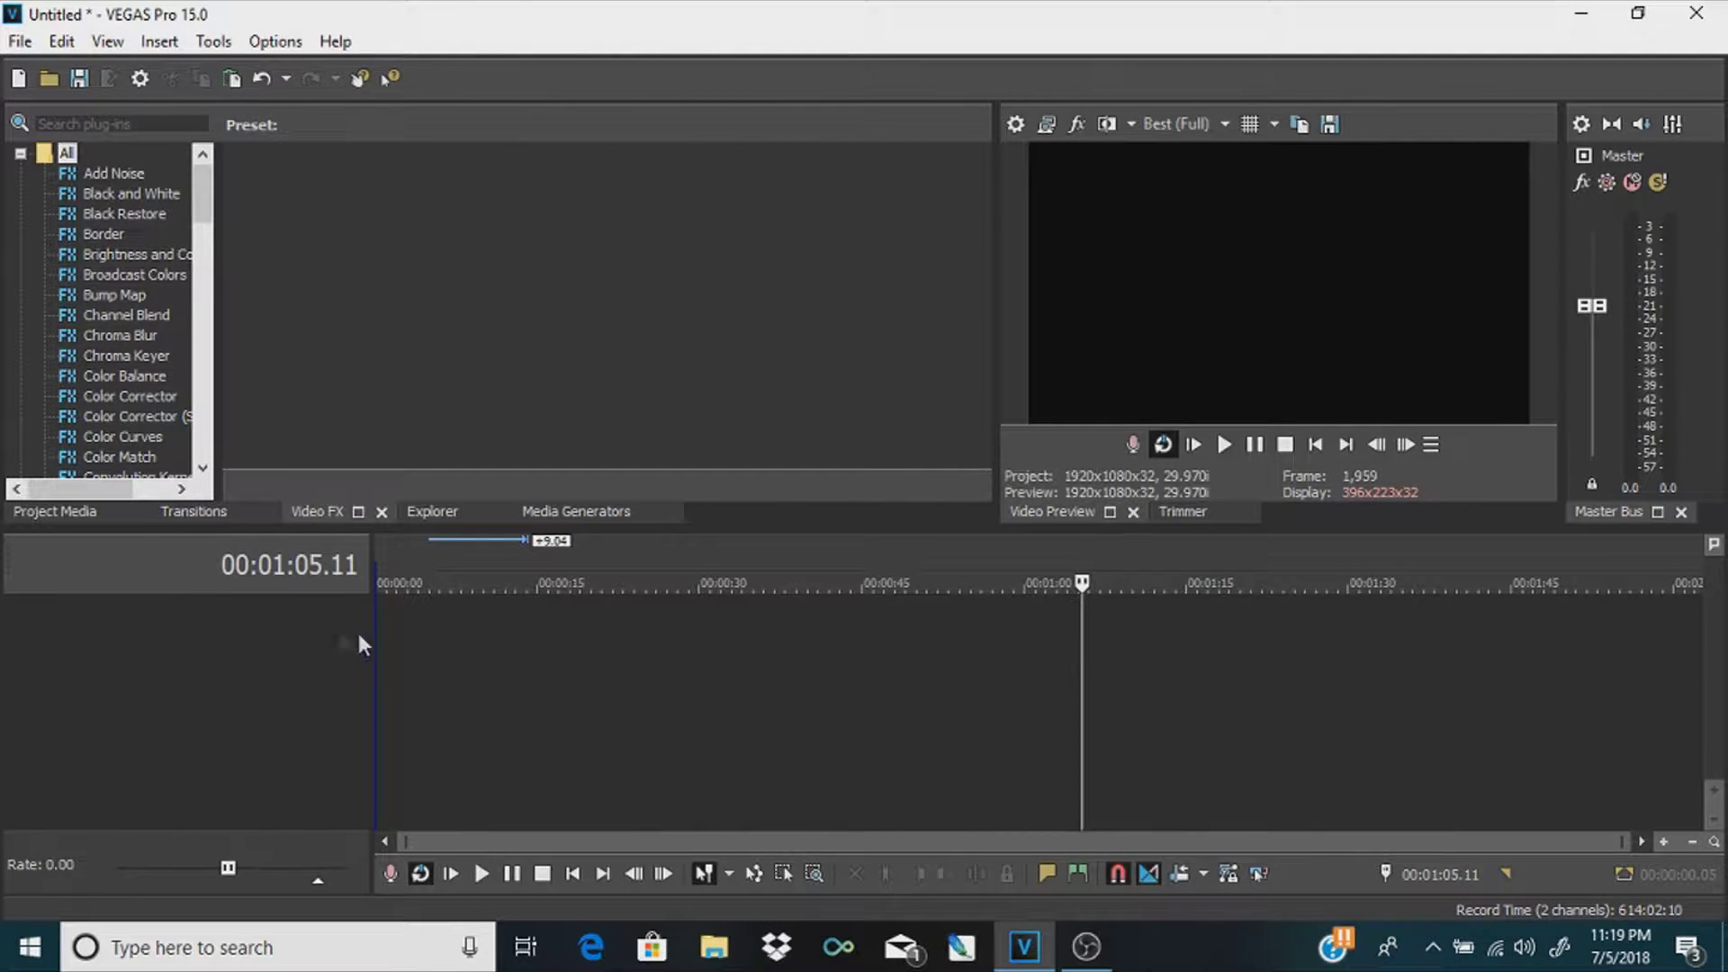
Play the timeline from its beginning, pause the preview, and return the playhead to 00:00:00.00
left_click(376, 655)
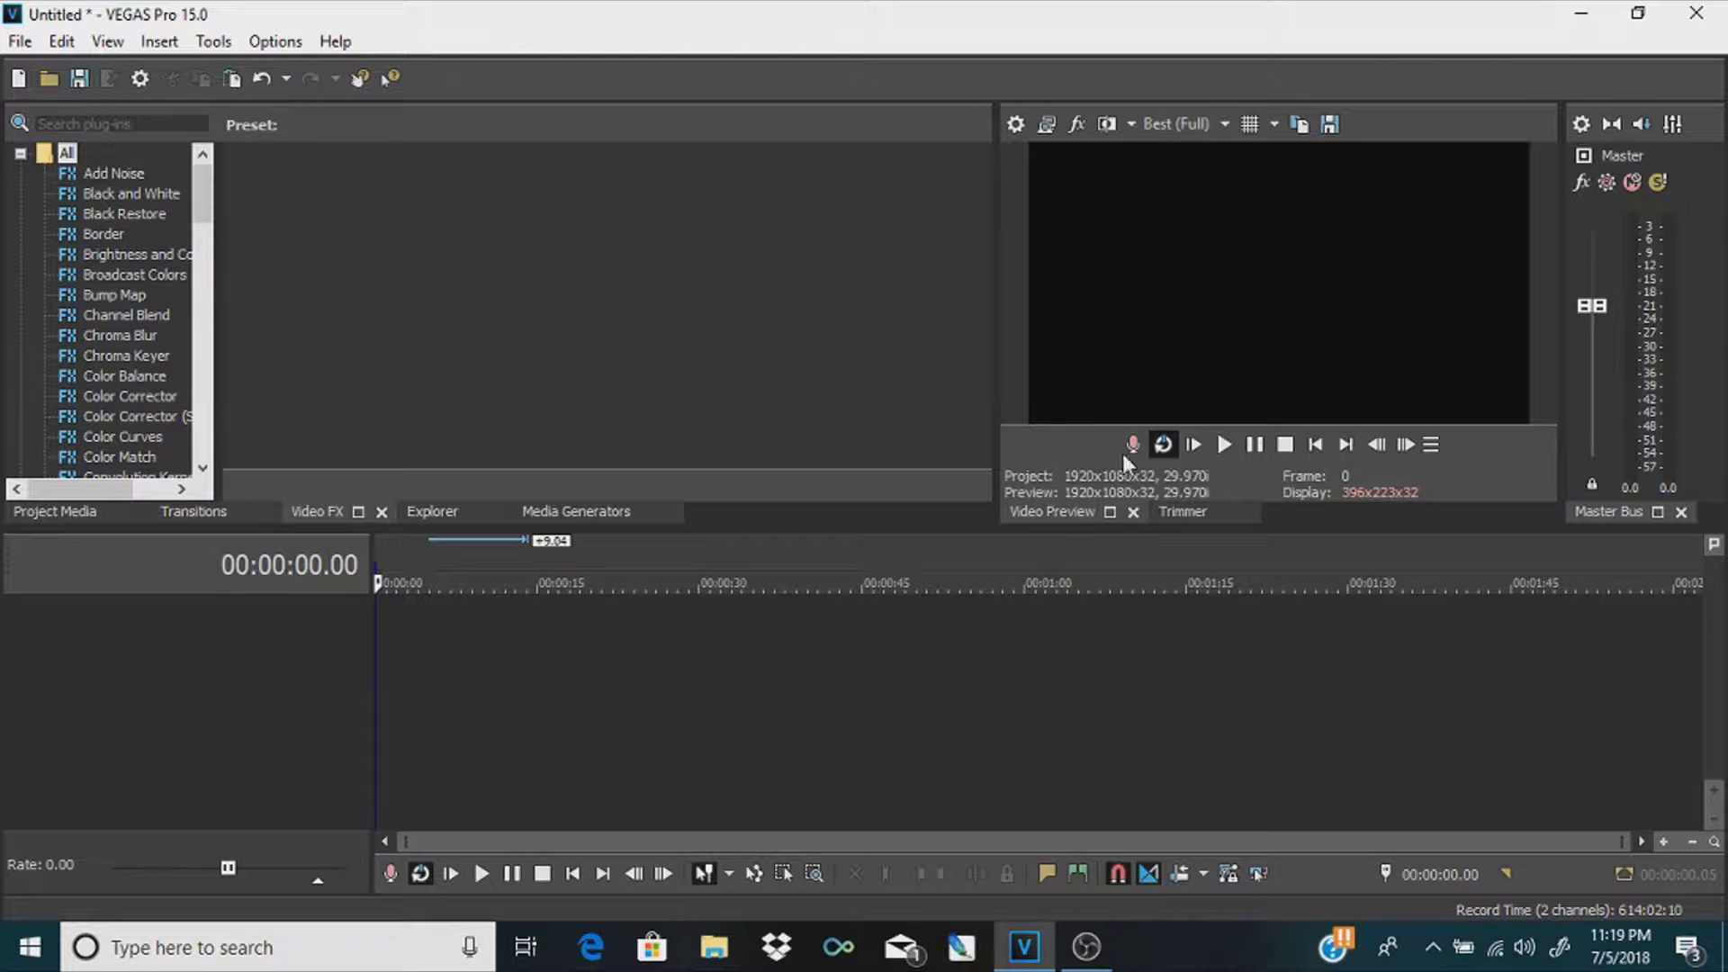
left_click(1226, 450)
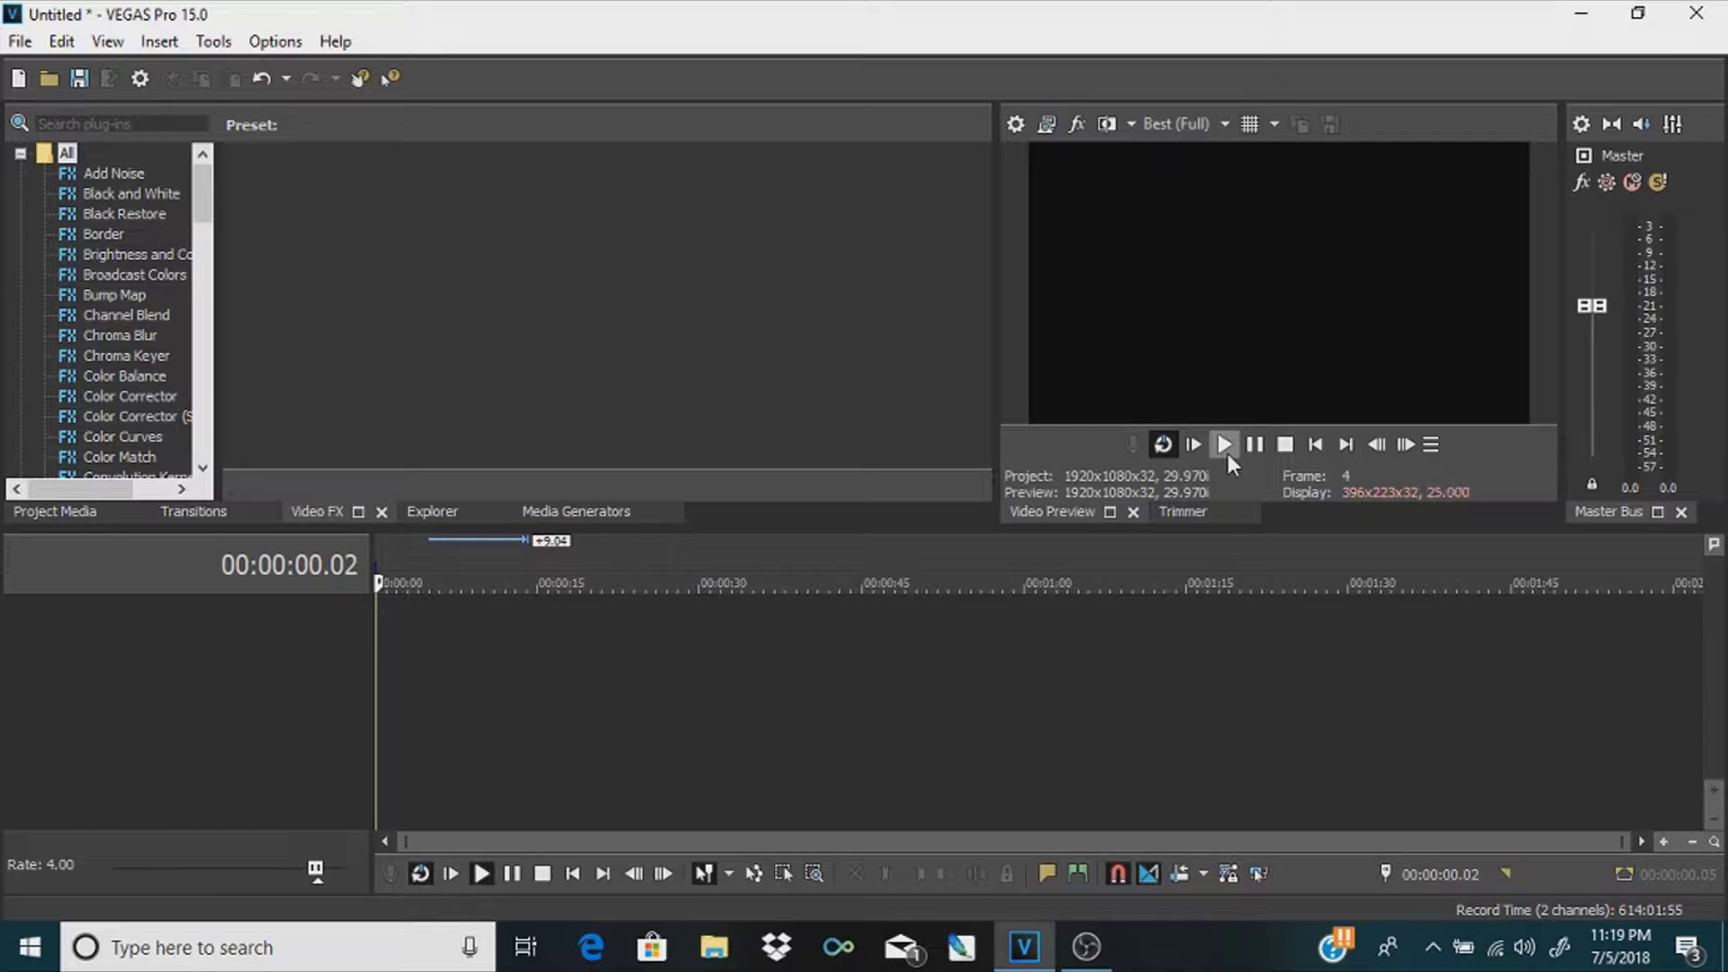
left_click(1251, 450)
left_click(1250, 450)
left_click(600, 684)
left_click_drag(601, 689, 316, 645)
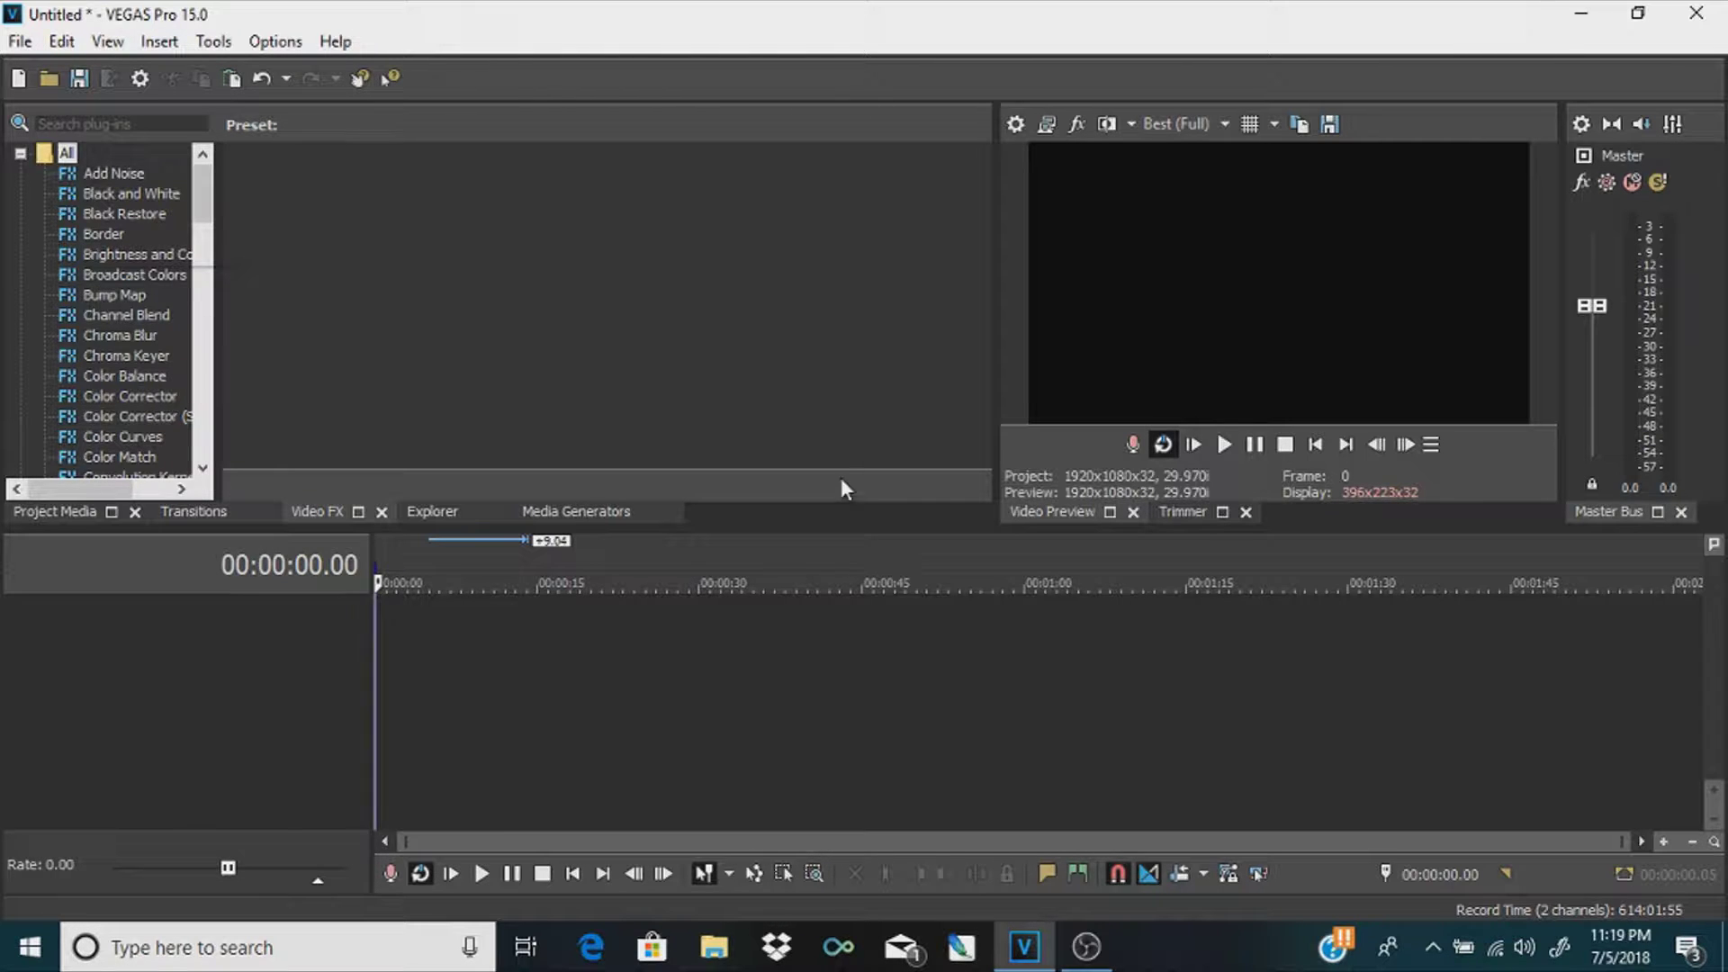
Insert a video track and an audio track into the empty project
right_click(153, 690)
left_click(193, 754)
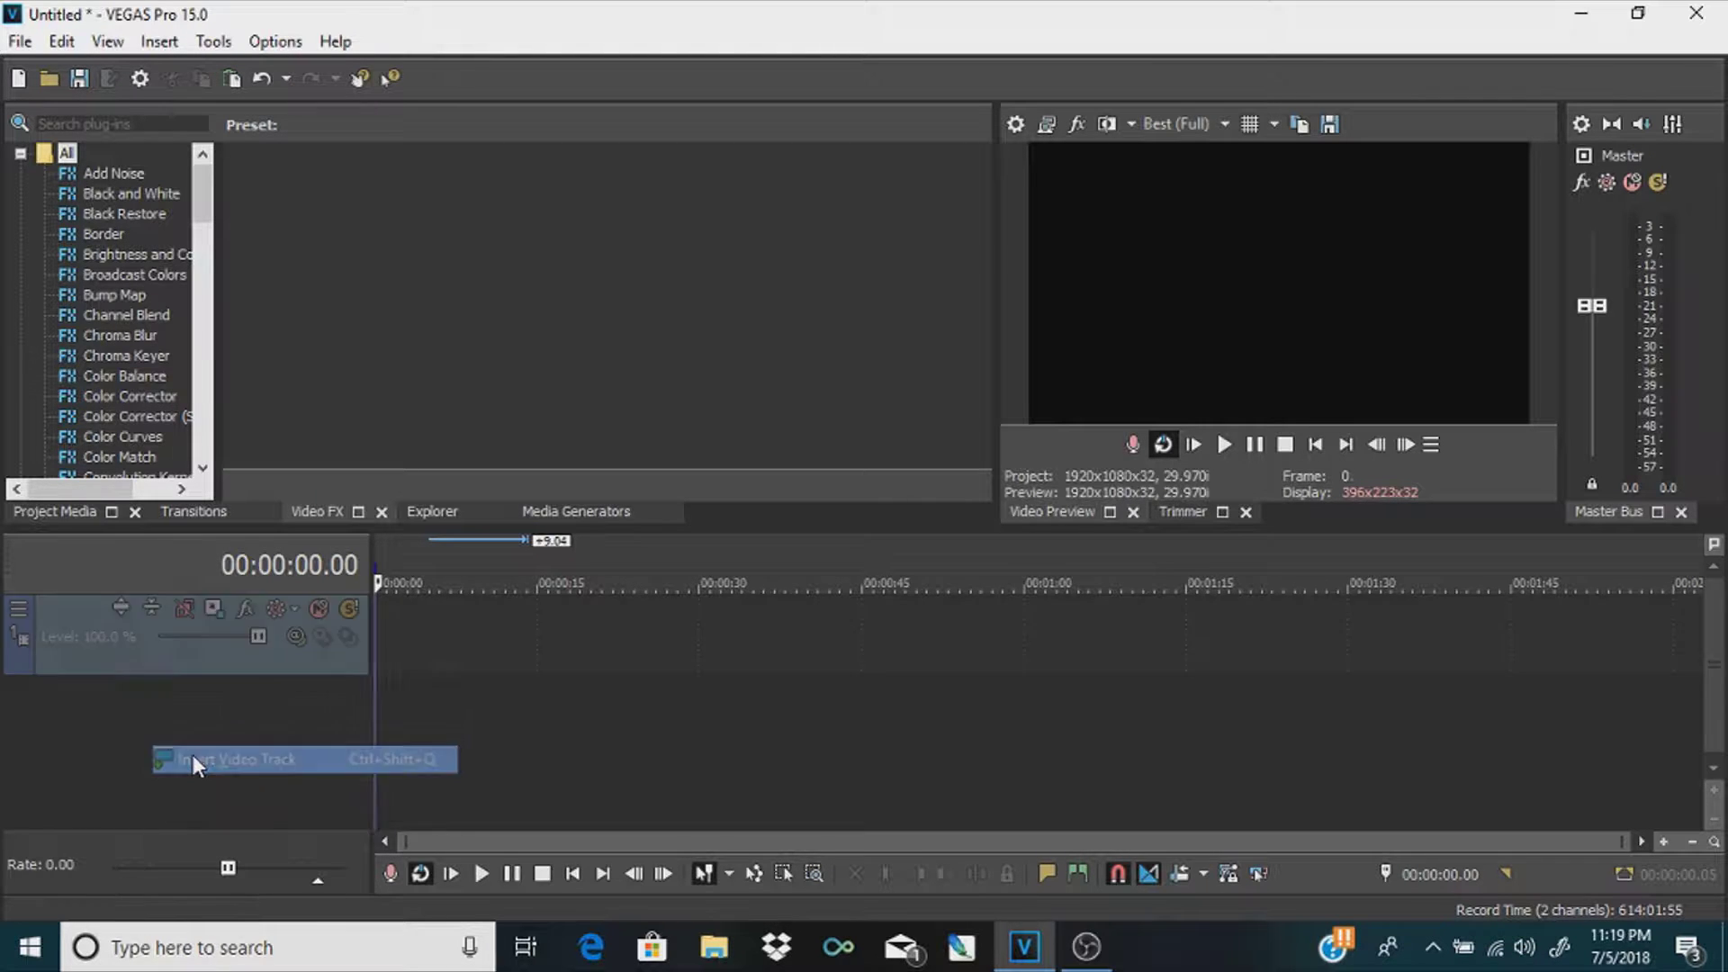
left_click(248, 802)
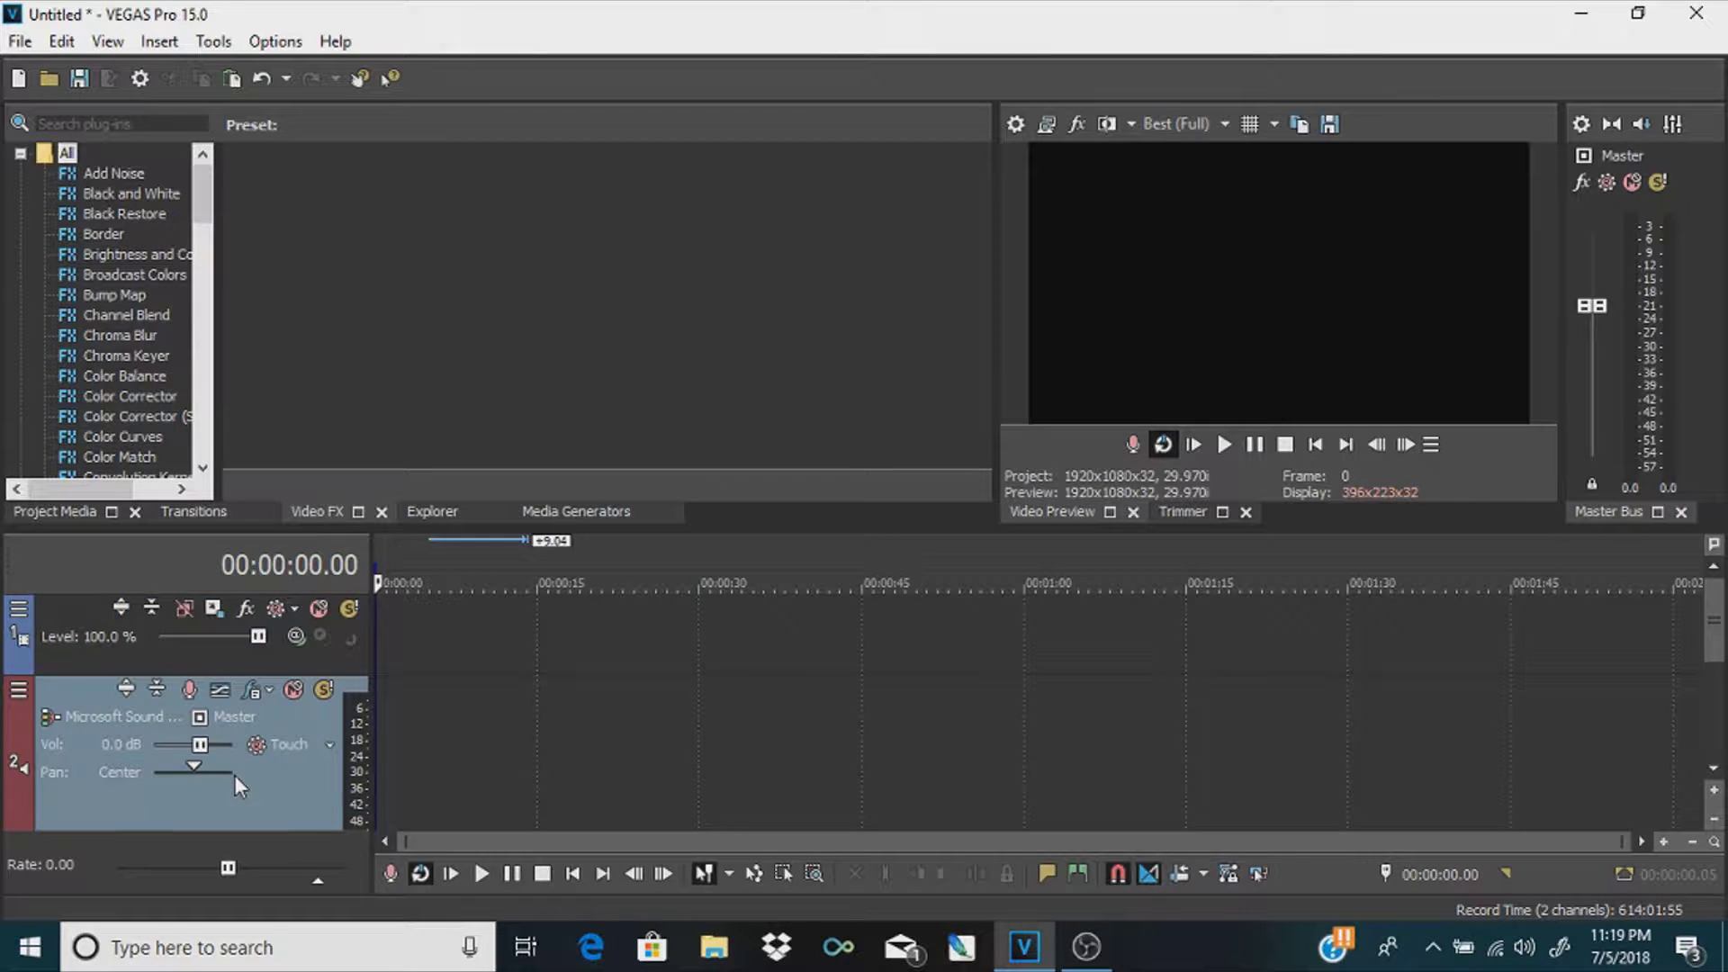
Start a new project without saving the changes to the untitled one
left_click(18, 78)
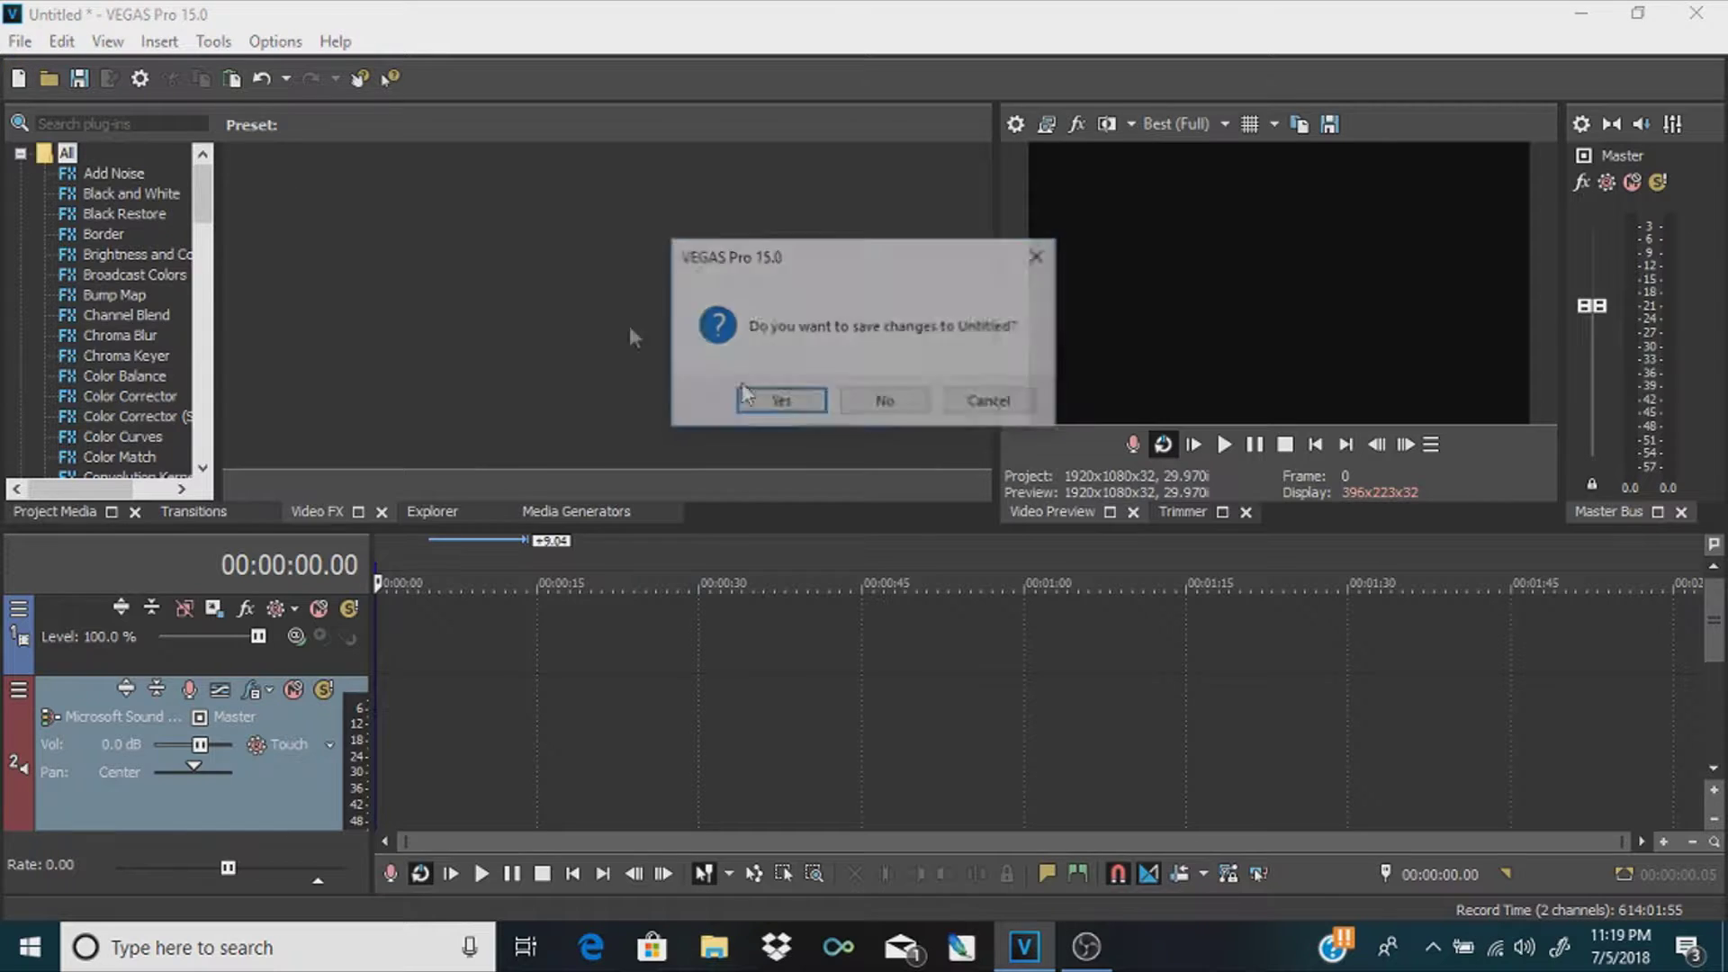
left_click(886, 404)
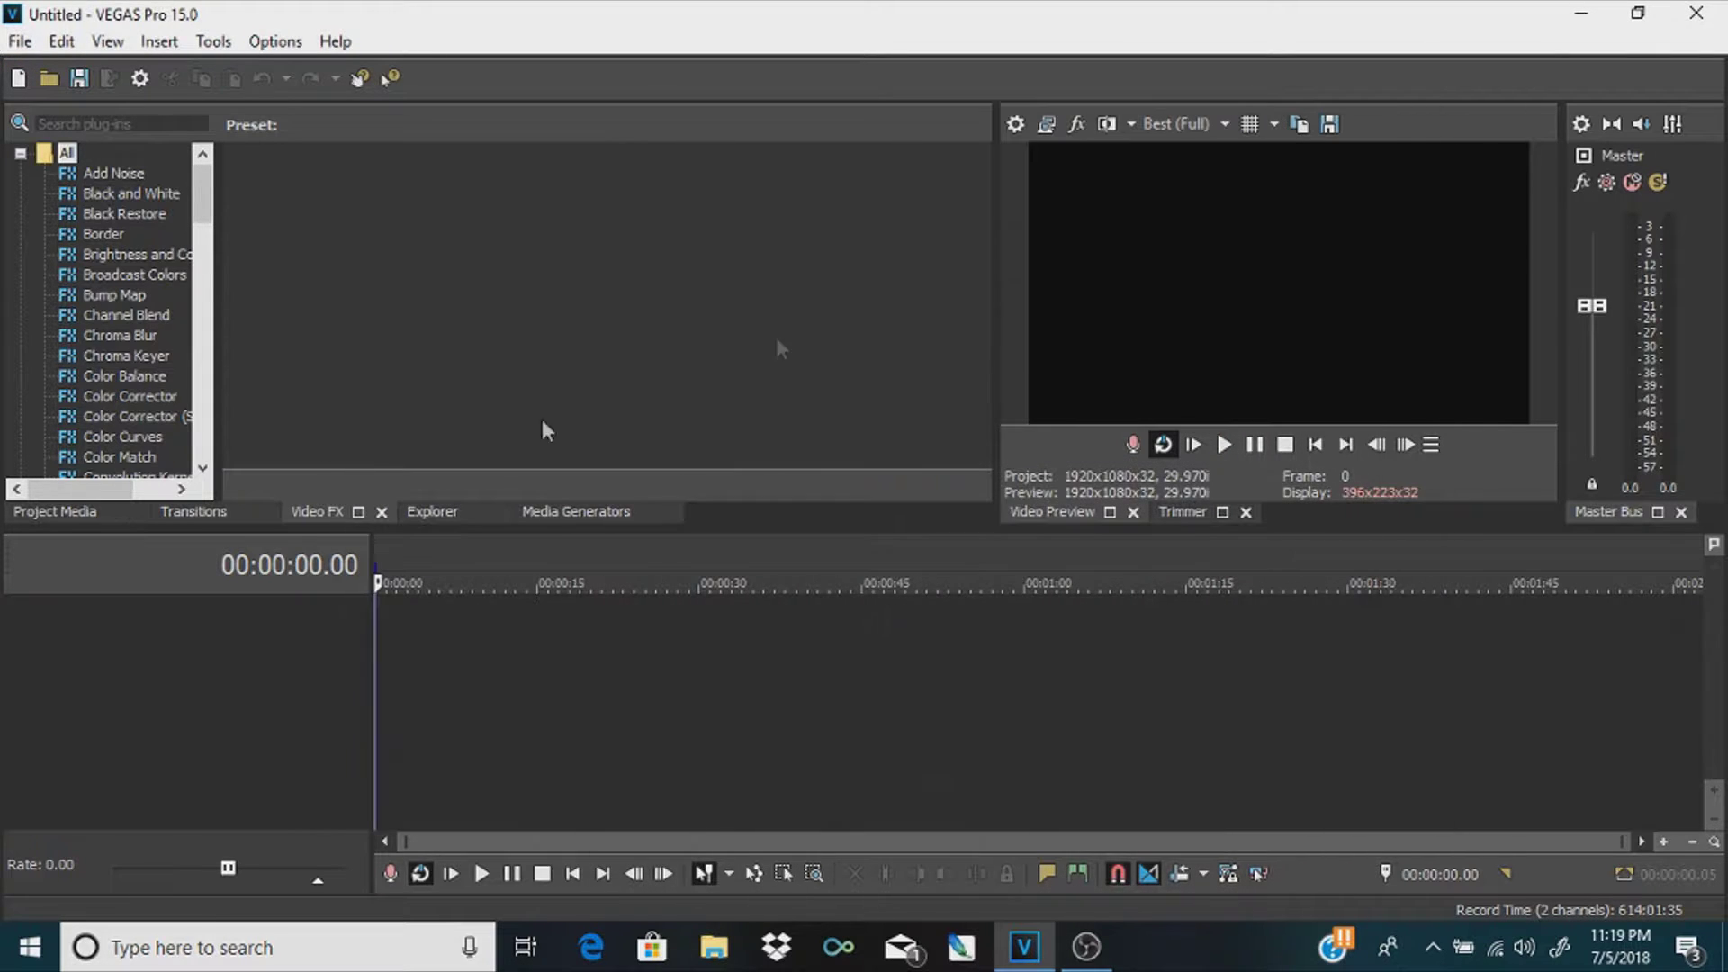
Add one video track and one audio track below it to the new project
right_click(284, 669)
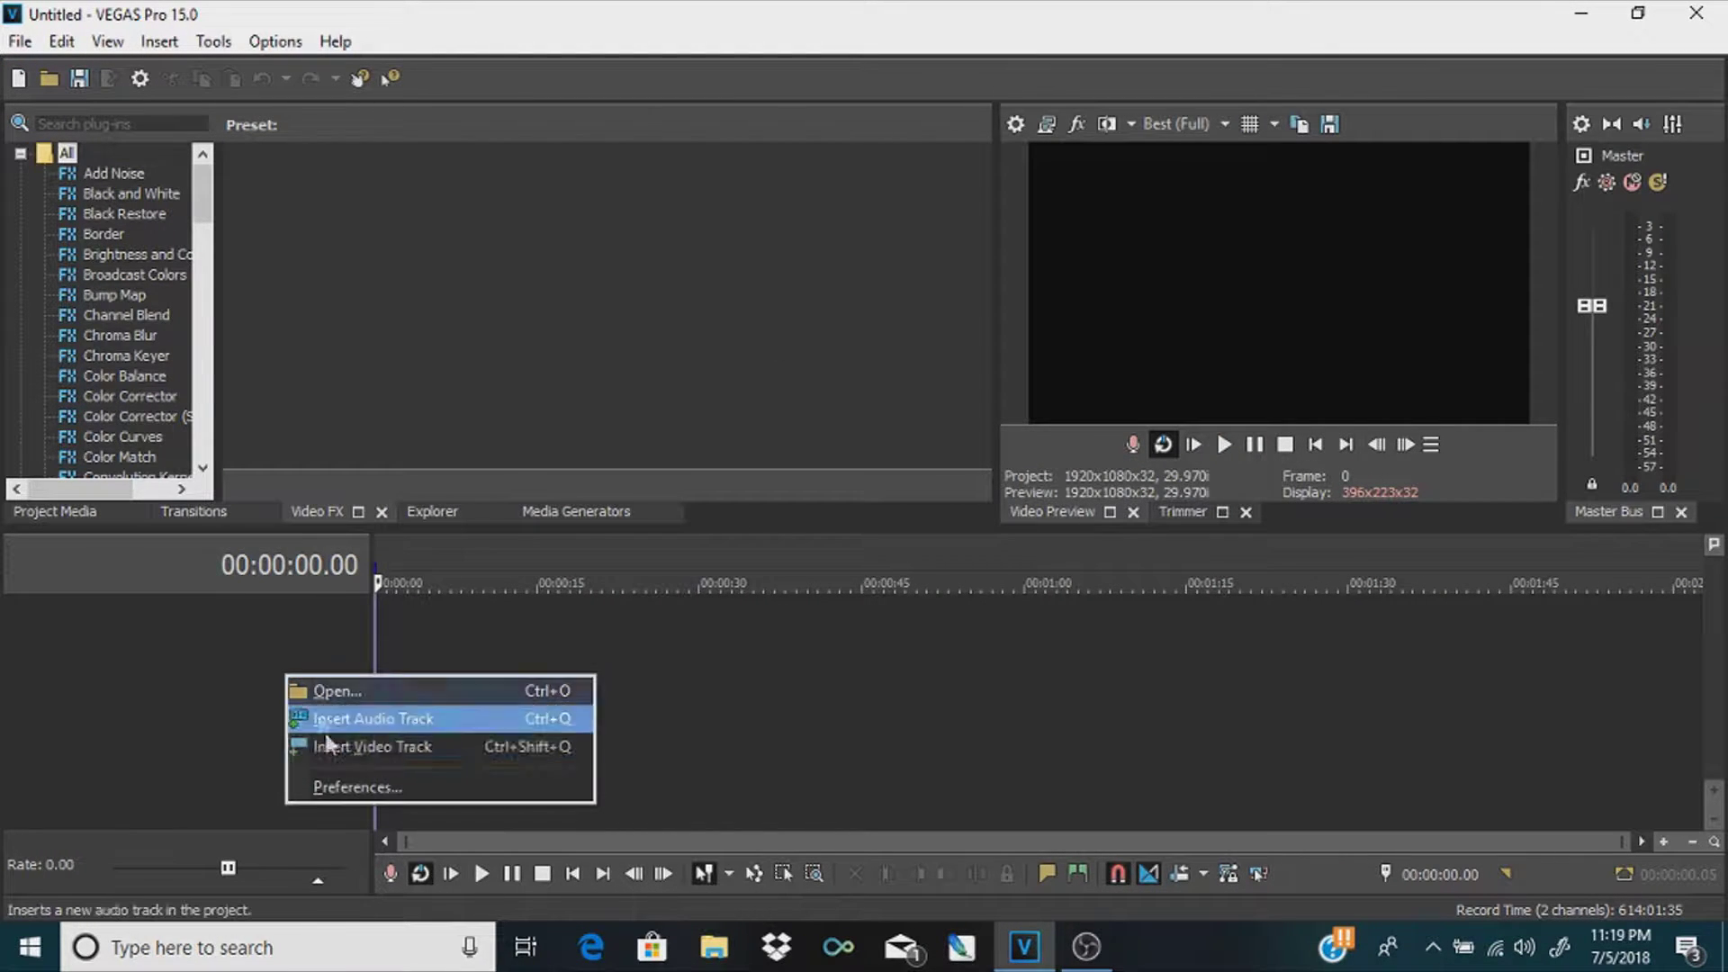
left_click(236, 713)
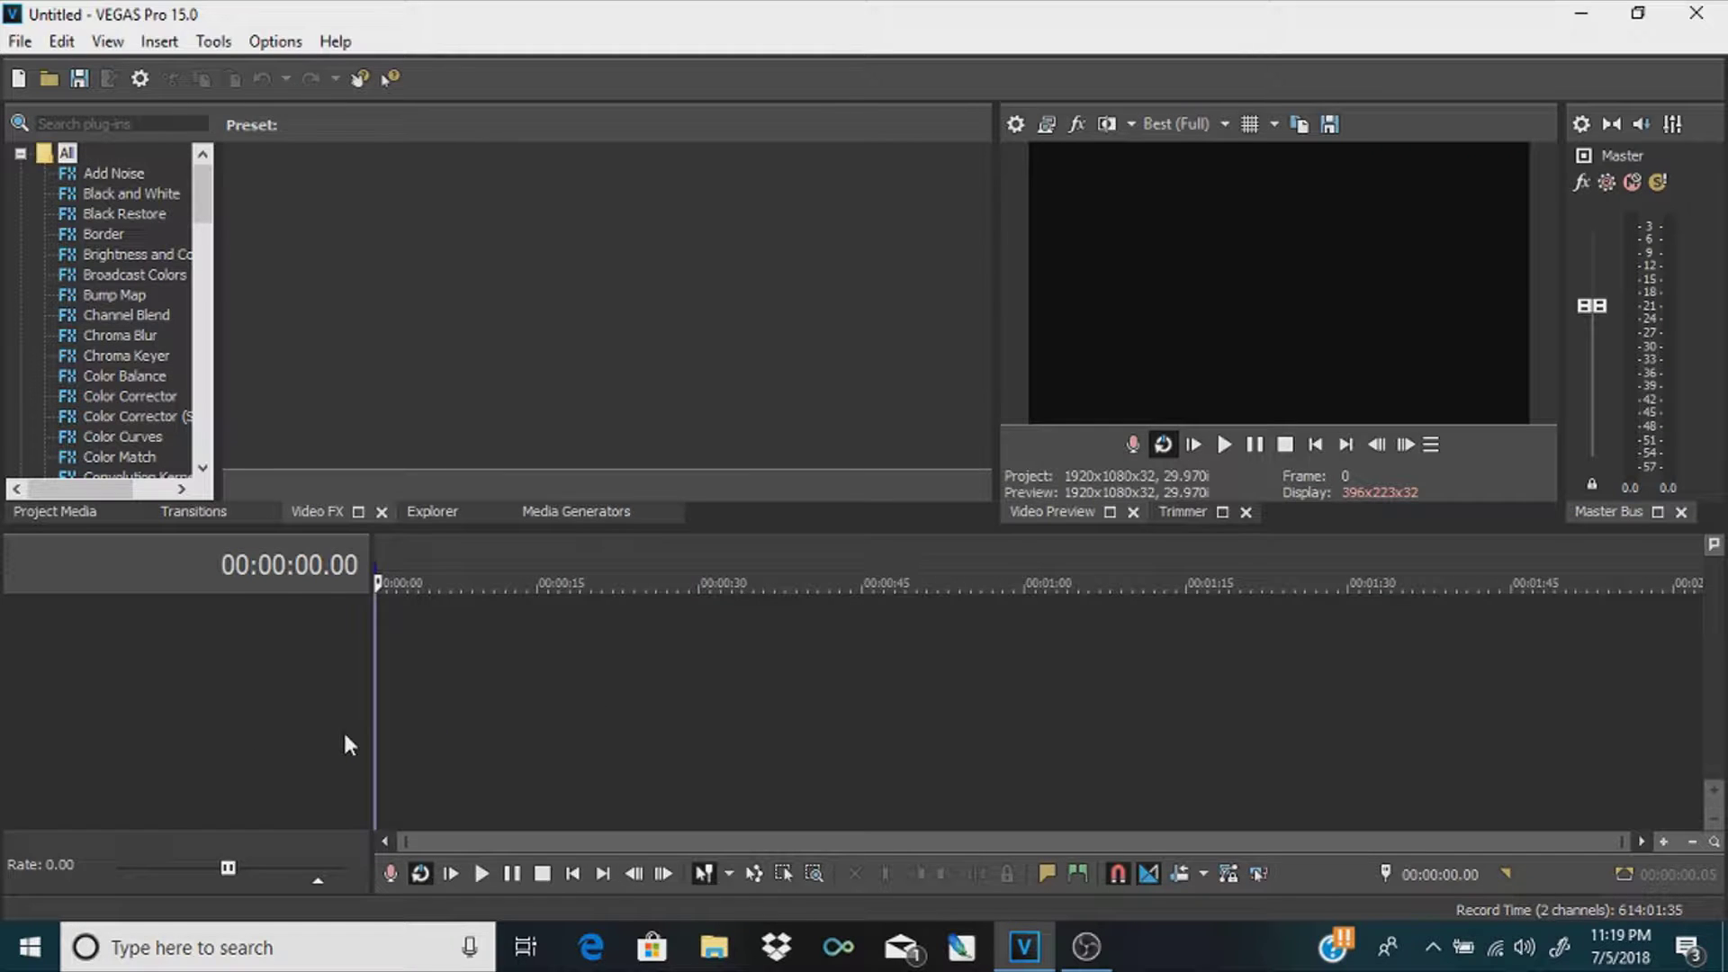
key("ctrl+shift+q")
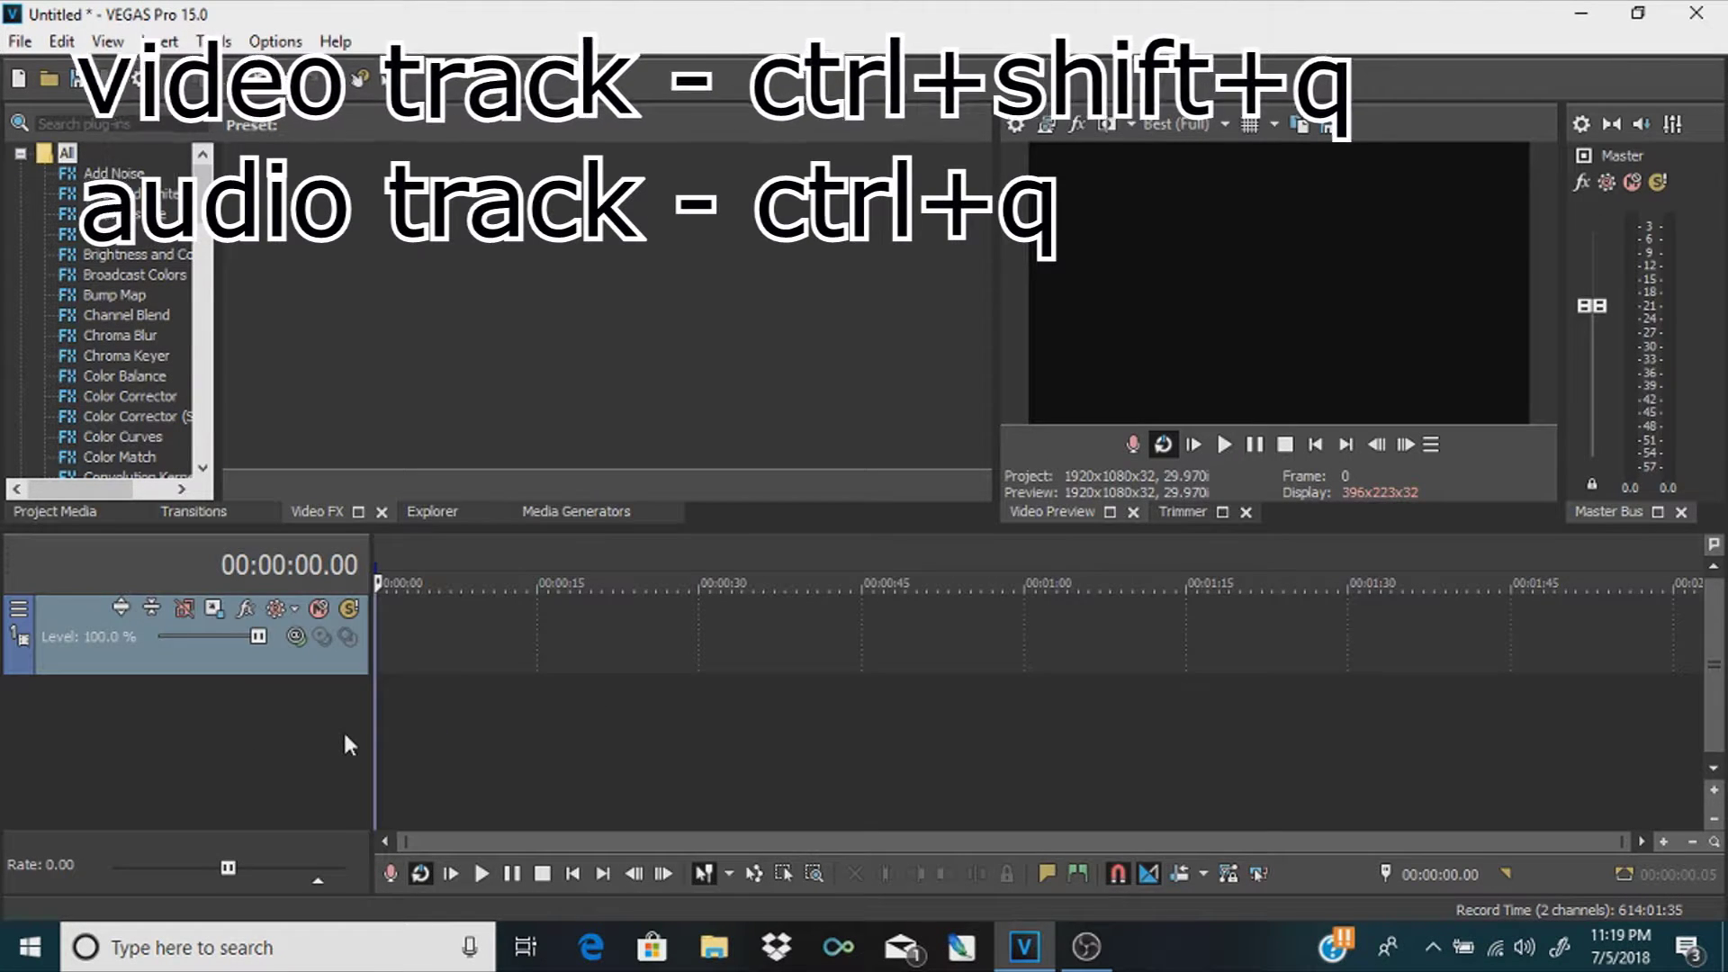
key("ctrl+q")
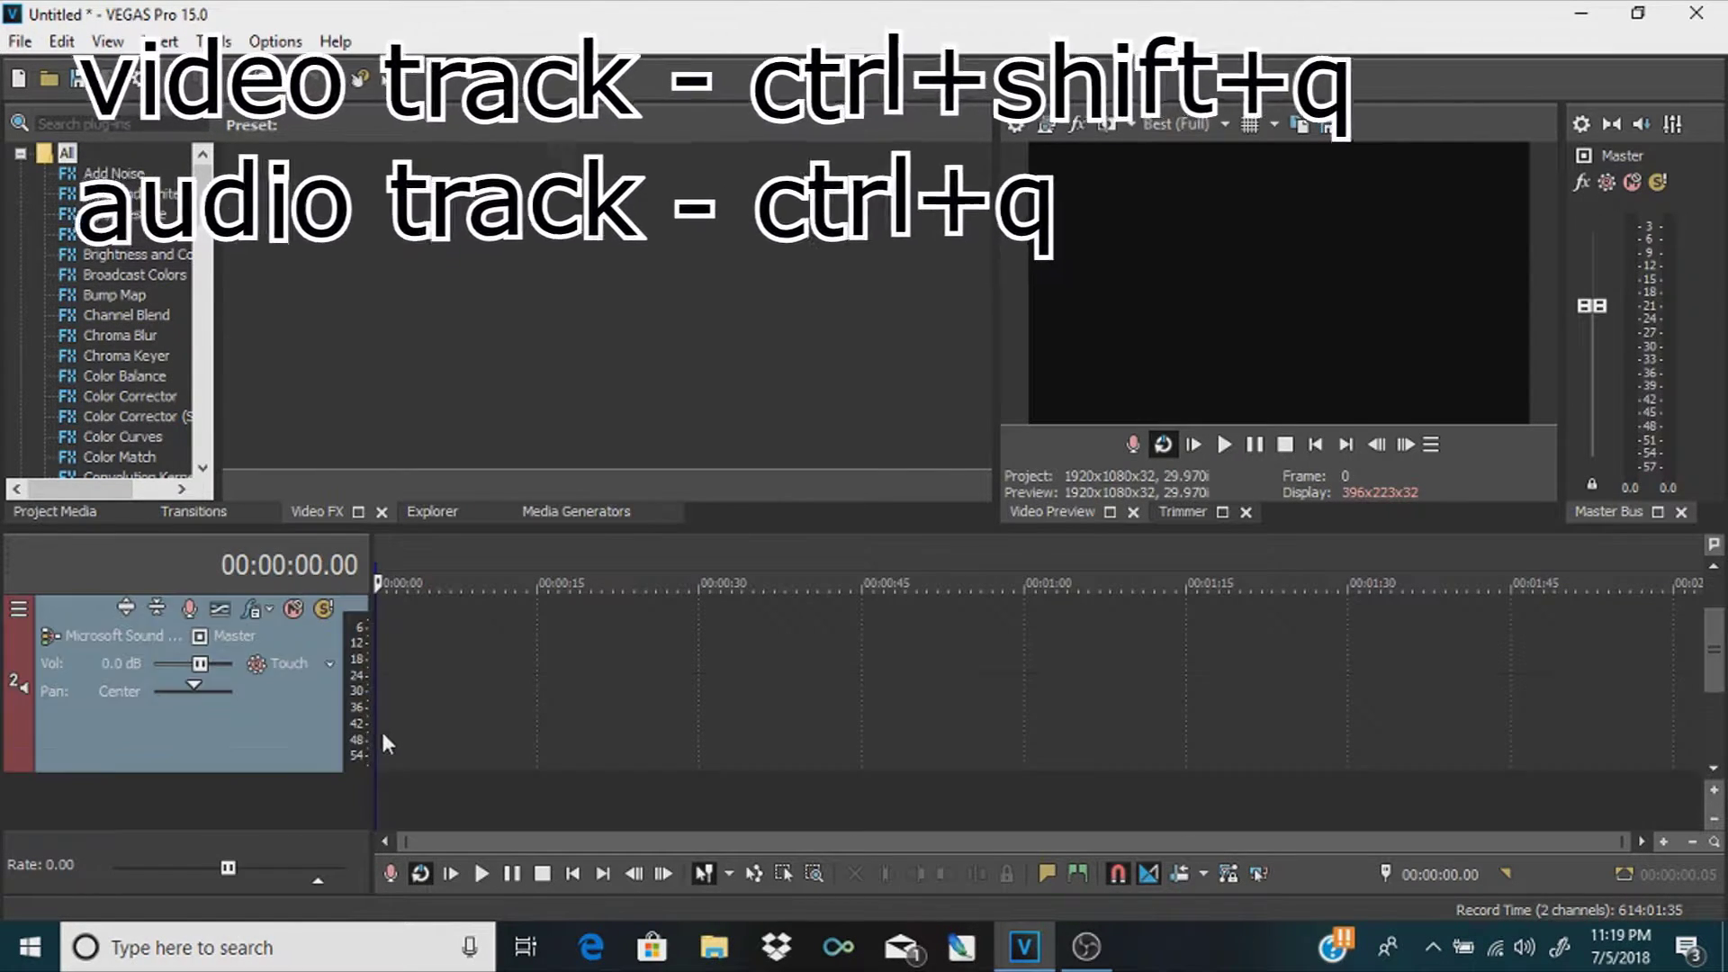
Reduce the height of the audio track so that it fits beneath the video track
left_click_drag(265, 772, 264, 698)
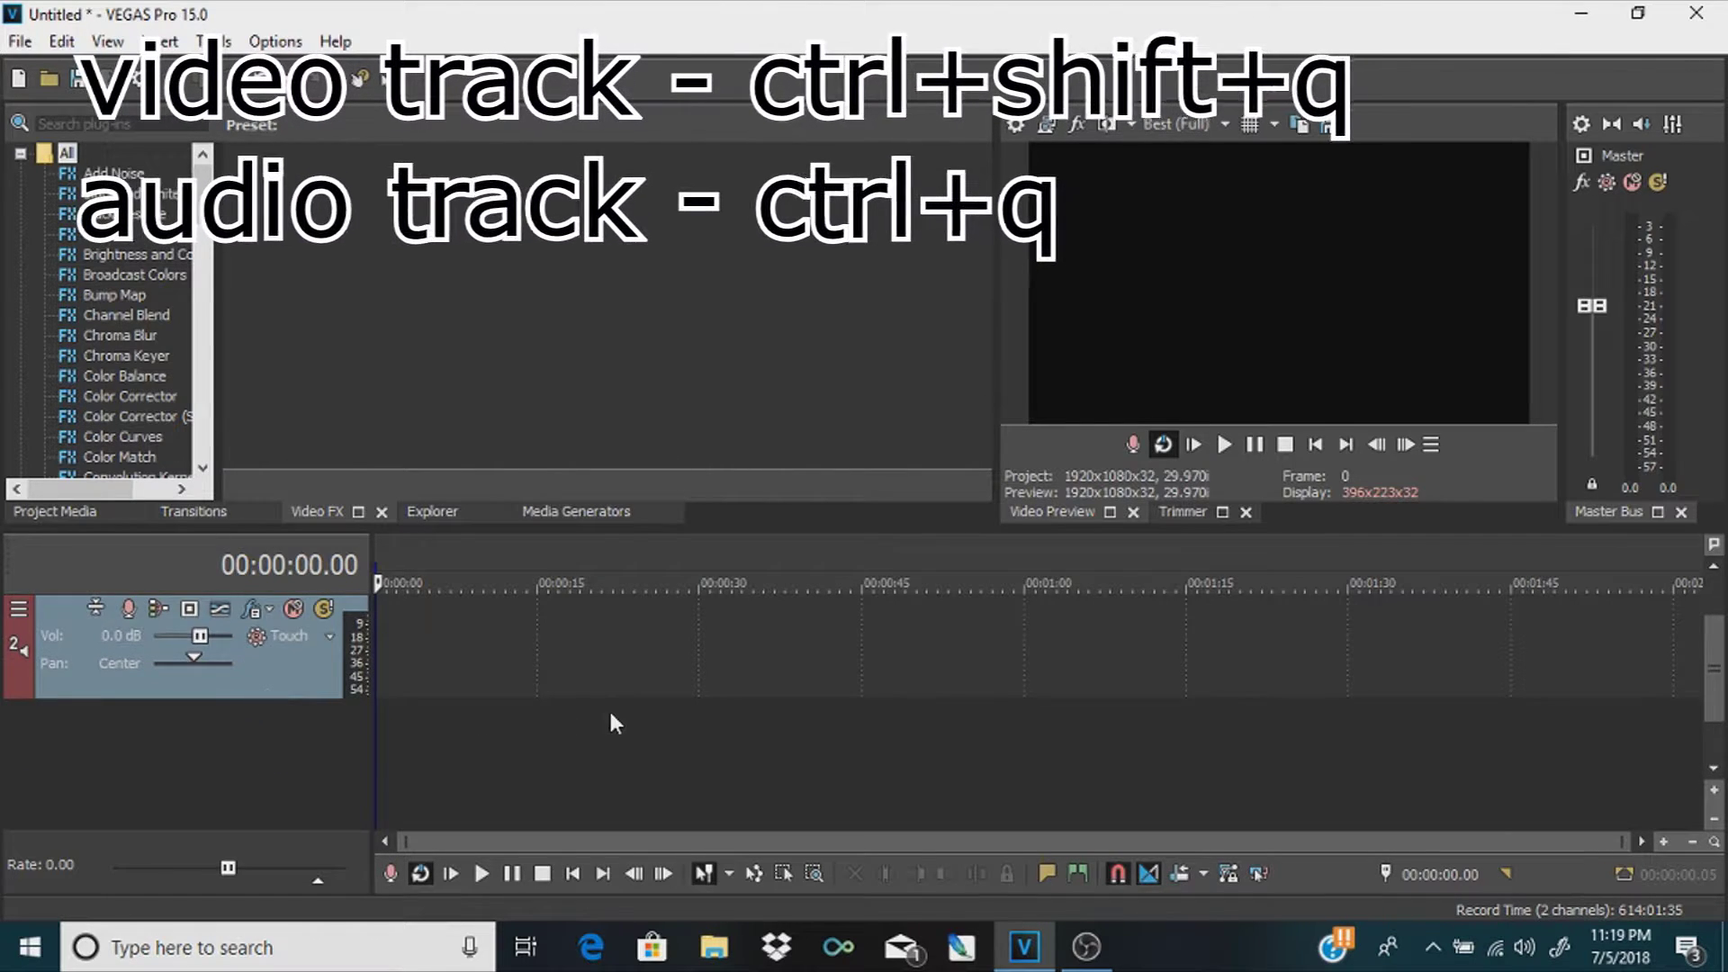
scroll(608, 707, "up", 1)
left_click_drag(263, 776, 265, 761)
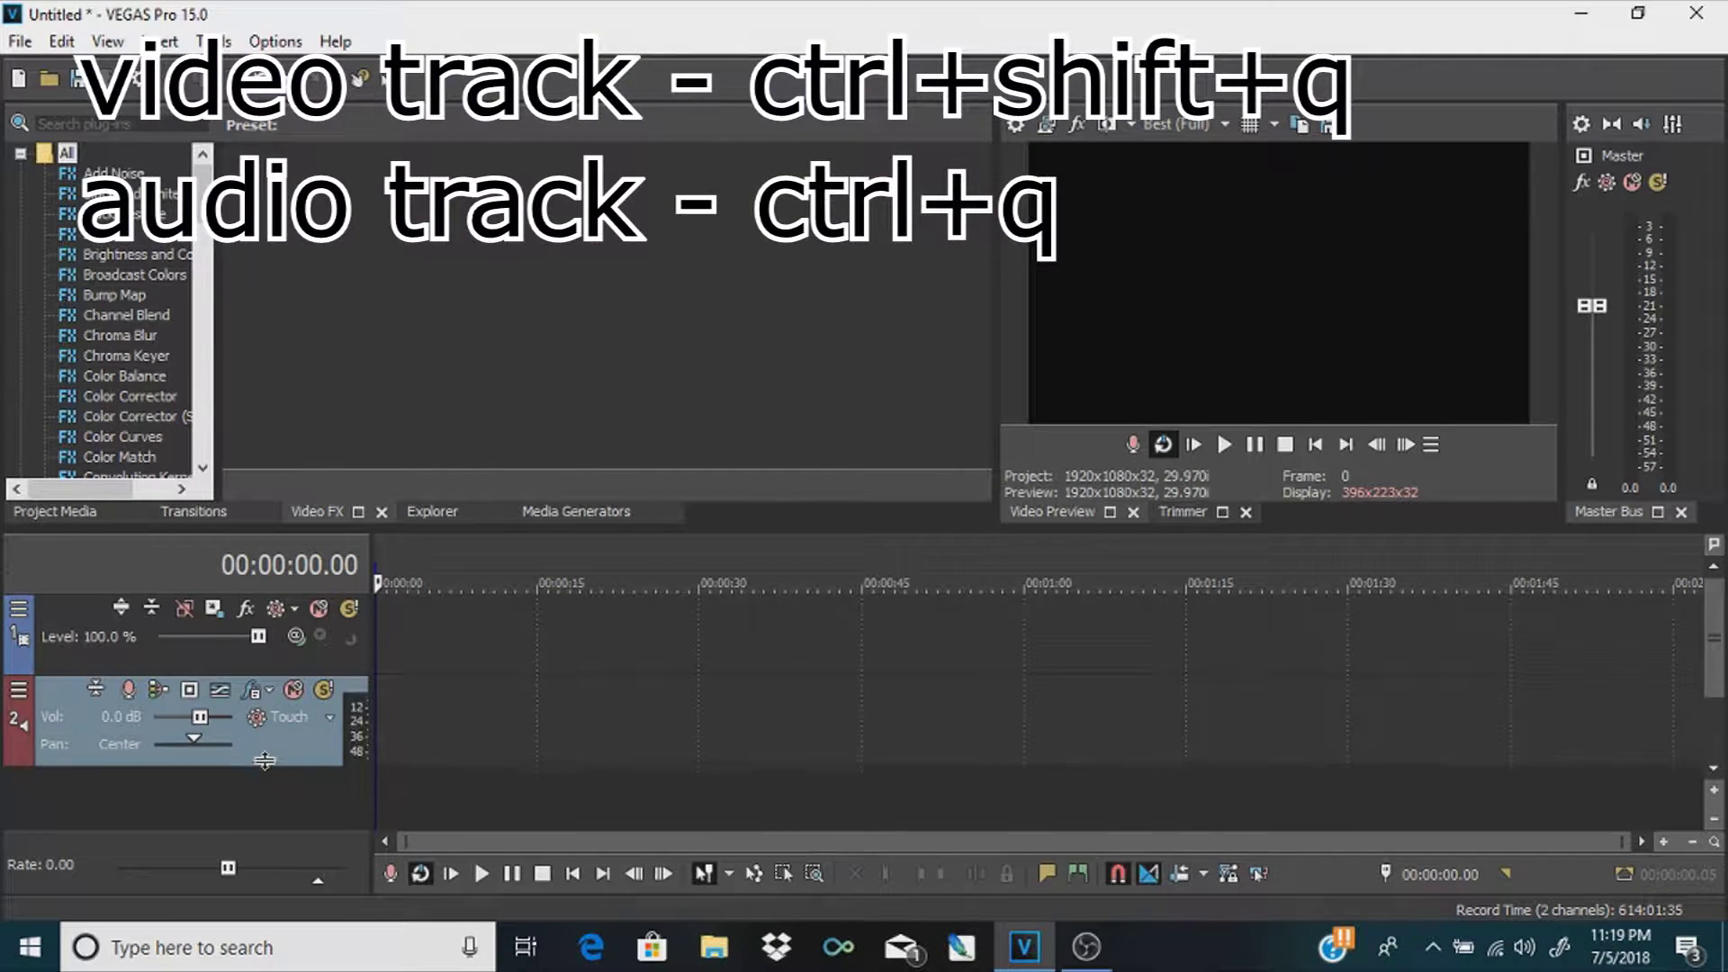
Add six more video tracks above the existing video track
left_click(315, 655)
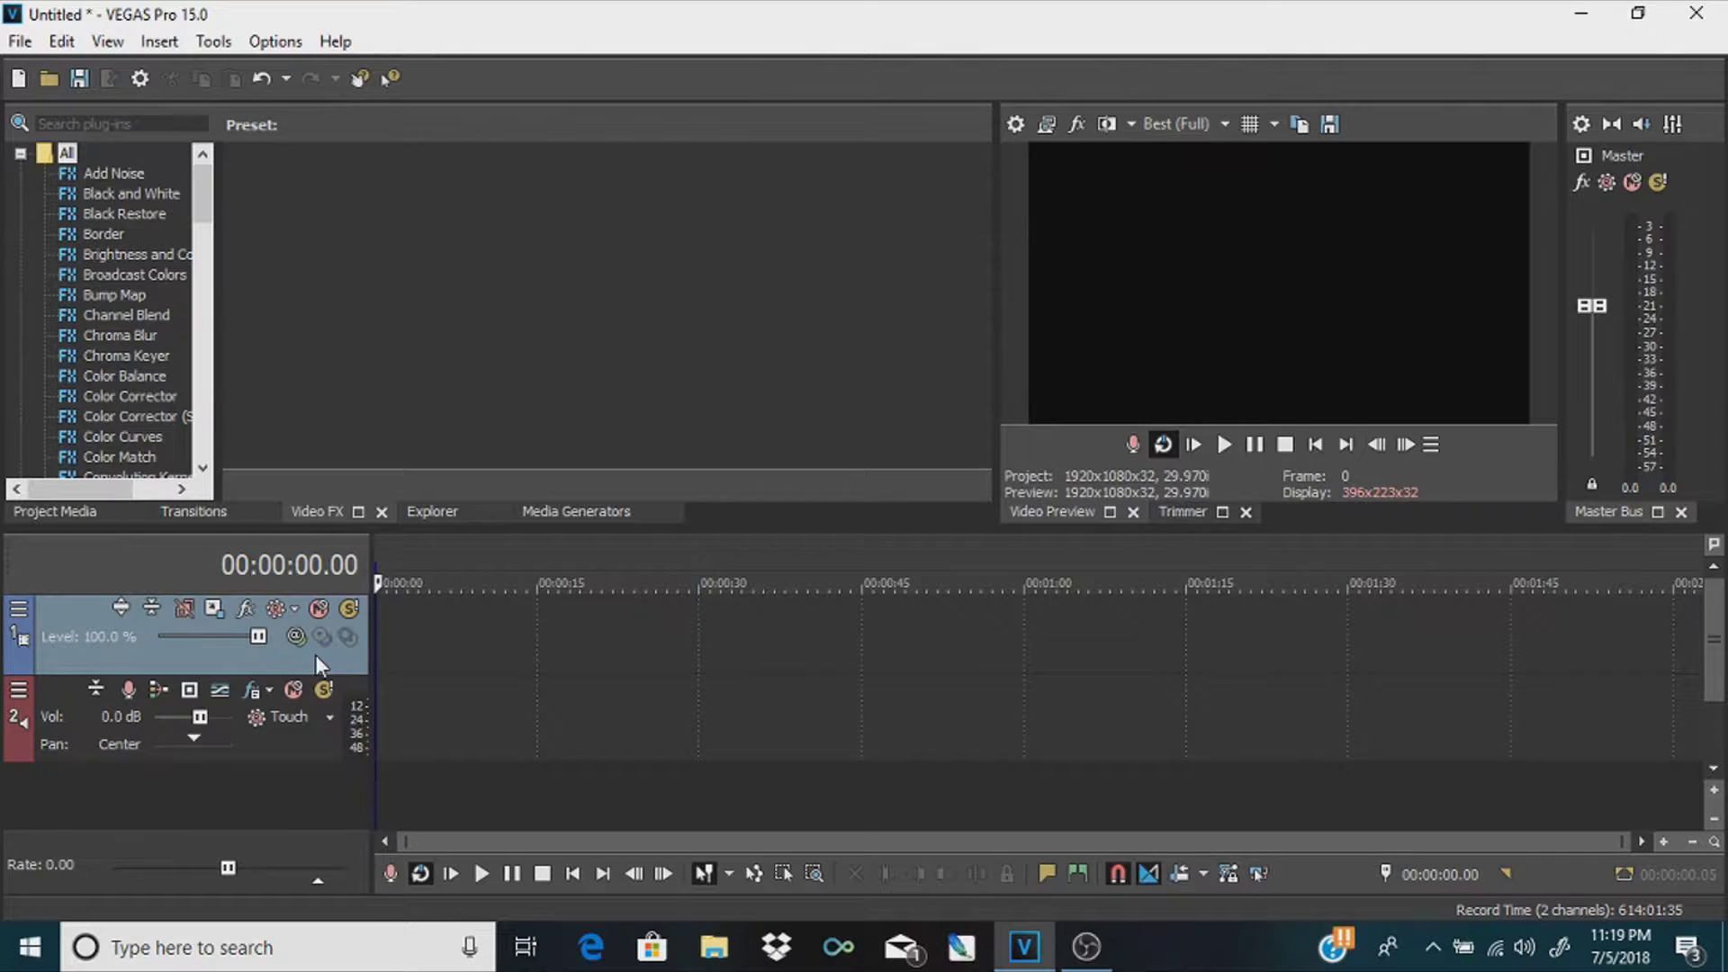
key("ctrl+shift+q")
key("ctrl+shift+q")
key("ctrl+shift+q")
key("ctrl+shift+q")
key("ctrl+shift+q")
key("ctrl+shift+q")
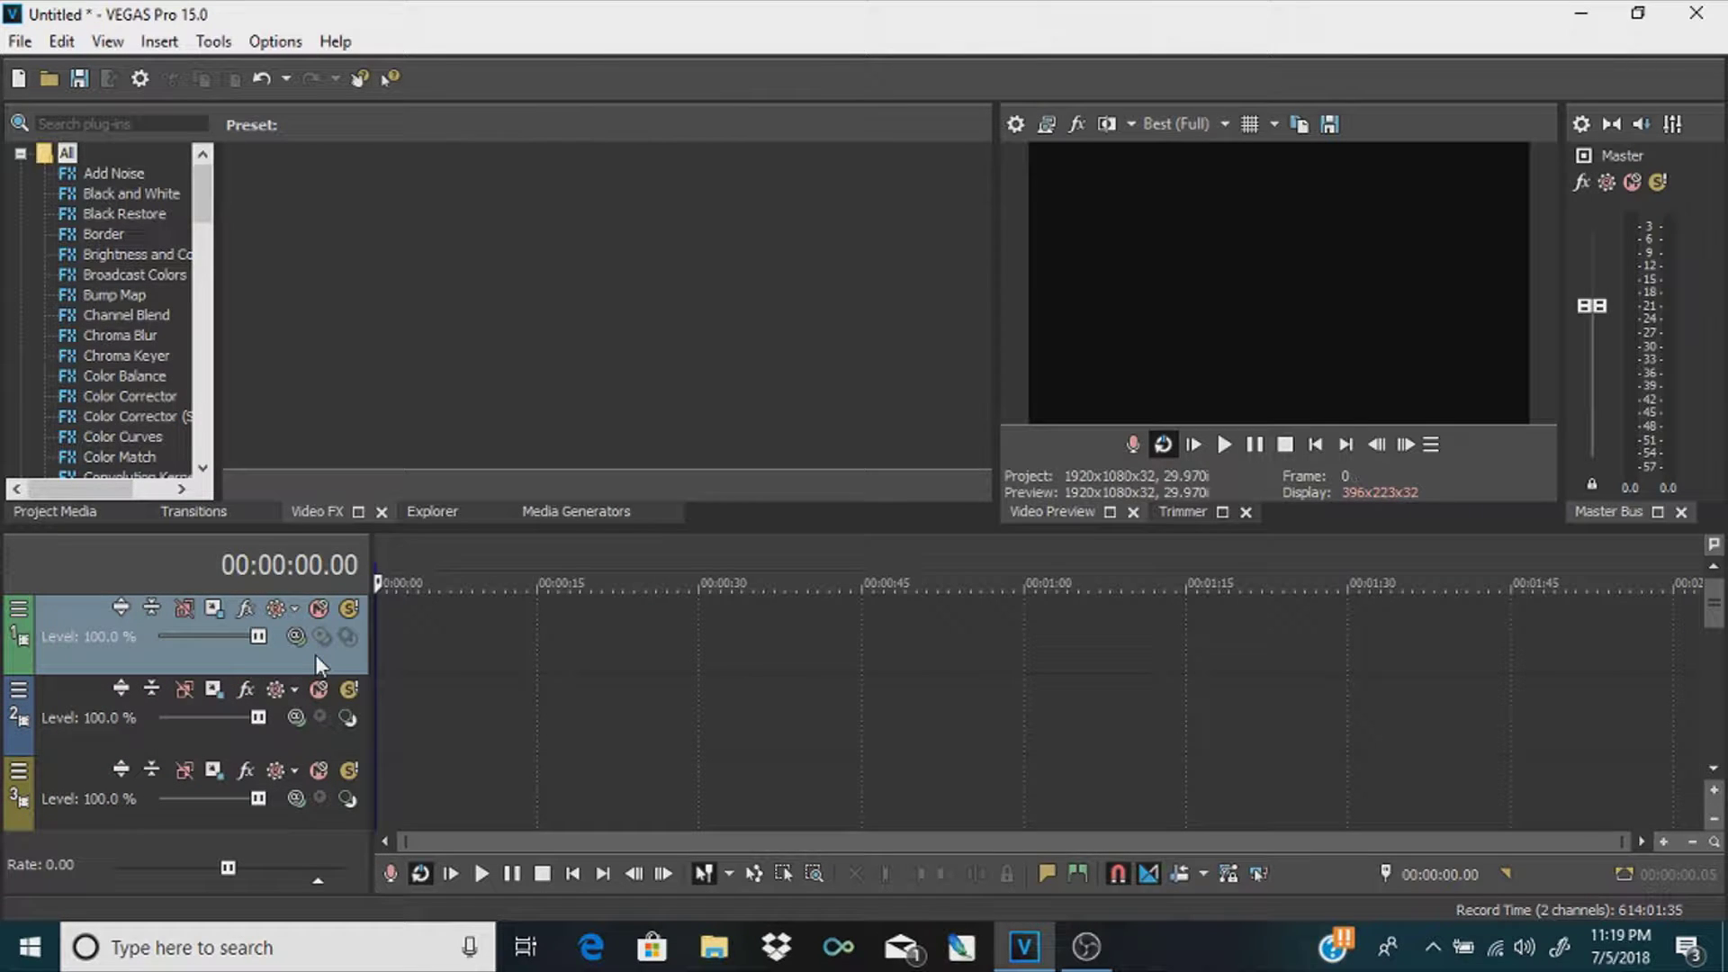
Look through the whole stack of tracks, from the first video track to the audio track
scroll(544, 693, "down", 5)
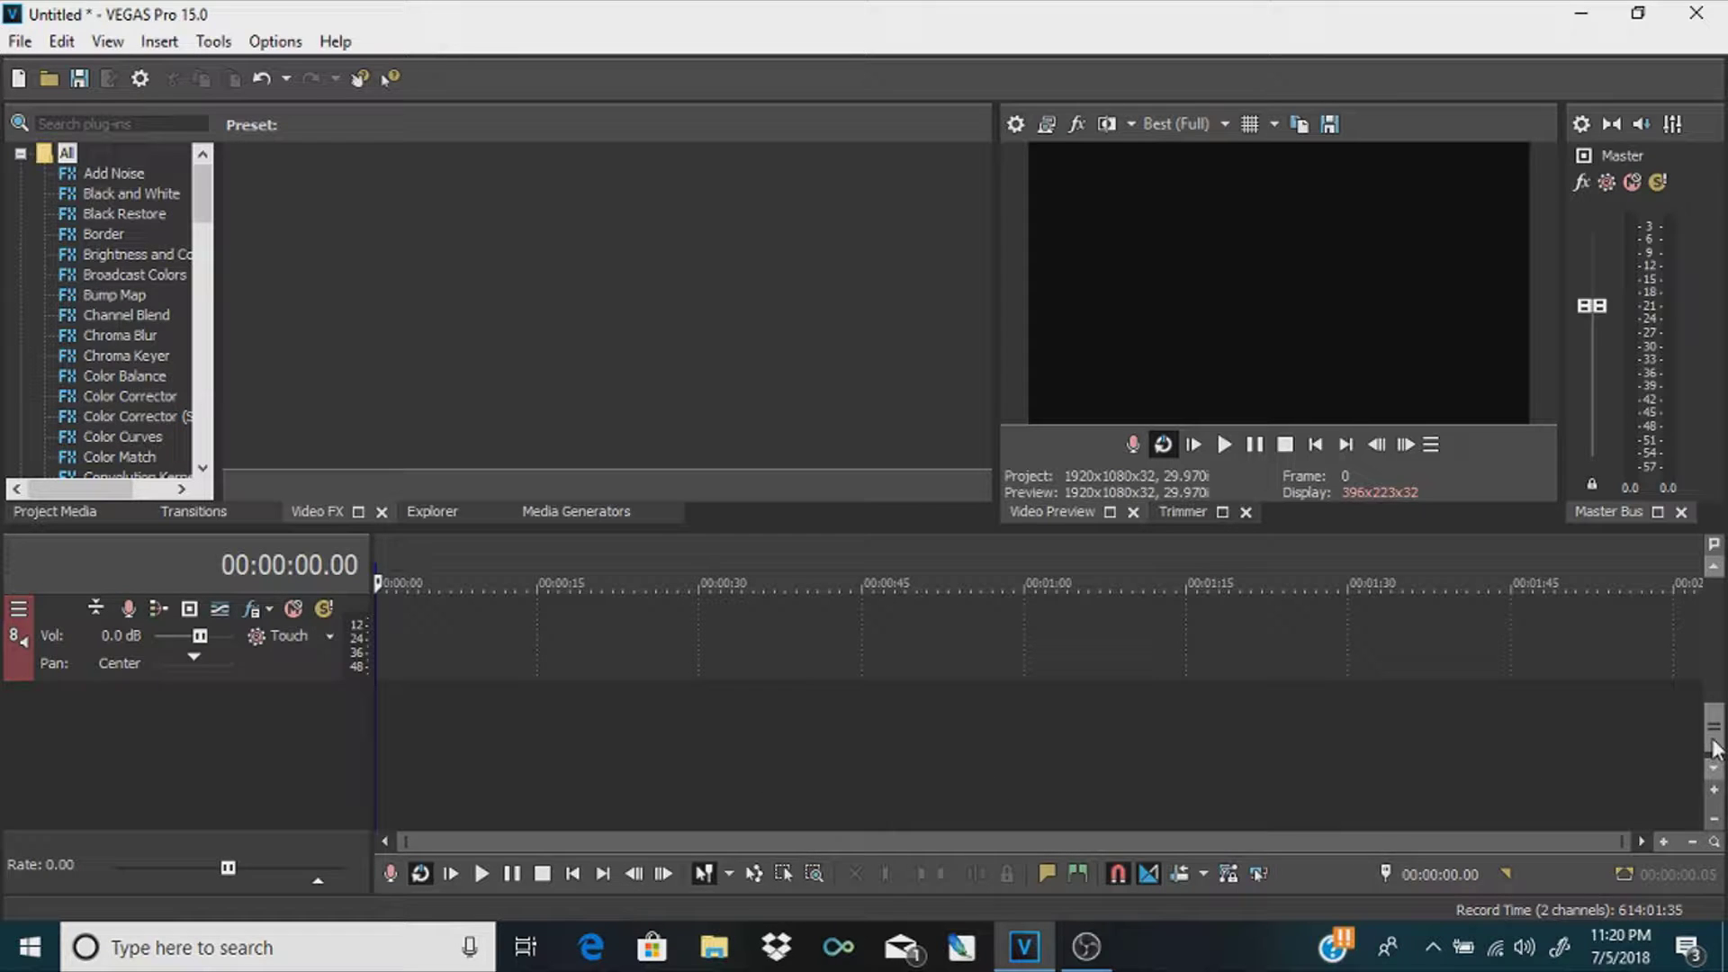
left_click_drag(1712, 740, 1717, 624)
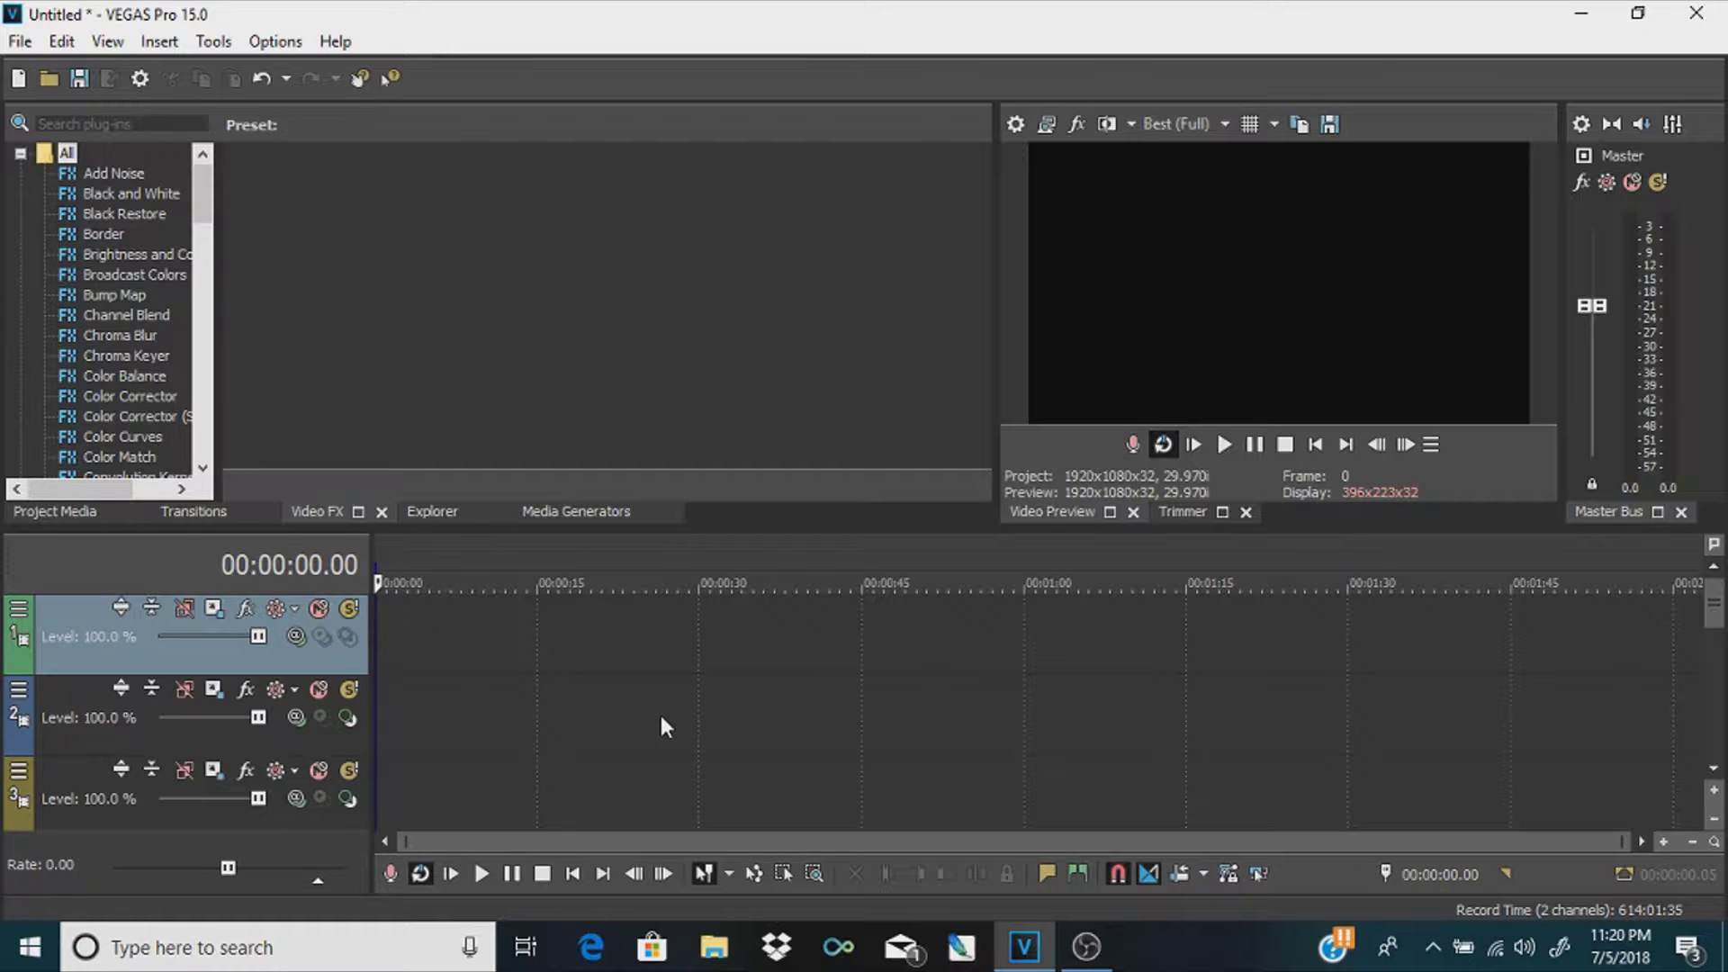
scroll(666, 726, "down", 4)
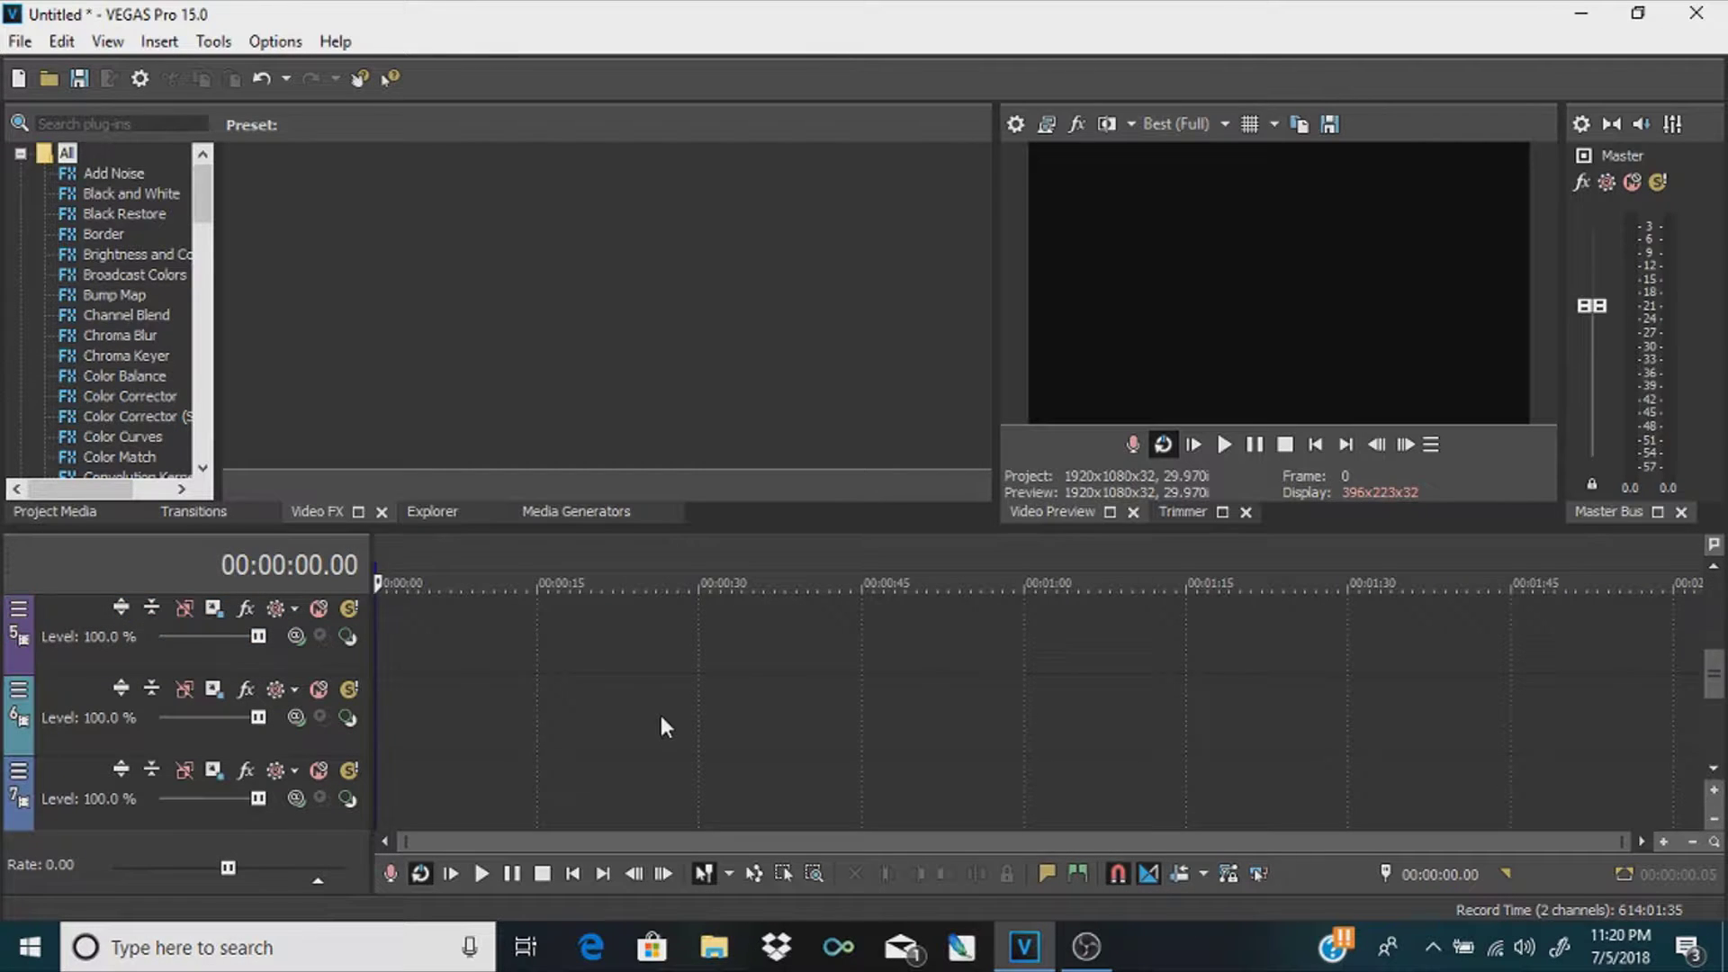
scroll(666, 727, "up", 6)
scroll(666, 726, "down", 6)
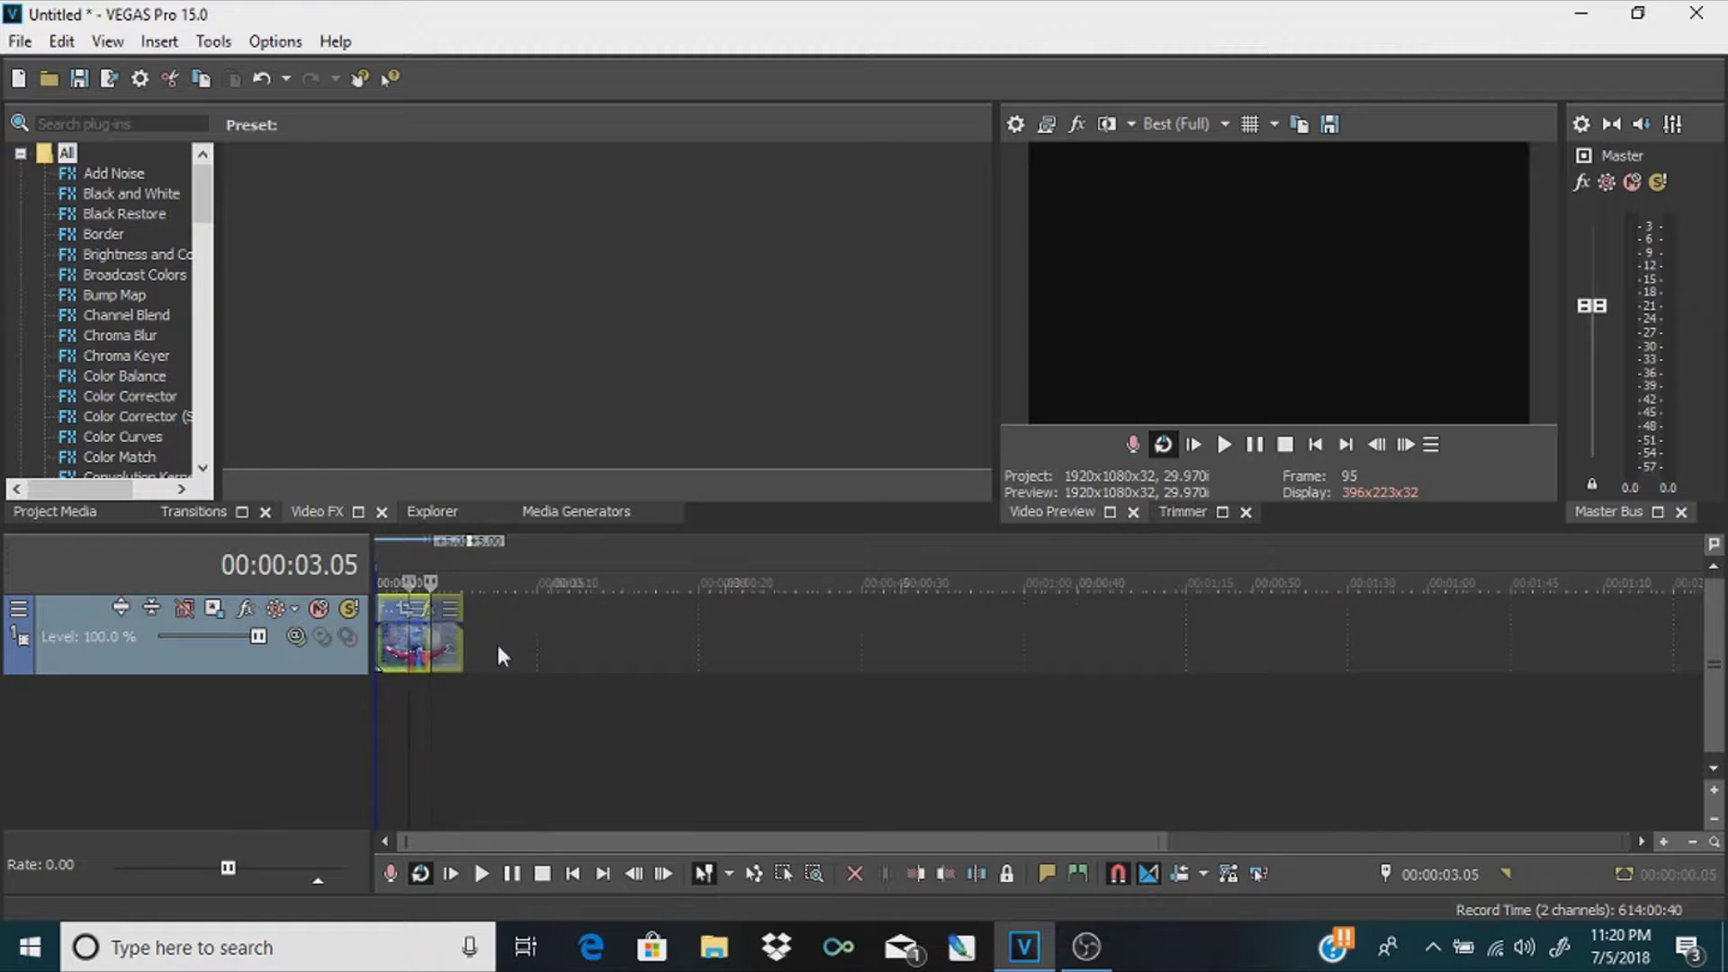
Lengthen the "for insta" clip to about 24 seconds and position the playhead at 00:00:06.14 within it
left_click_drag(551, 634, 1208, 631)
left_click(923, 643)
left_click(718, 661)
left_click(603, 657)
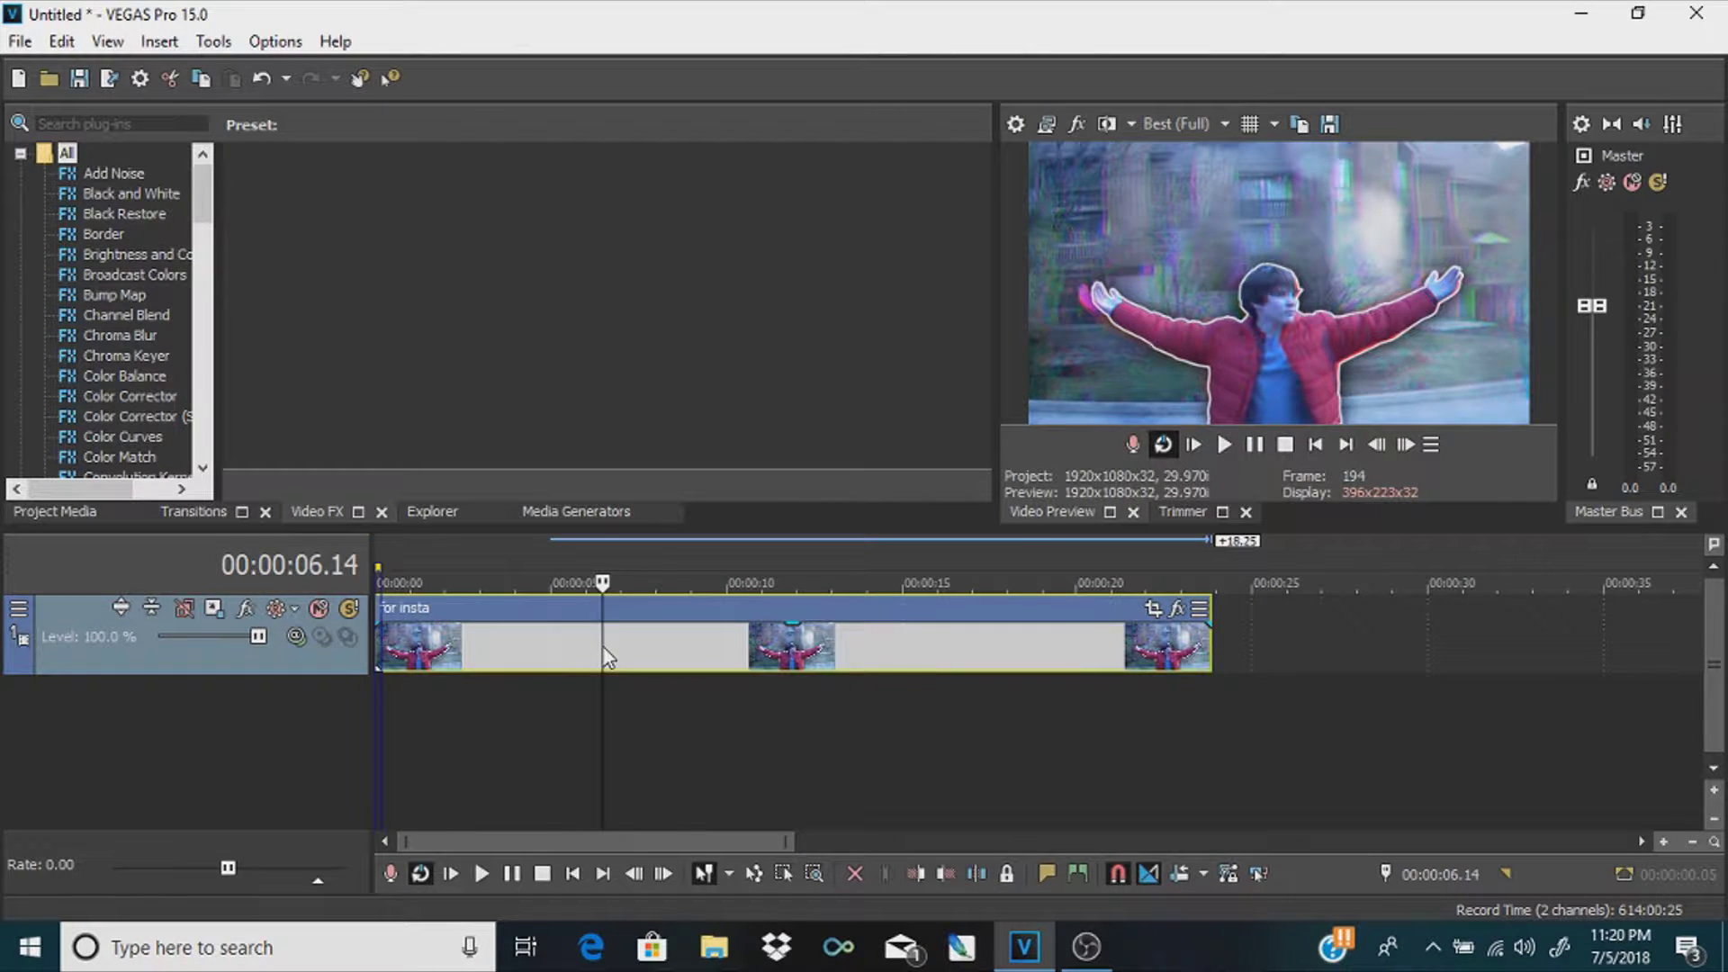
Split the "for insta" clip at 00:00:02.07 and undo the split
left_click(455, 657)
right_click(749, 639)
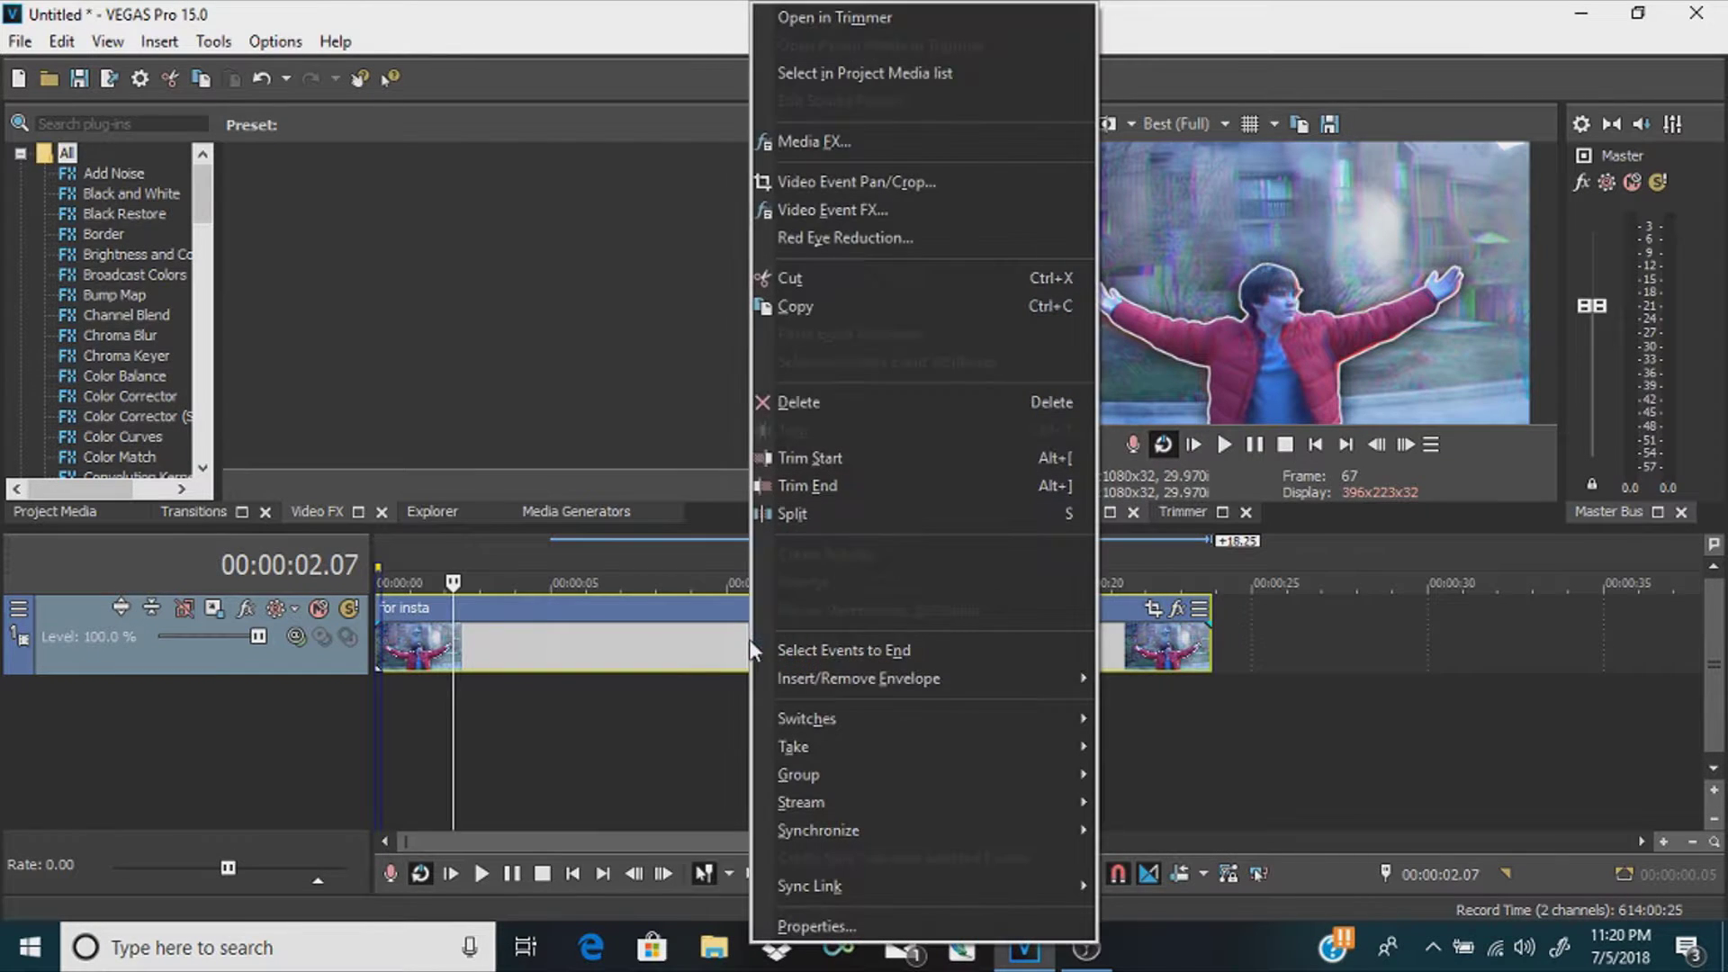
left_click(785, 514)
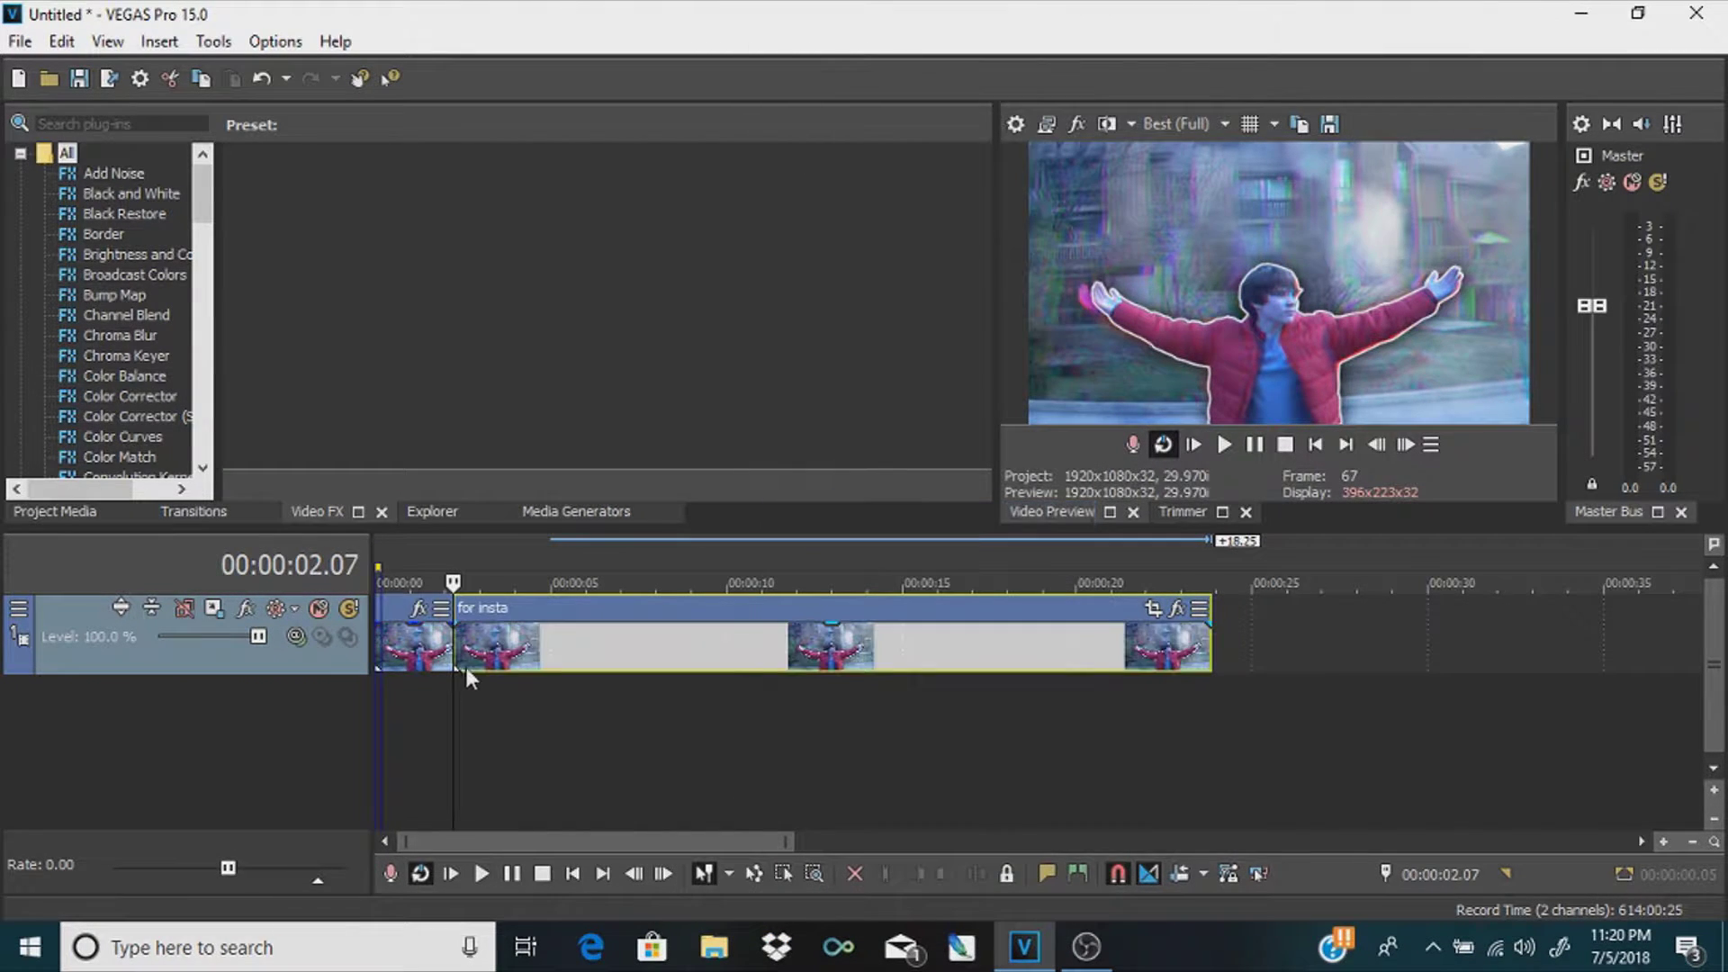
key("ctrl+z")
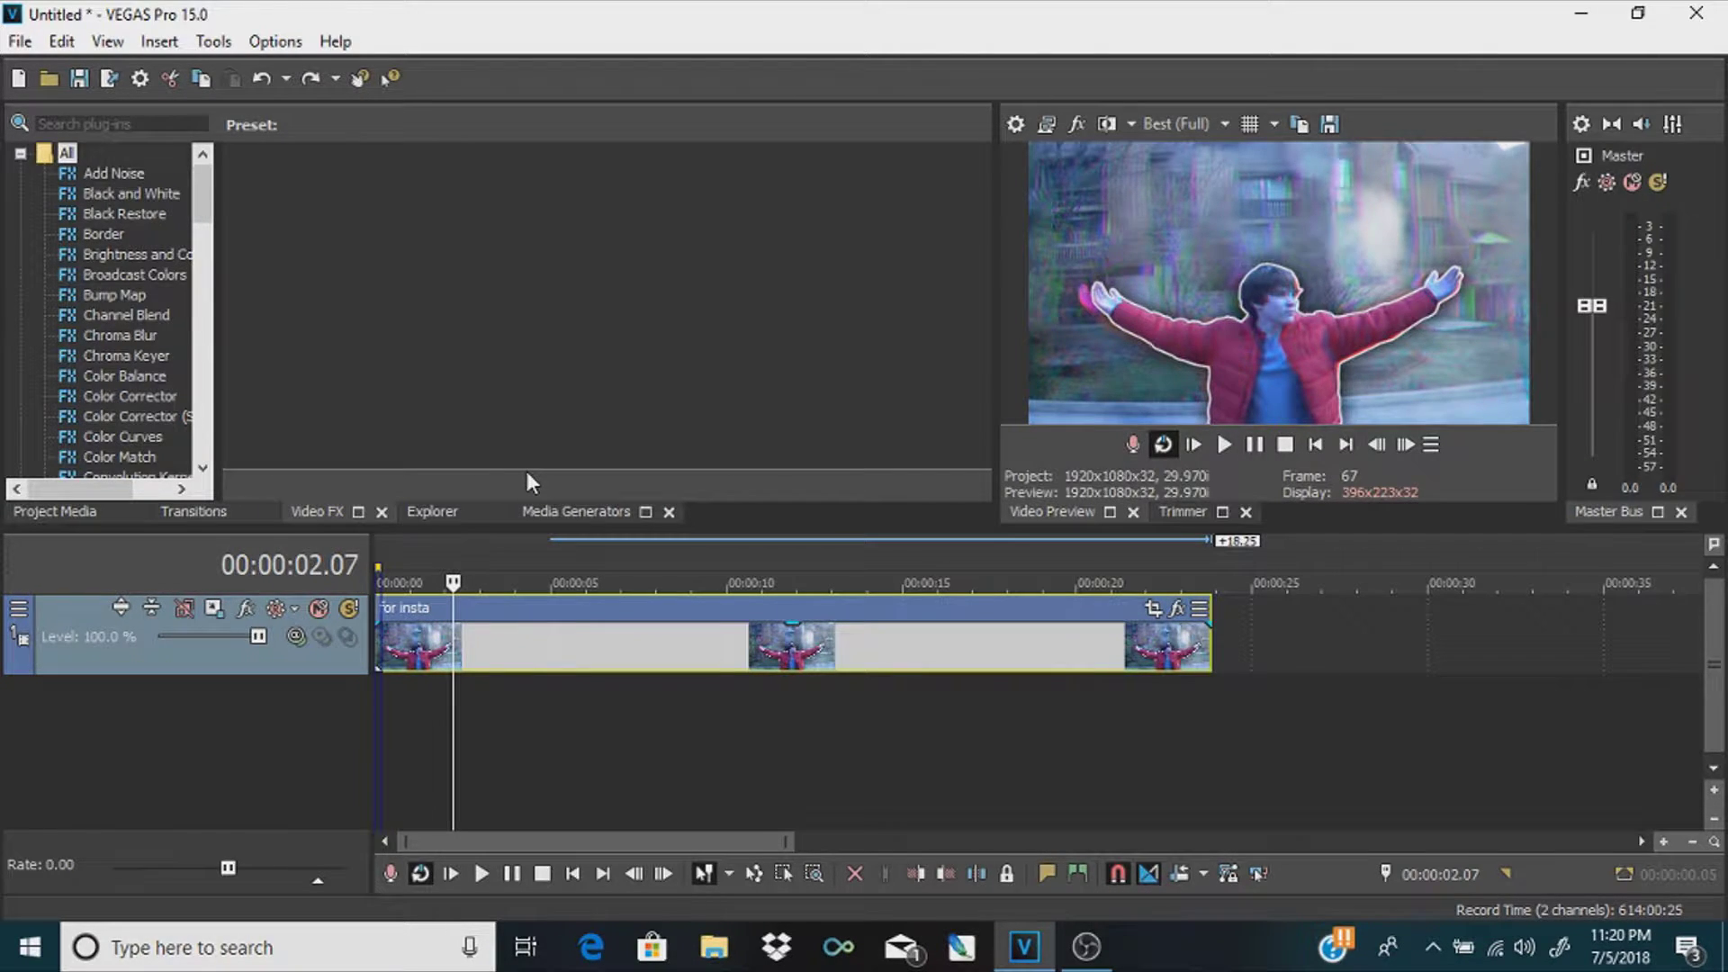
Split the "for insta" clip into short pieces at several points between 00:00:02.07 and about 10 seconds
key("s")
left_click(518, 647)
key("s")
left_click(595, 652)
left_click(679, 652)
key("s")
left_click(741, 652)
key("s")
left_click(529, 642)
key("s")
left_click(586, 643)
key("s")
left_click(641, 644)
key("s")
left_click(738, 645)
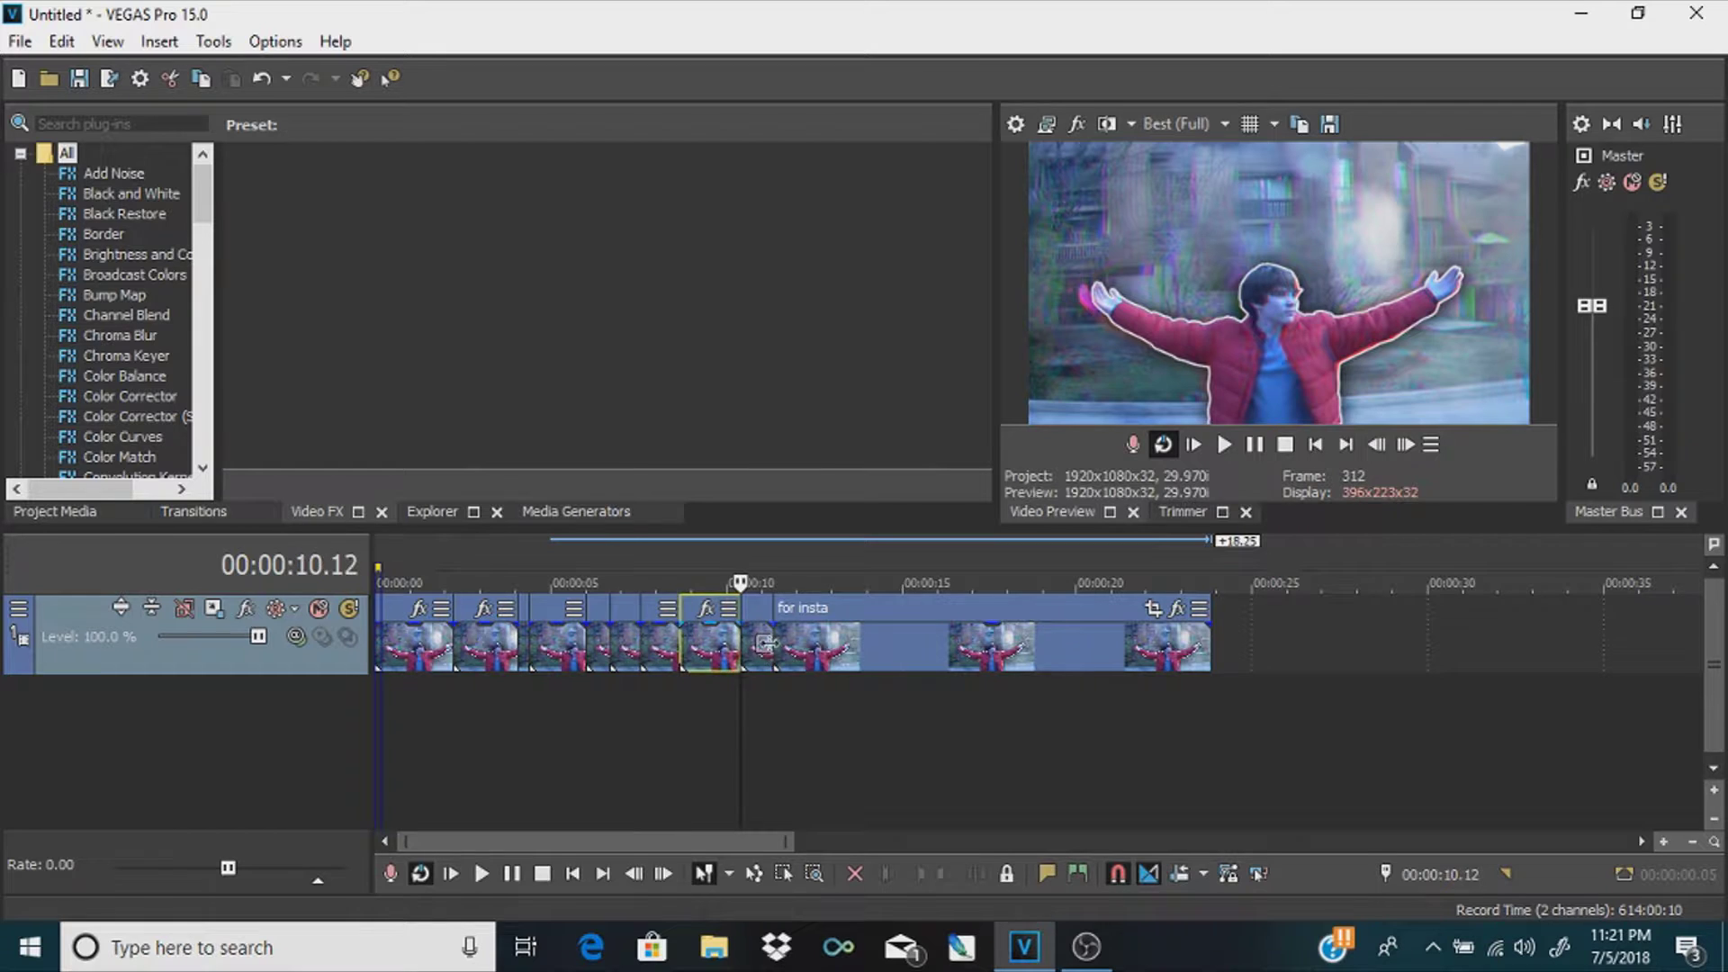
Split the rest of the "for insta" clip at further points up to about 22 seconds
left_click(774, 641)
key("s")
left_click(862, 641)
key("s")
left_click(898, 641)
key("s")
left_click(944, 641)
key("s")
left_click(973, 641)
key("s")
left_click(1035, 642)
key("s")
left_click(1077, 639)
key("s")
left_click(1137, 638)
key("s")
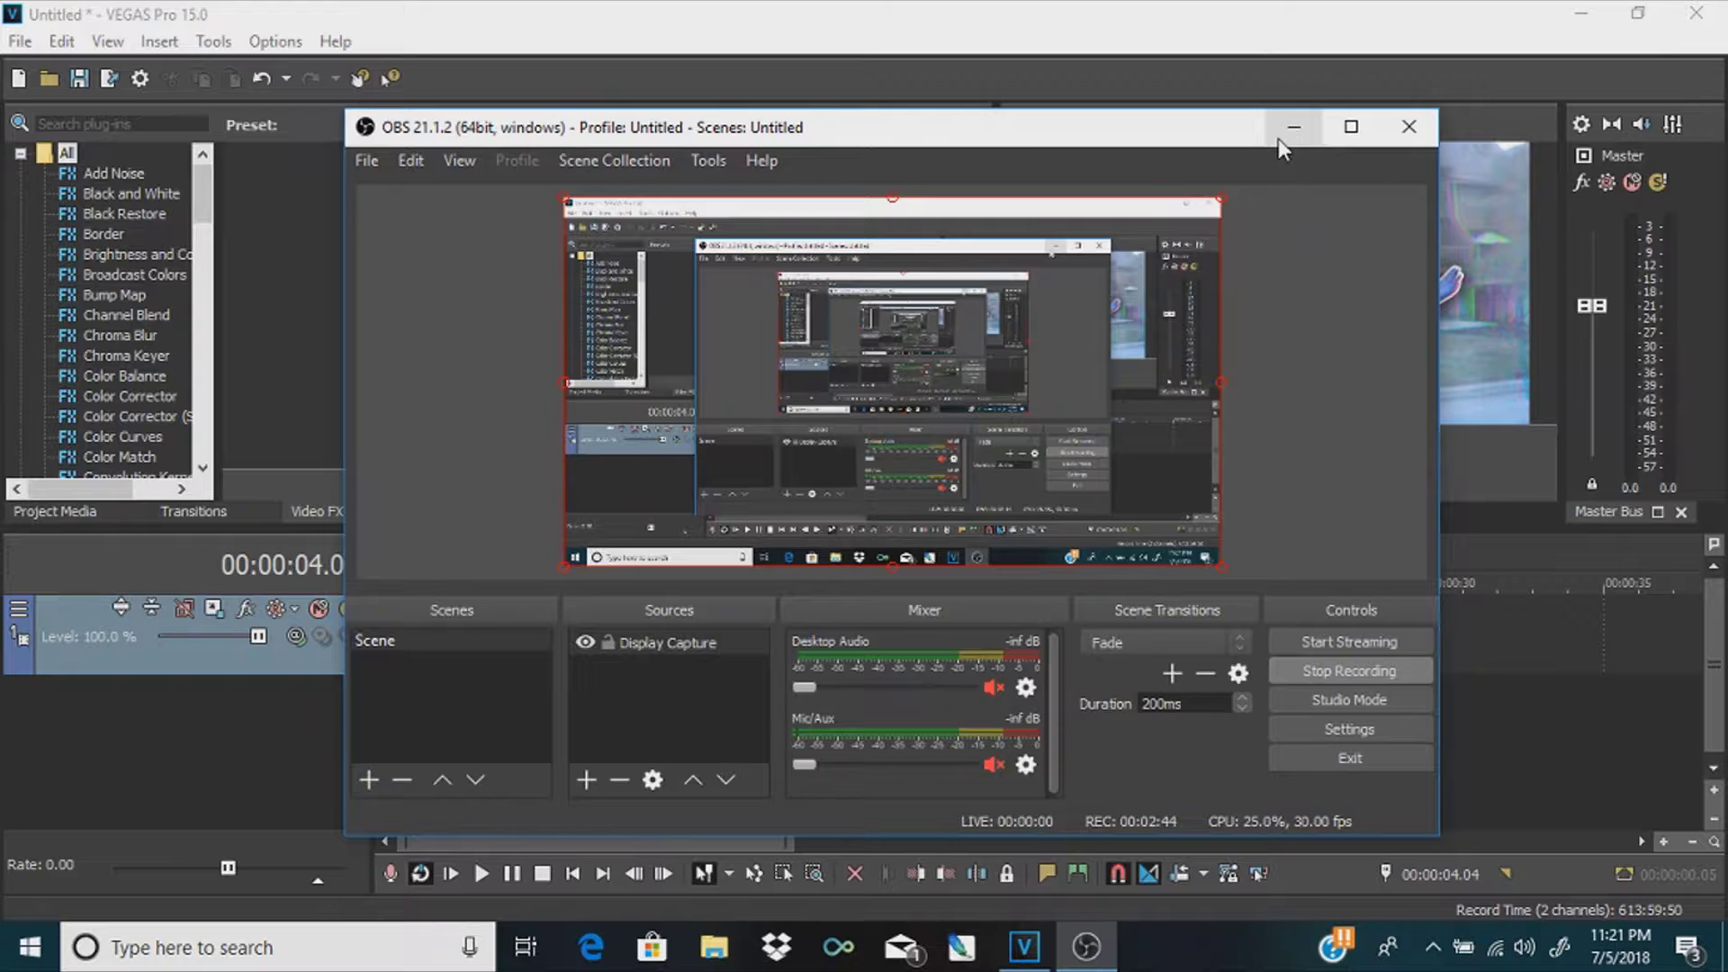
Minimize the OBS window and split the "for insta" clip at 00:00:03.28
left_click(1278, 138)
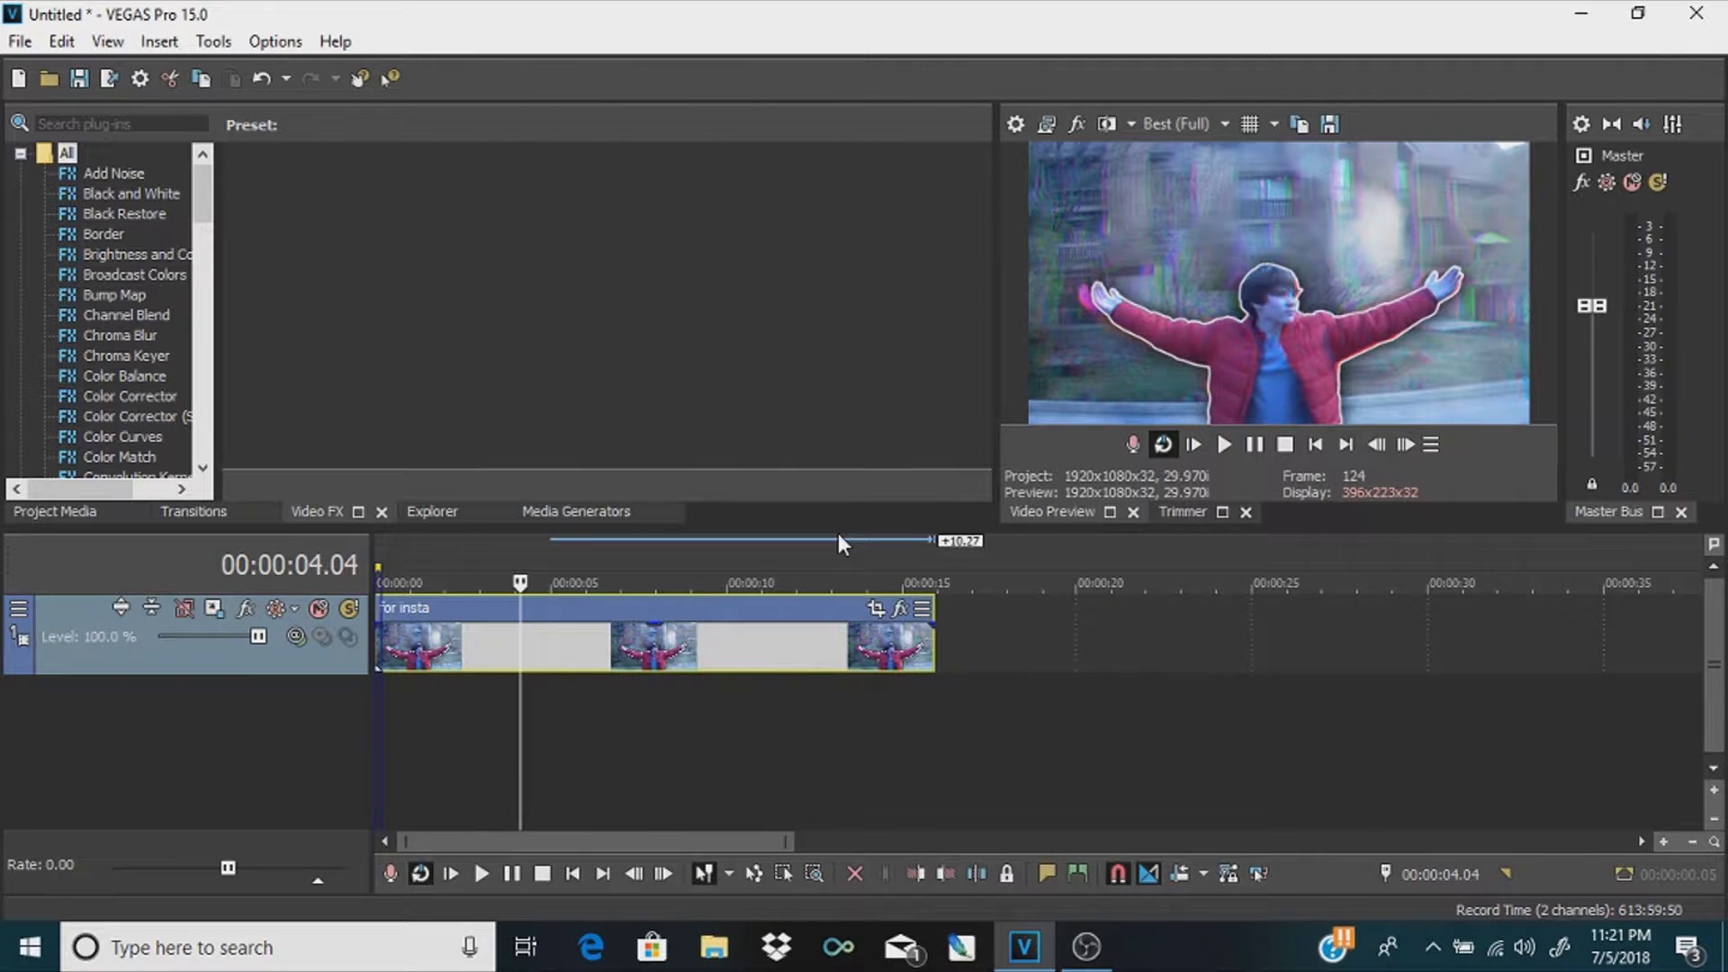
right_click(590, 655)
left_click(515, 655)
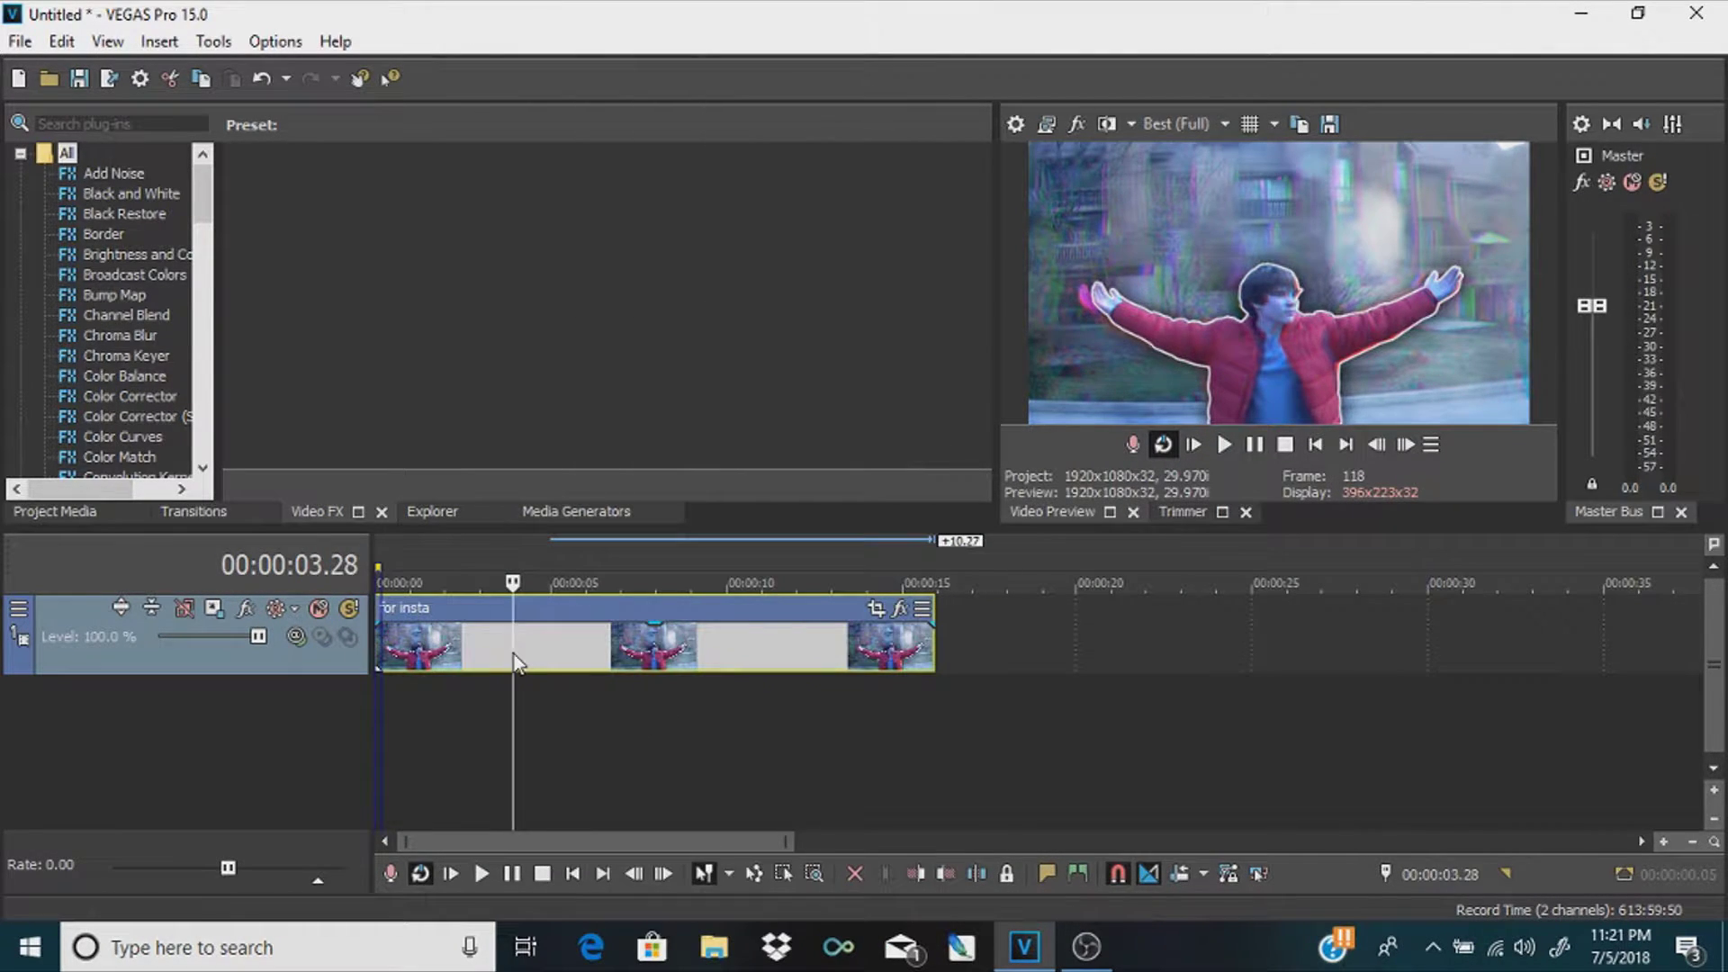
key("s")
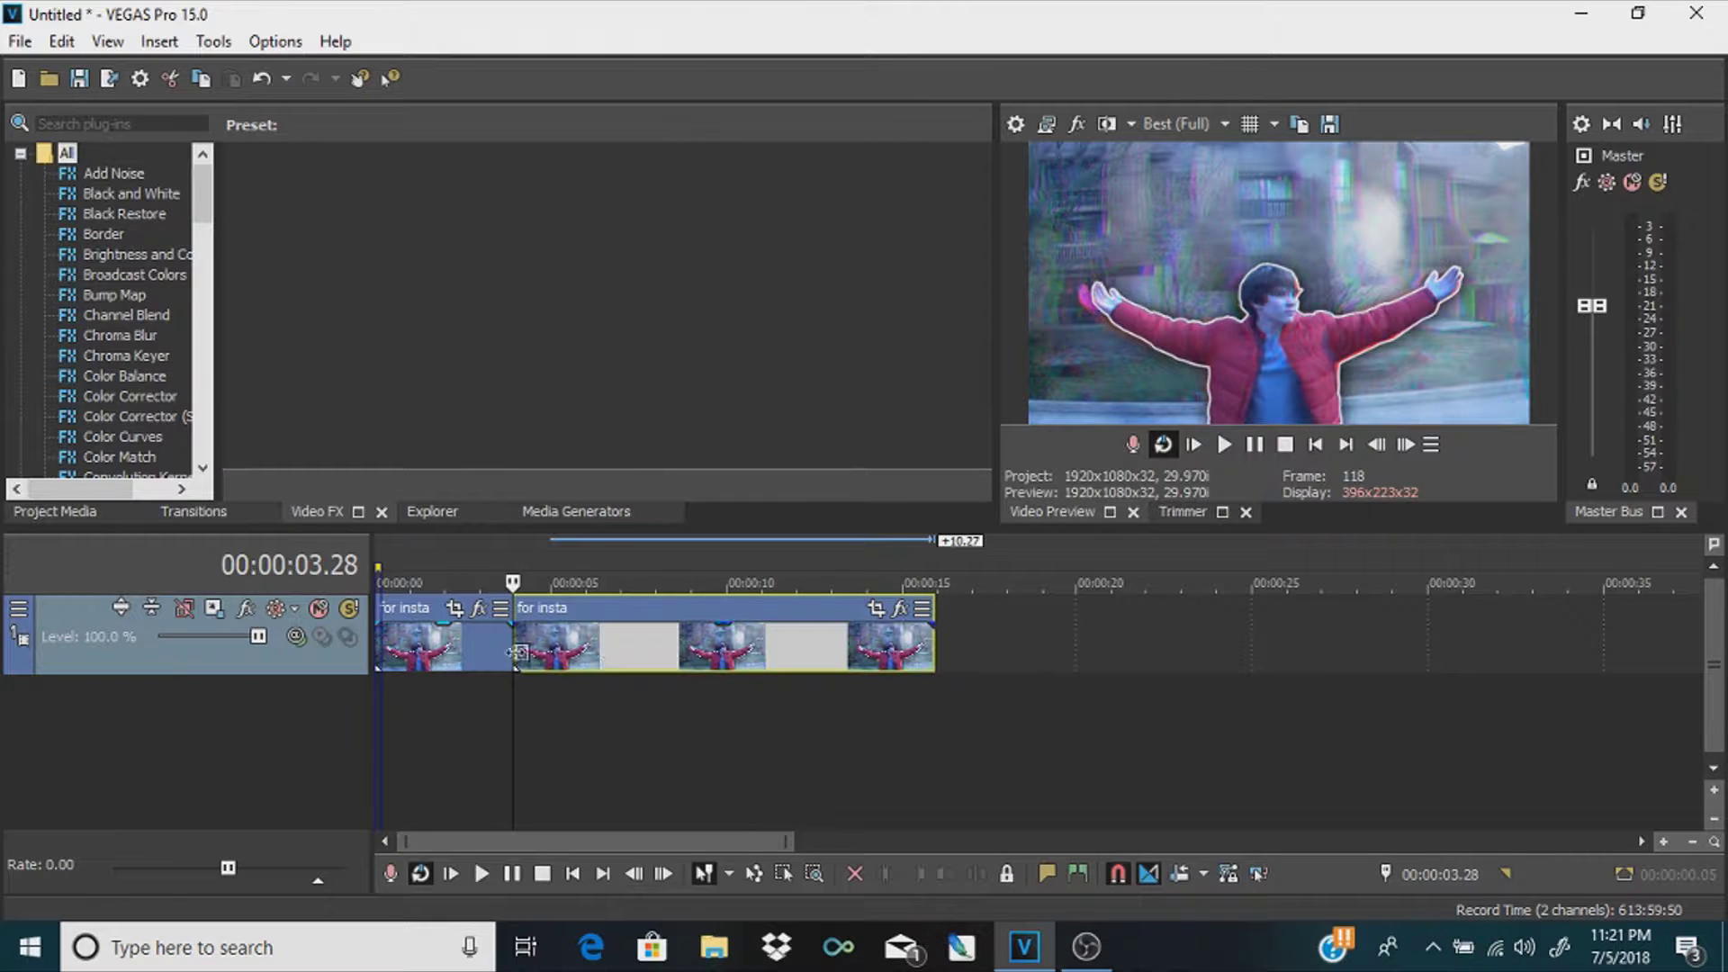
Split the second "for insta" piece at 00:00:06.04 and collapse the loop region to the start of the timeline
double_click(591, 640)
left_click(590, 640)
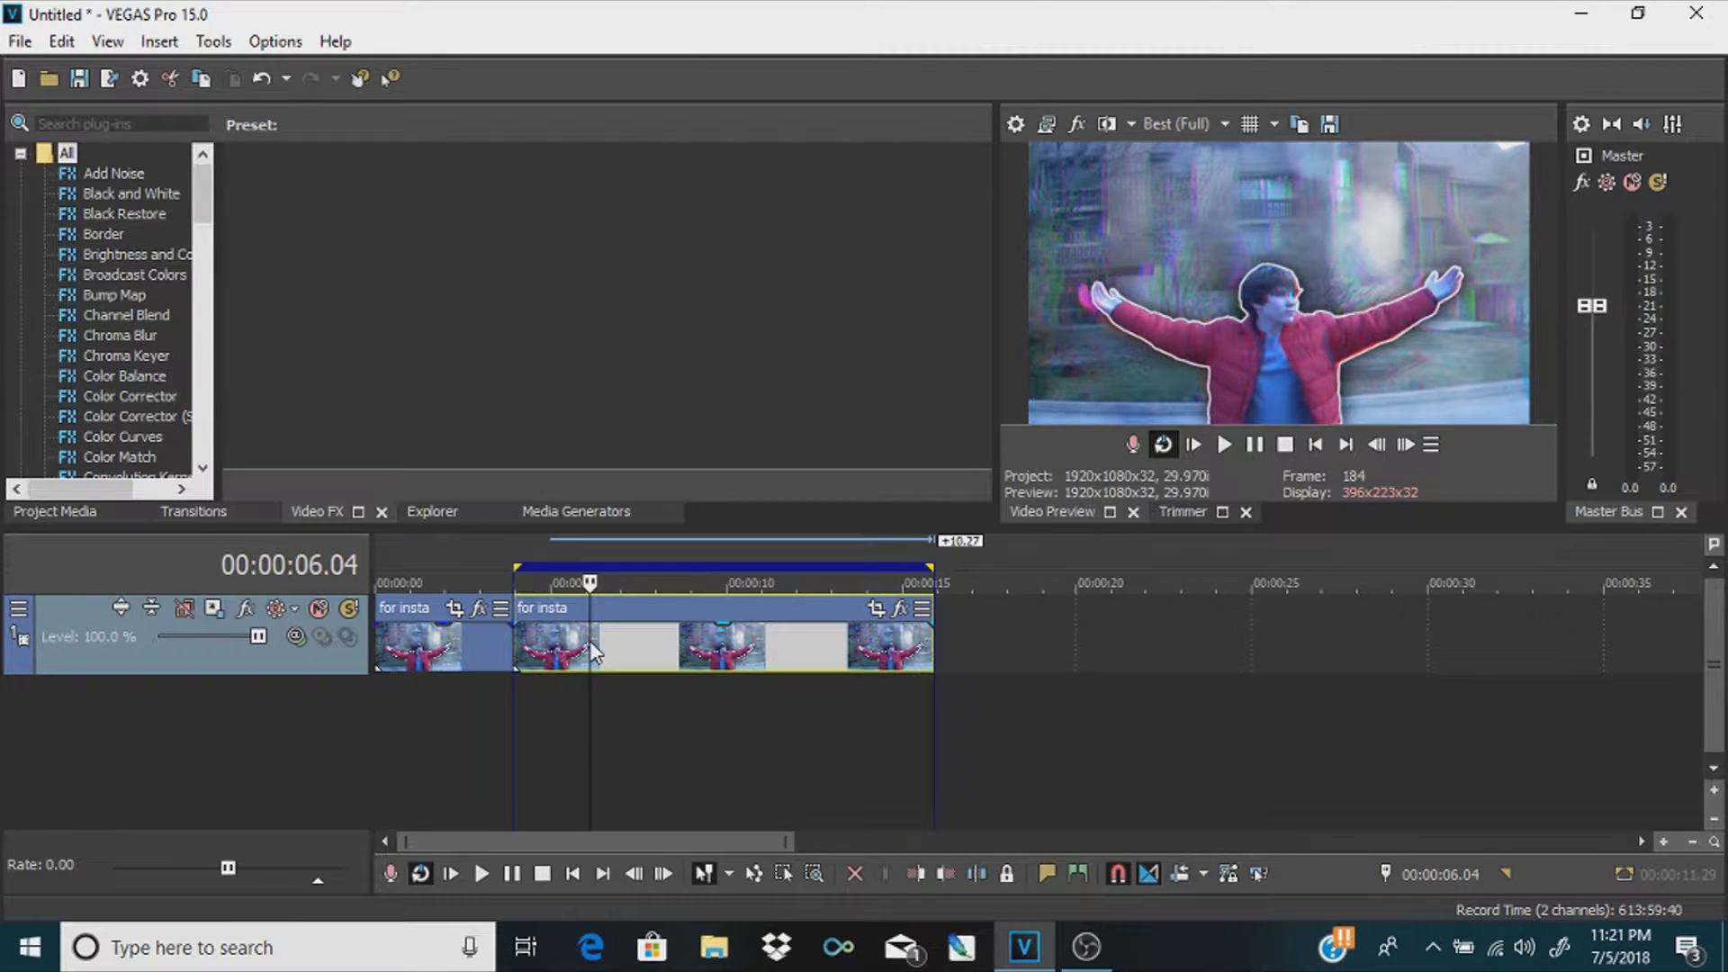
key("s")
left_click_drag(583, 577, 376, 576)
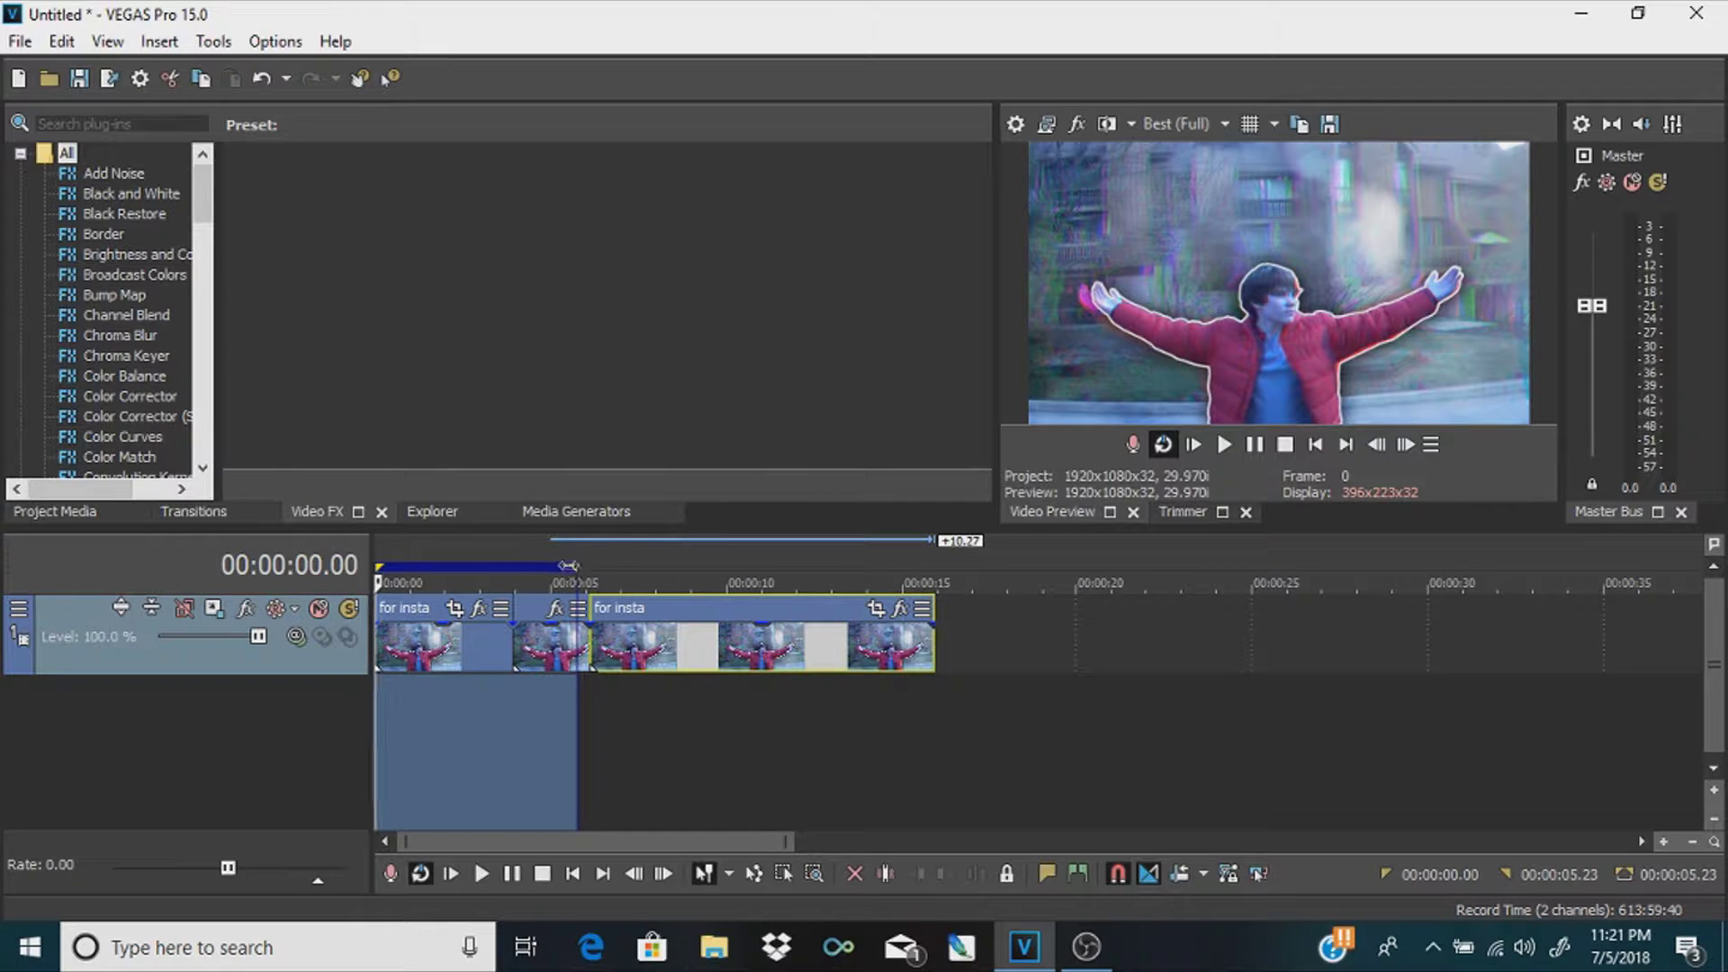
left_click_drag(568, 565, 376, 565)
Split the last "for insta" piece at about 10.5 seconds, at 00:00:09.04 and at 00:00:11.18
left_click(638, 630)
key("space")
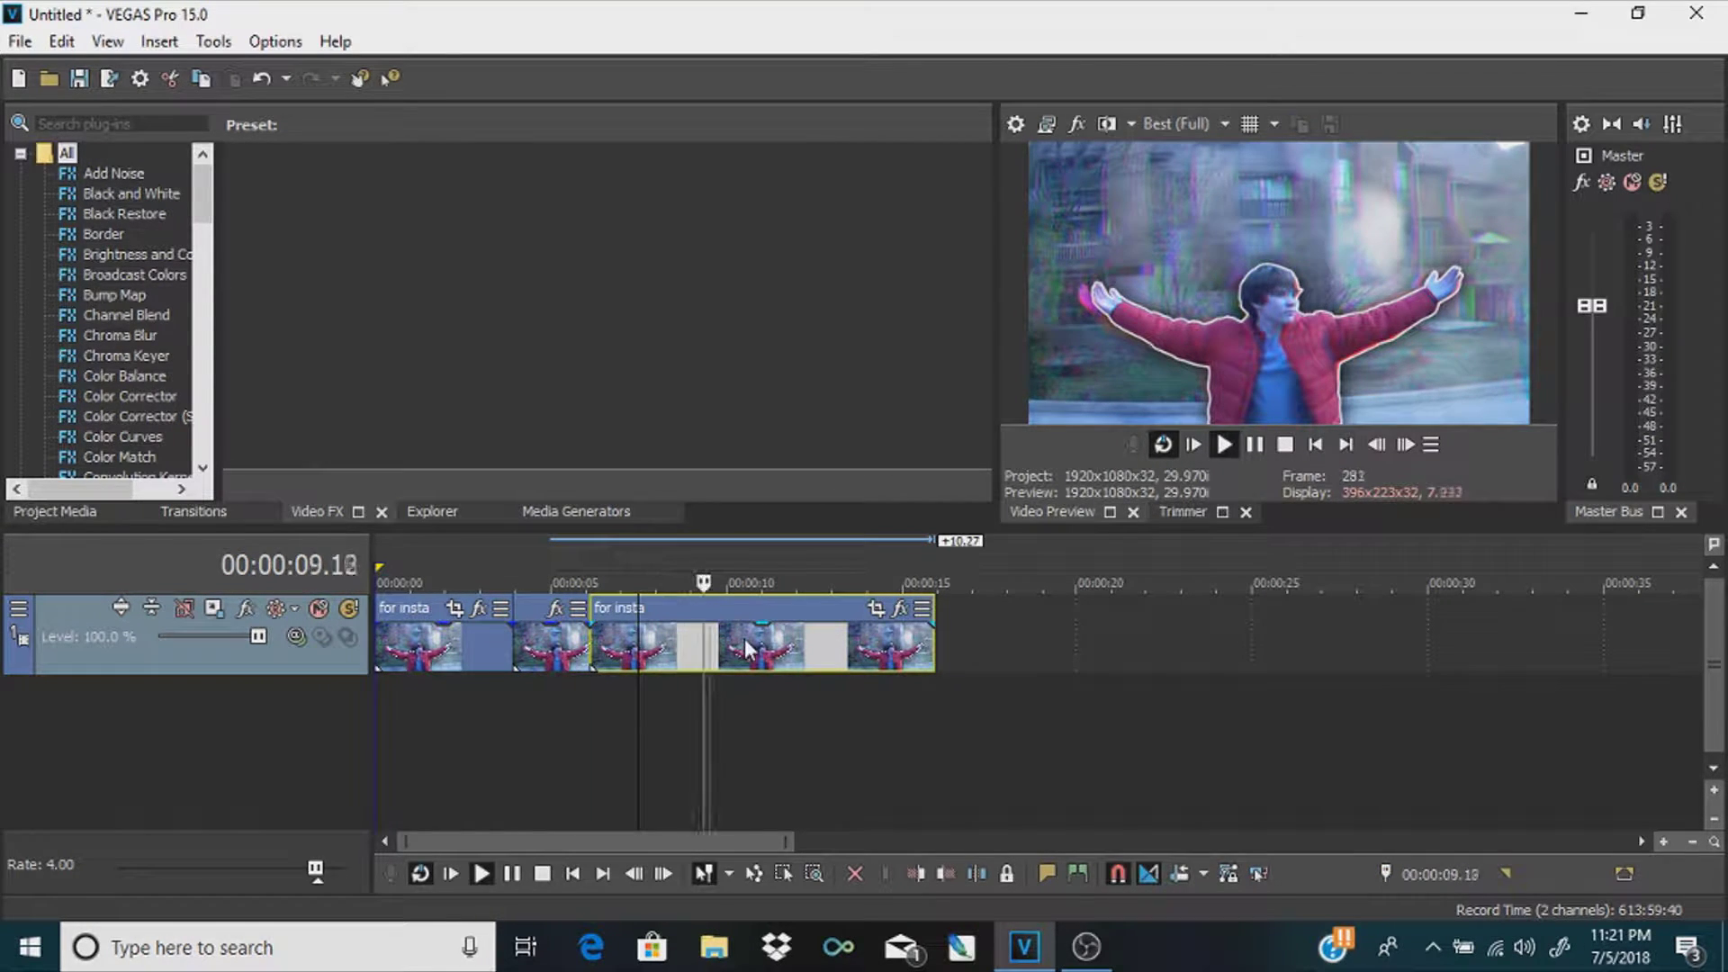
left_click(744, 640)
key("s")
left_click(696, 641)
key("s")
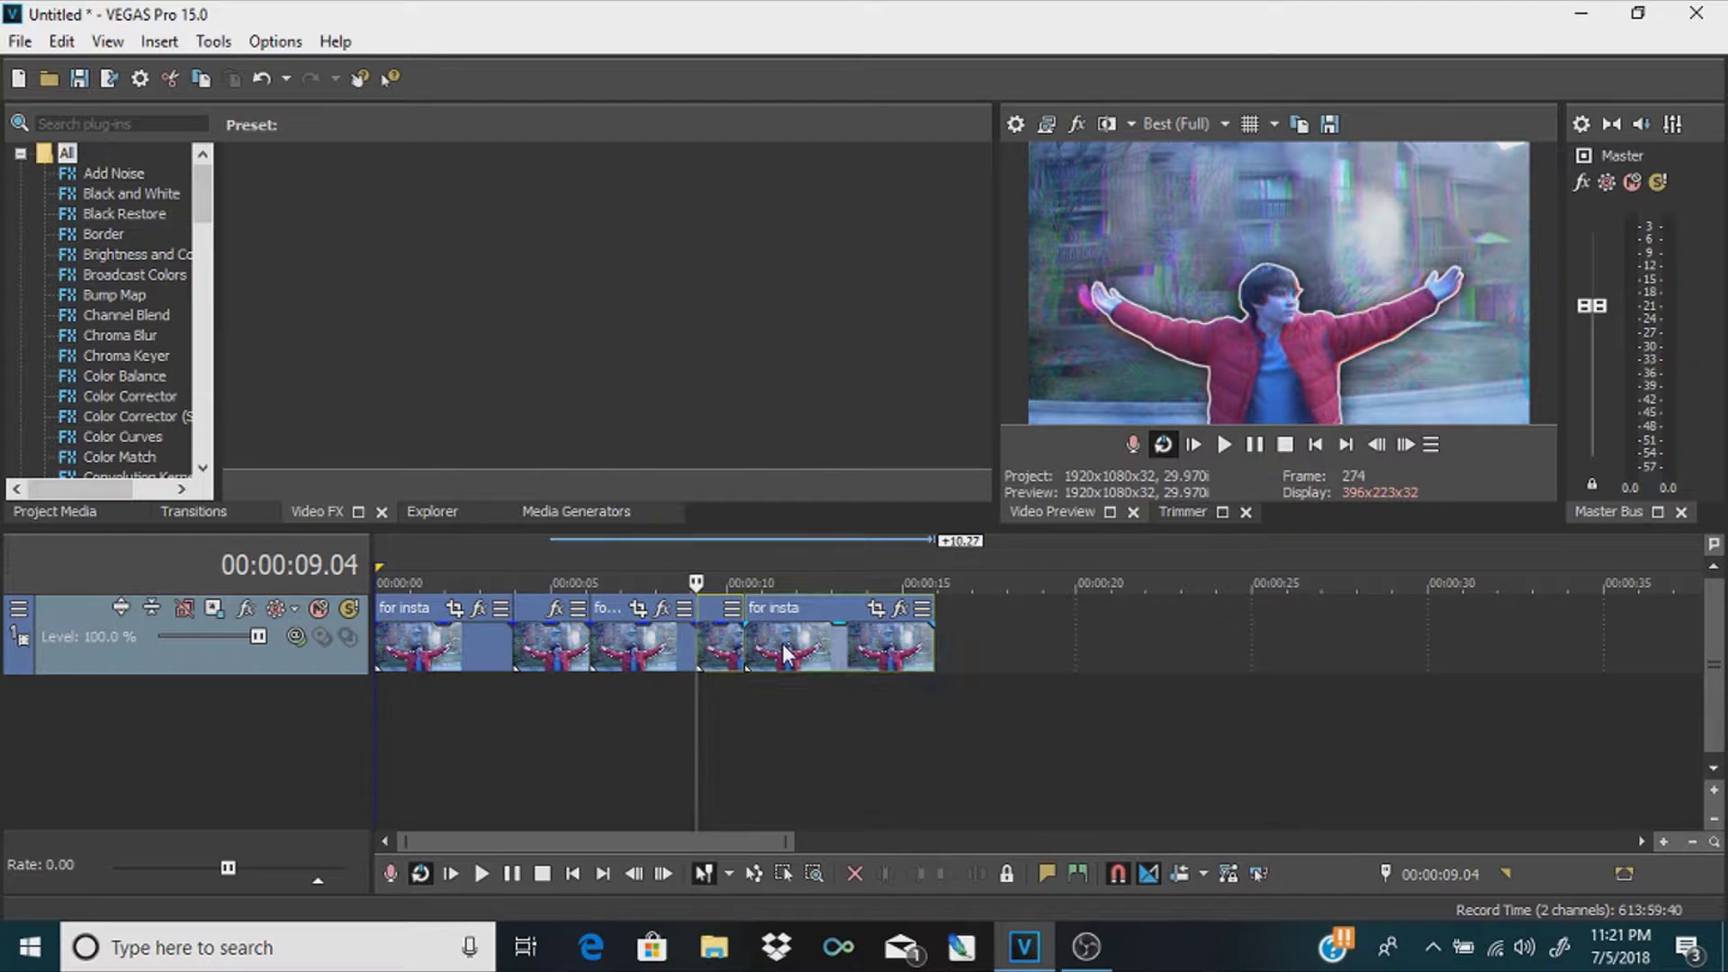
left_click(783, 654)
key("s")
left_click(668, 652)
left_click(545, 643)
left_click(554, 657)
left_click(636, 635)
left_click(717, 634)
left_click(775, 638)
right_click(813, 641)
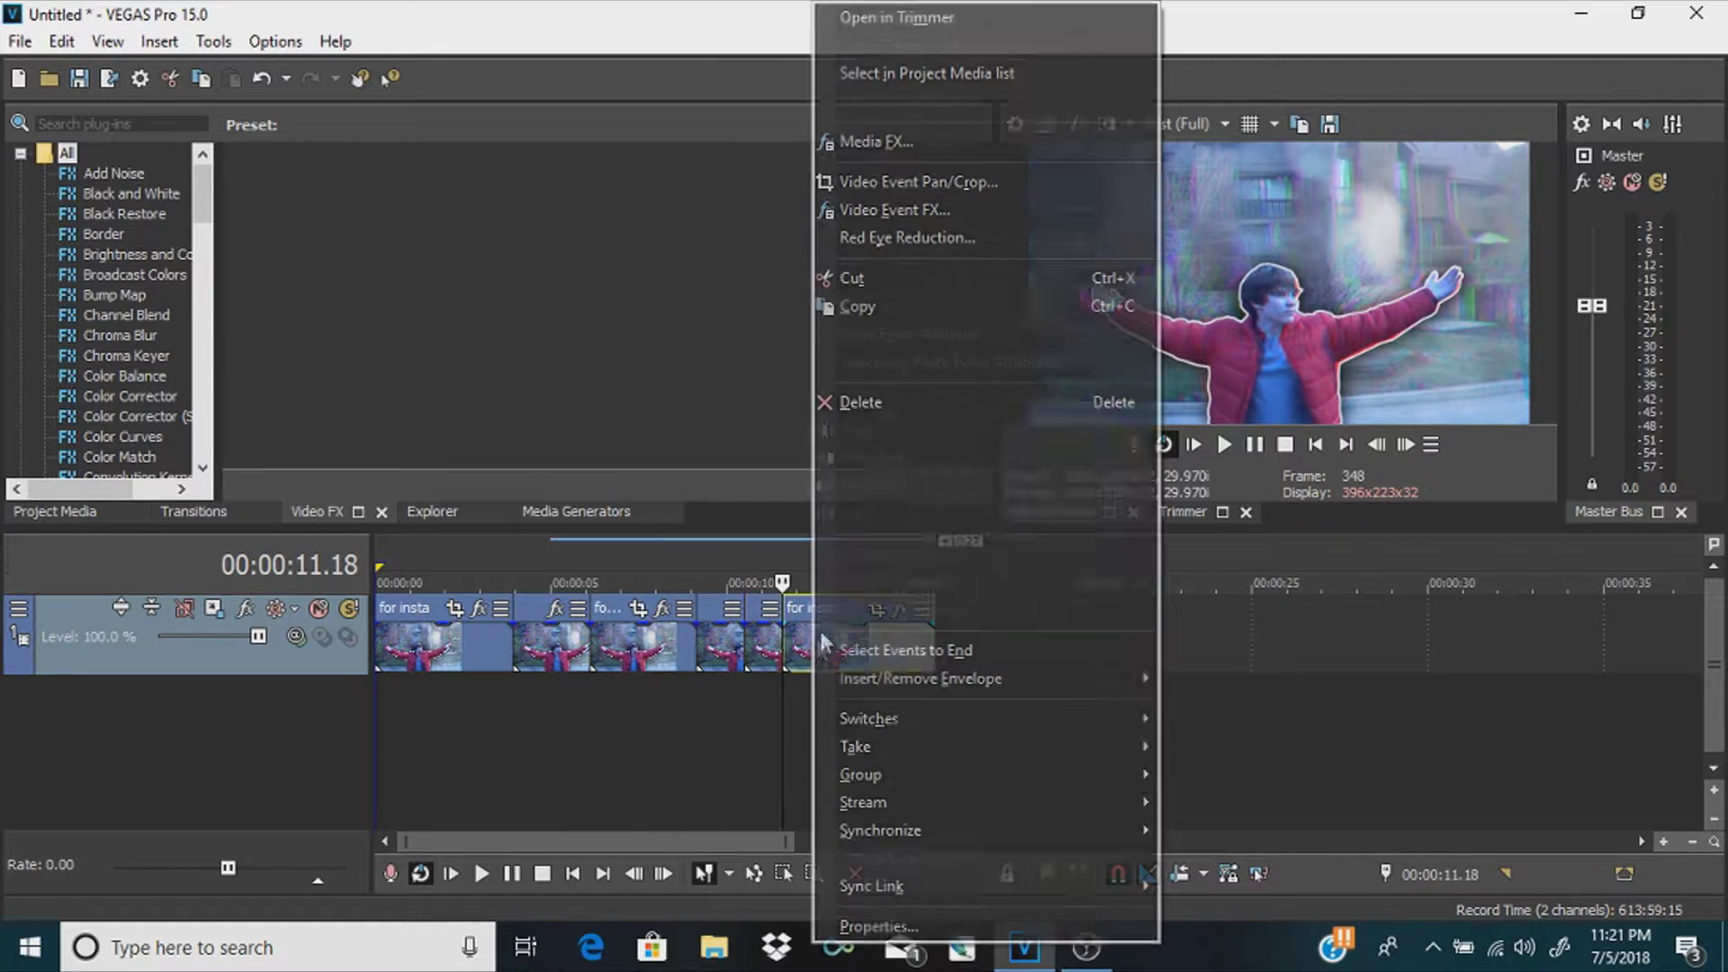
left_click(854, 432)
Select all the "for insta" pieces after the first one and delete them together
left_click(535, 643)
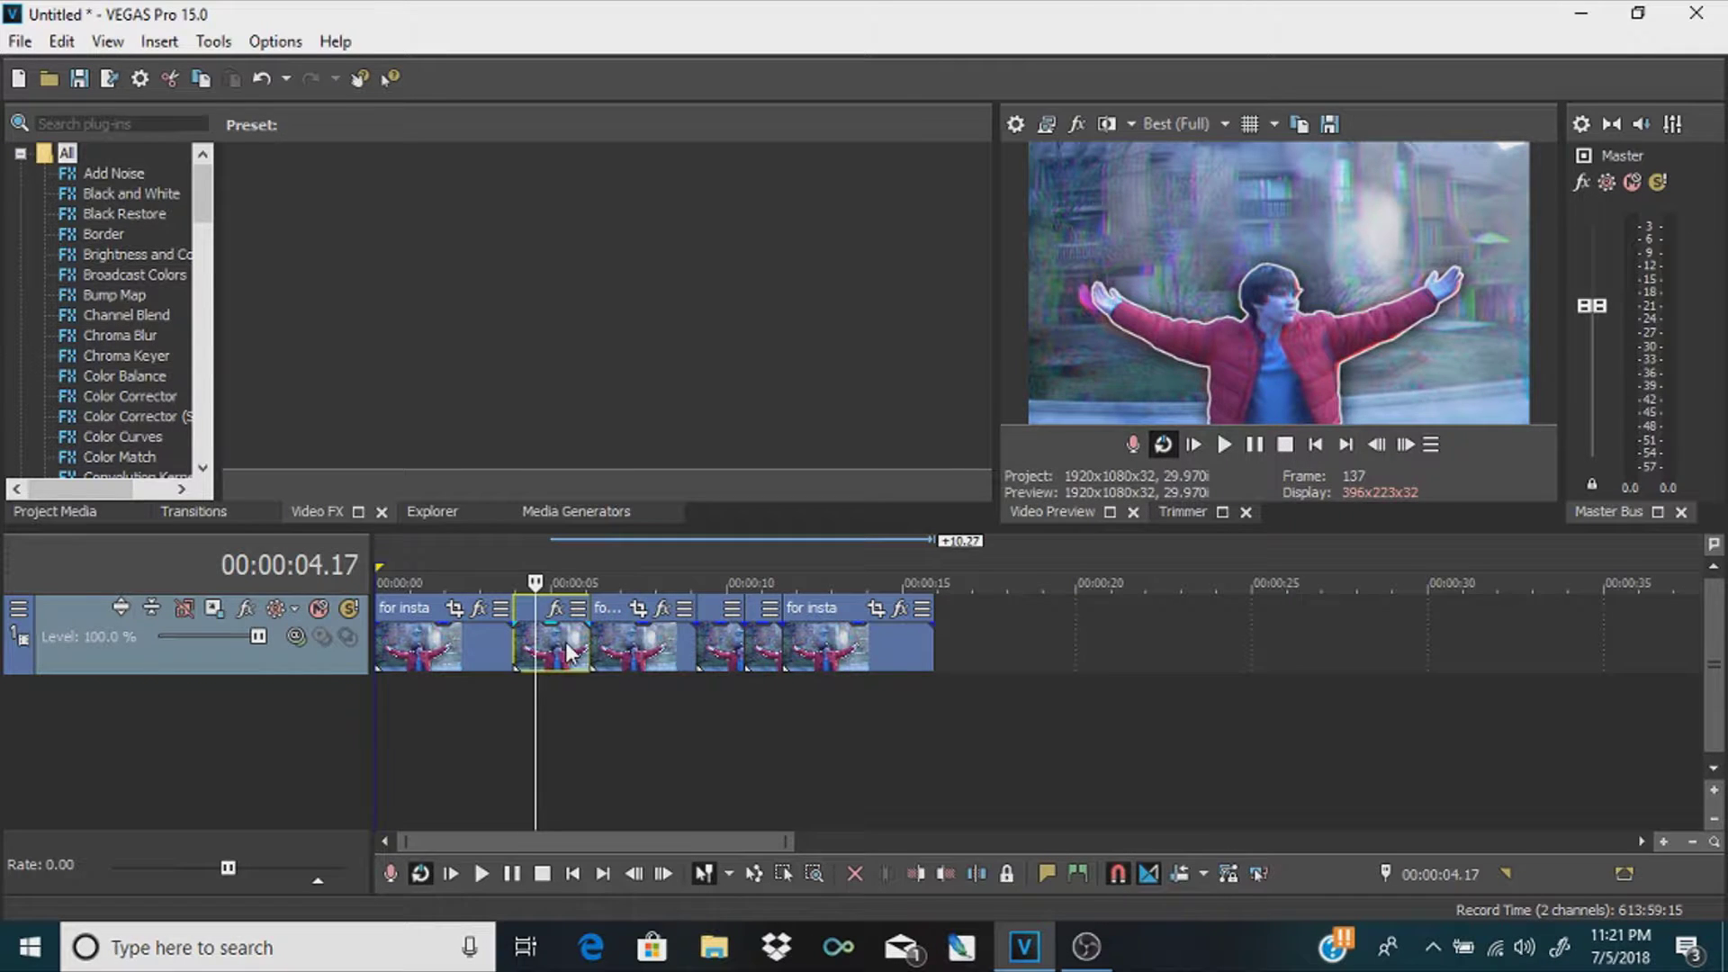
left_click(640, 639, "ctrl")
left_click(734, 650, "ctrl")
left_click(803, 634, "ctrl")
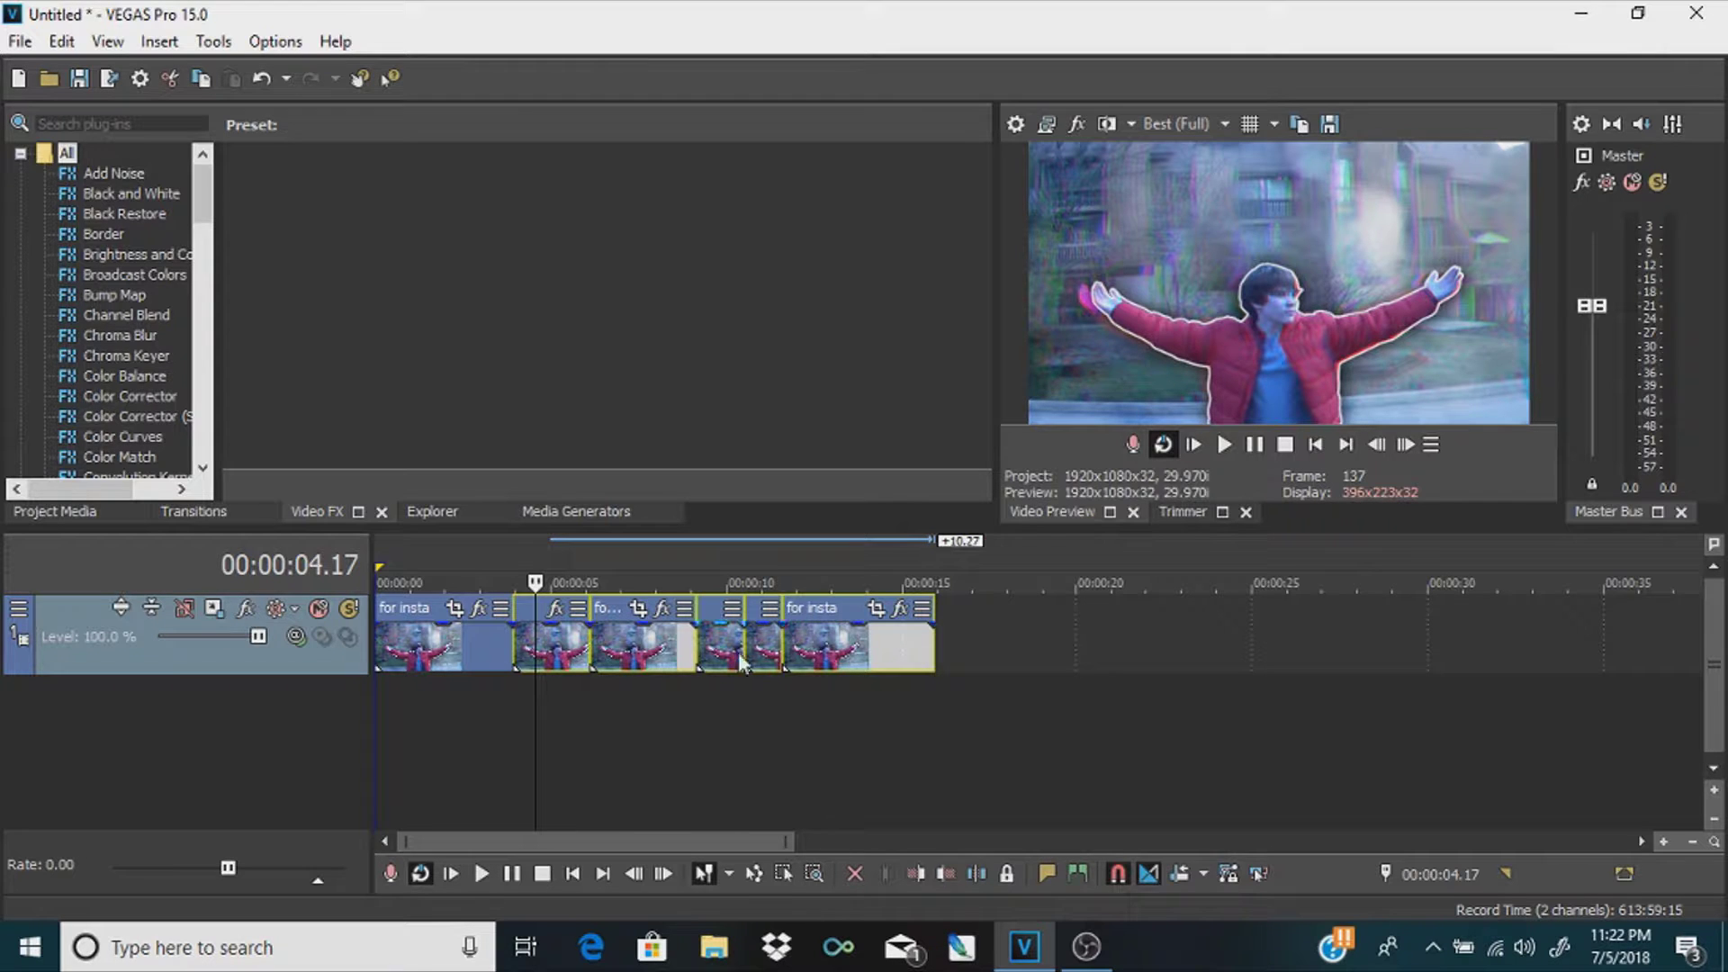
right_click(823, 645)
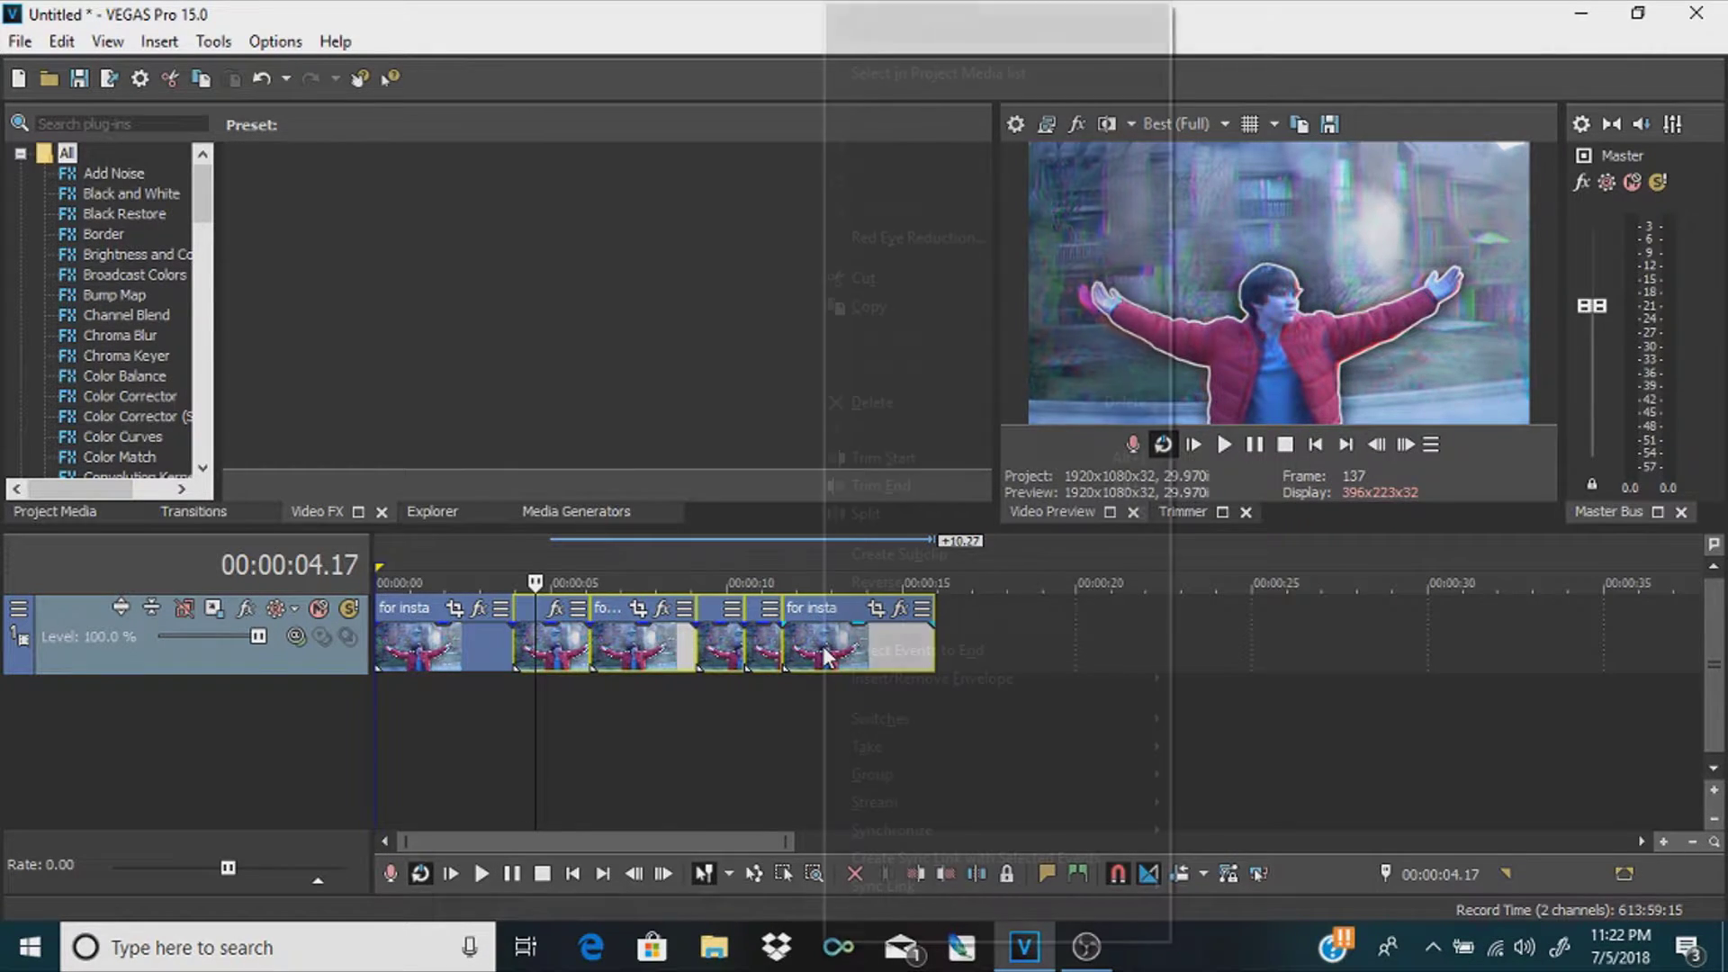
left_click(879, 403)
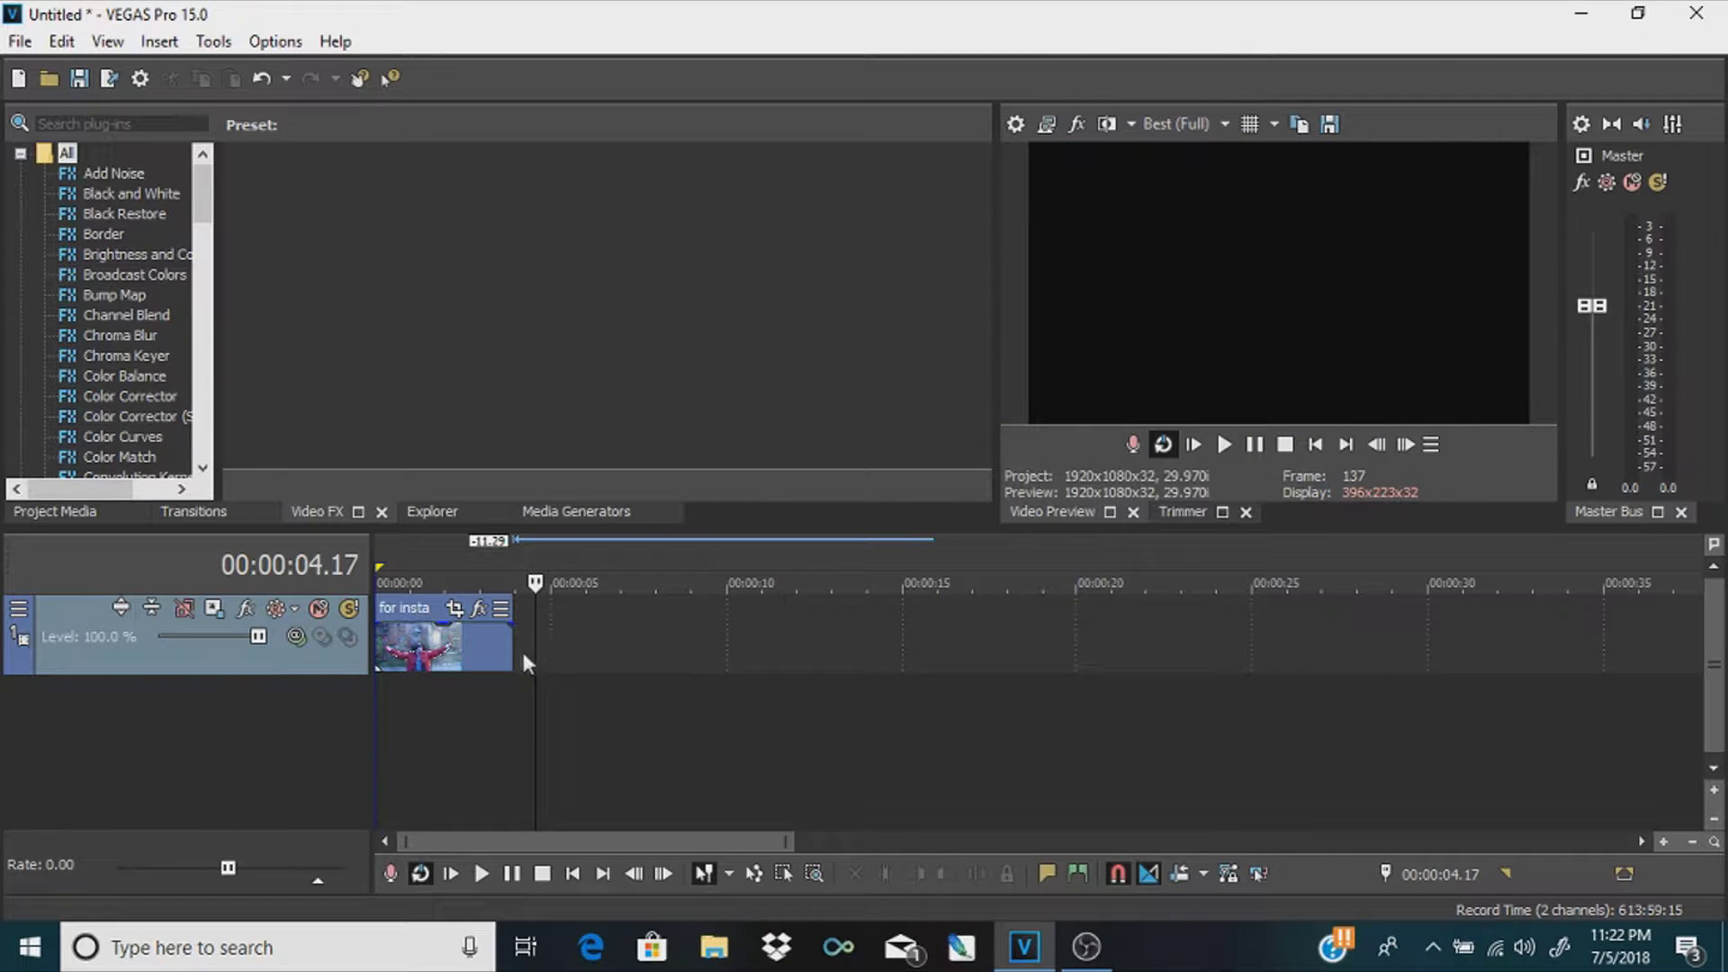
Duplicate the video track that holds the remaining "for insta" clip
left_click(461, 646)
right_click(328, 658)
left_click(405, 344)
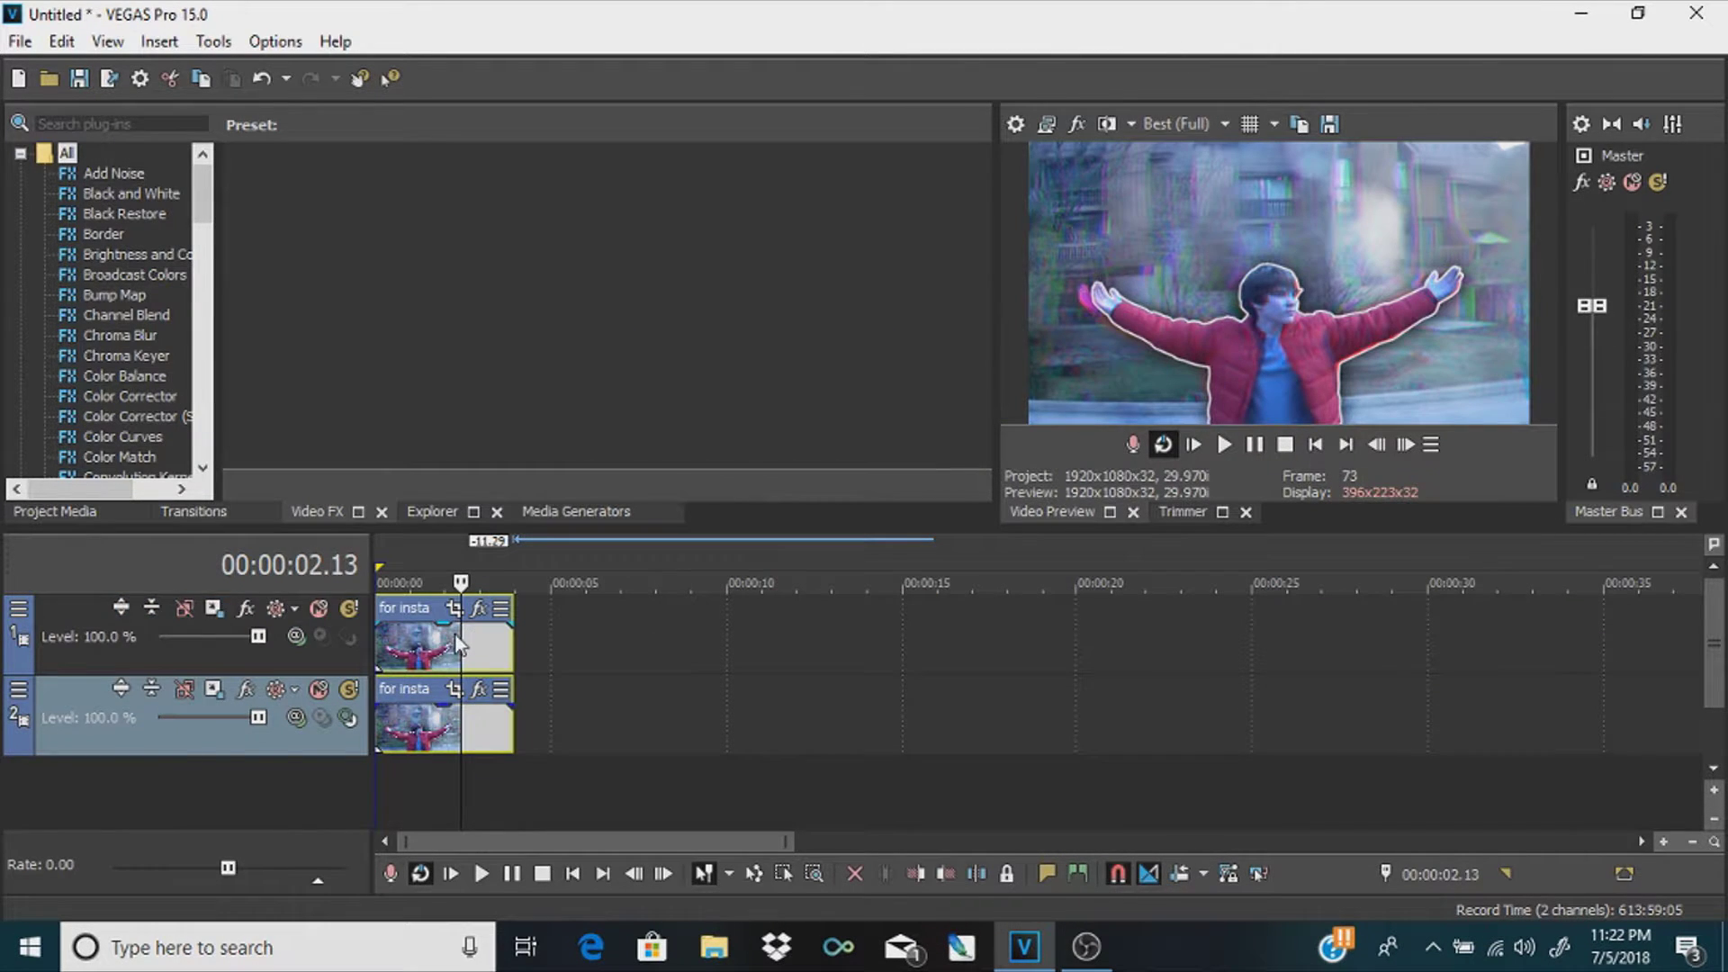
Lengthen the "for insta" clips on both video tracks so they end at about 00:00:06.23
left_click(455, 644)
left_click_drag(506, 635, 612, 644)
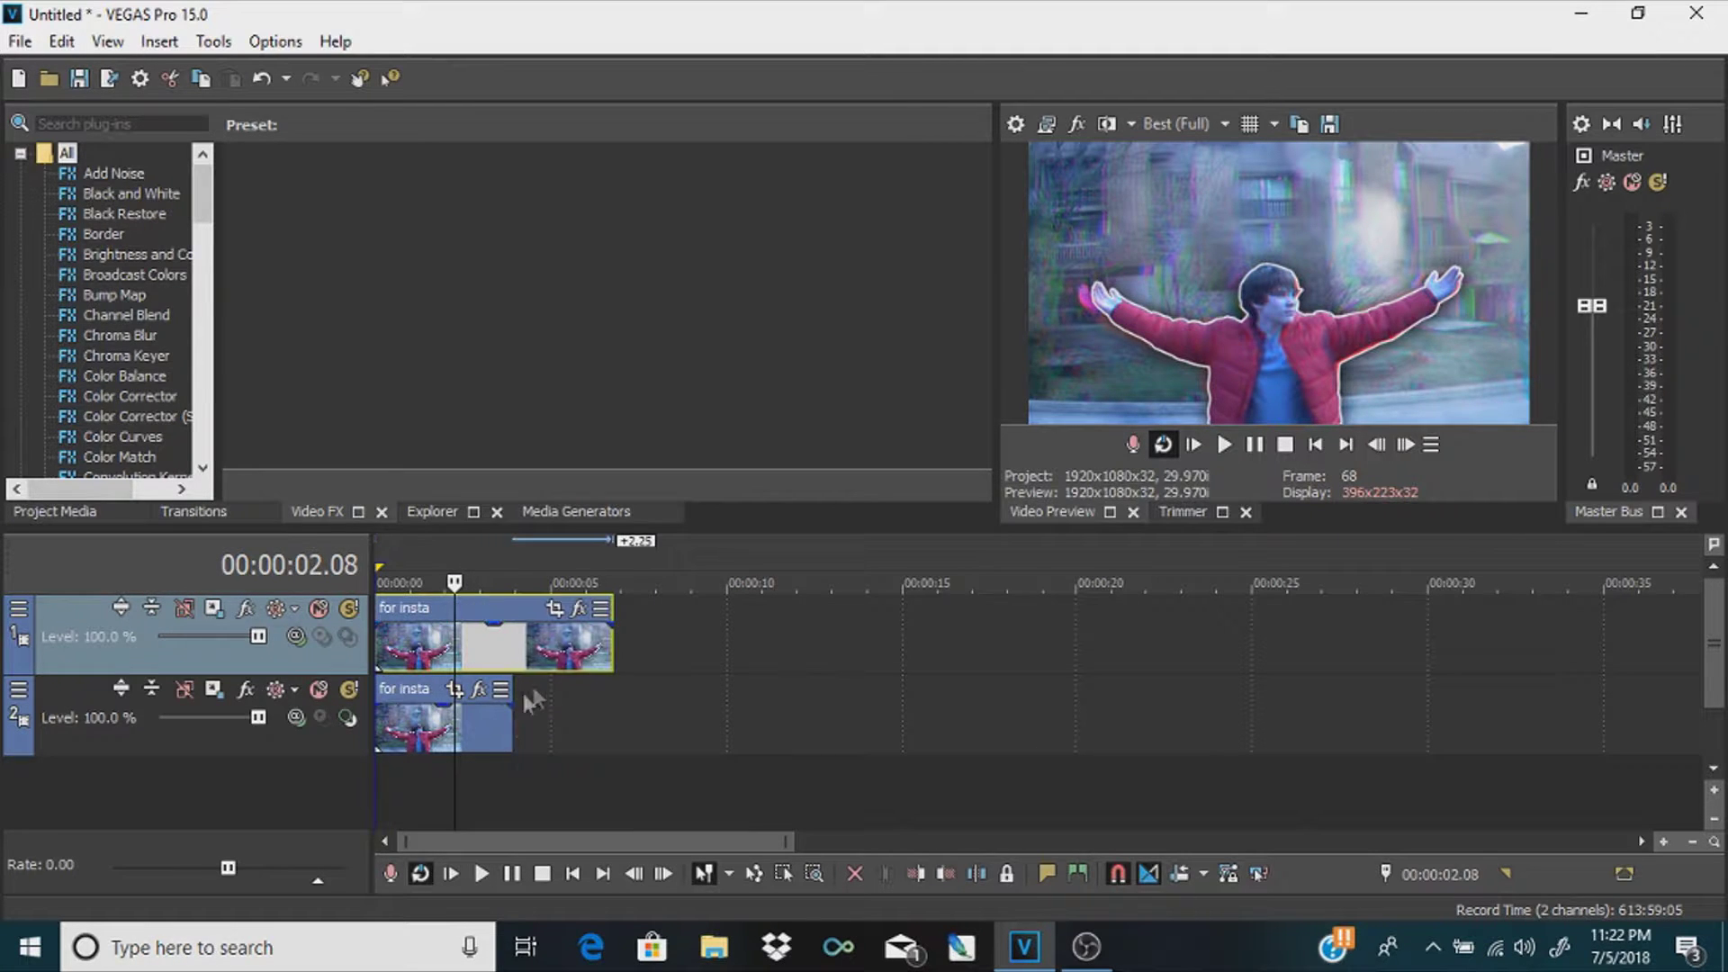
left_click(516, 715)
left_click_drag(516, 716, 612, 717)
left_click(611, 644)
Split the "for insta" clip on the second track at four points between about 1.5 and 5 seconds
left_click(434, 642)
left_click(433, 743)
key("s")
left_click(522, 729)
key("s")
mouse_move(569, 730)
left_mouse_down()
mouse_move(605, 727)
mouse_move(529, 726)
mouse_move(576, 725)
left_mouse_up()
left_click(615, 726)
key("s")
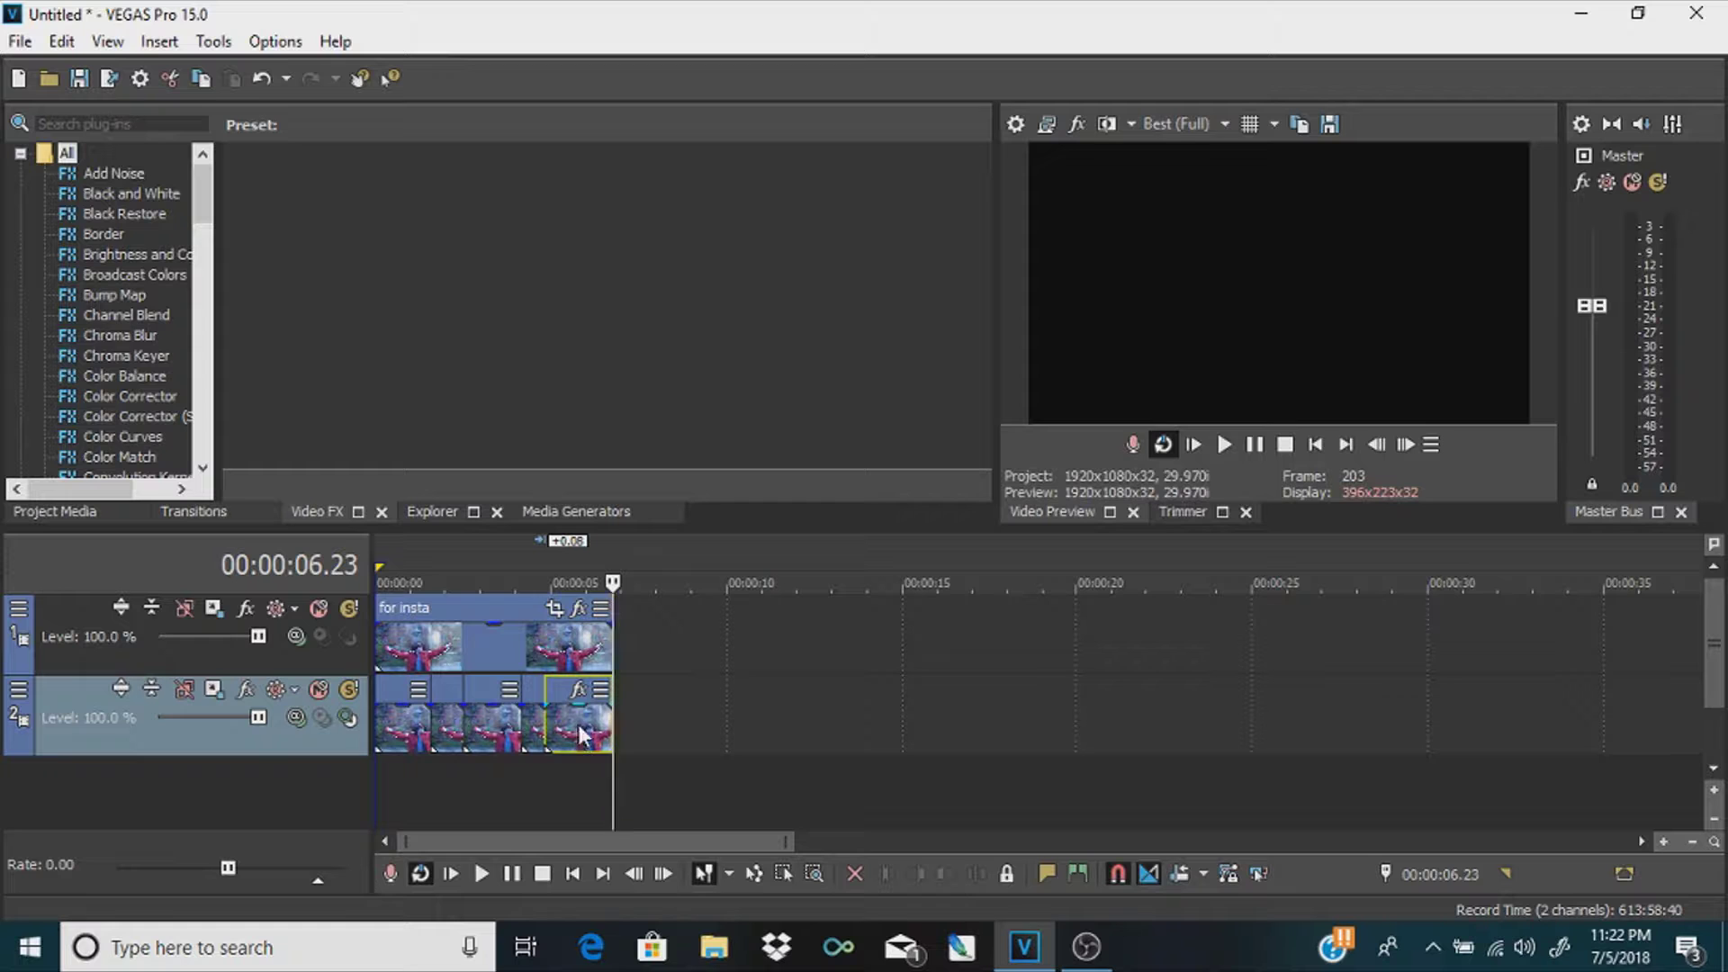
Group the full clip on the first track with all the split pieces on the second track
left_click(444, 646)
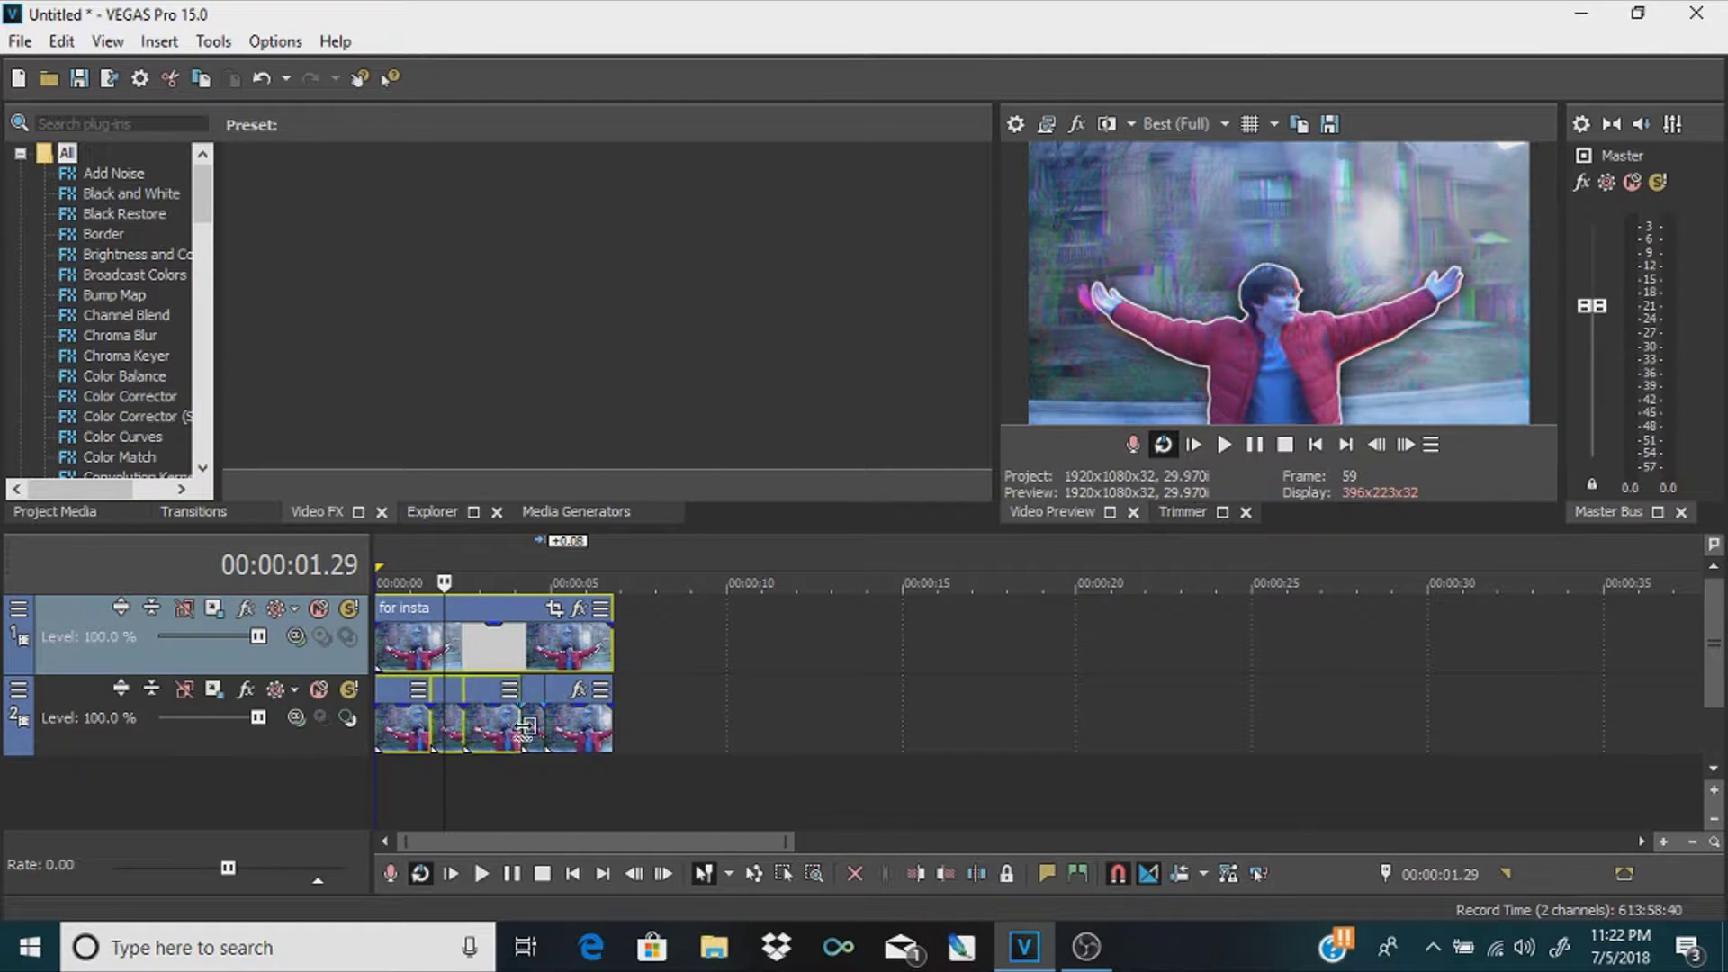
left_click(565, 731, "ctrl")
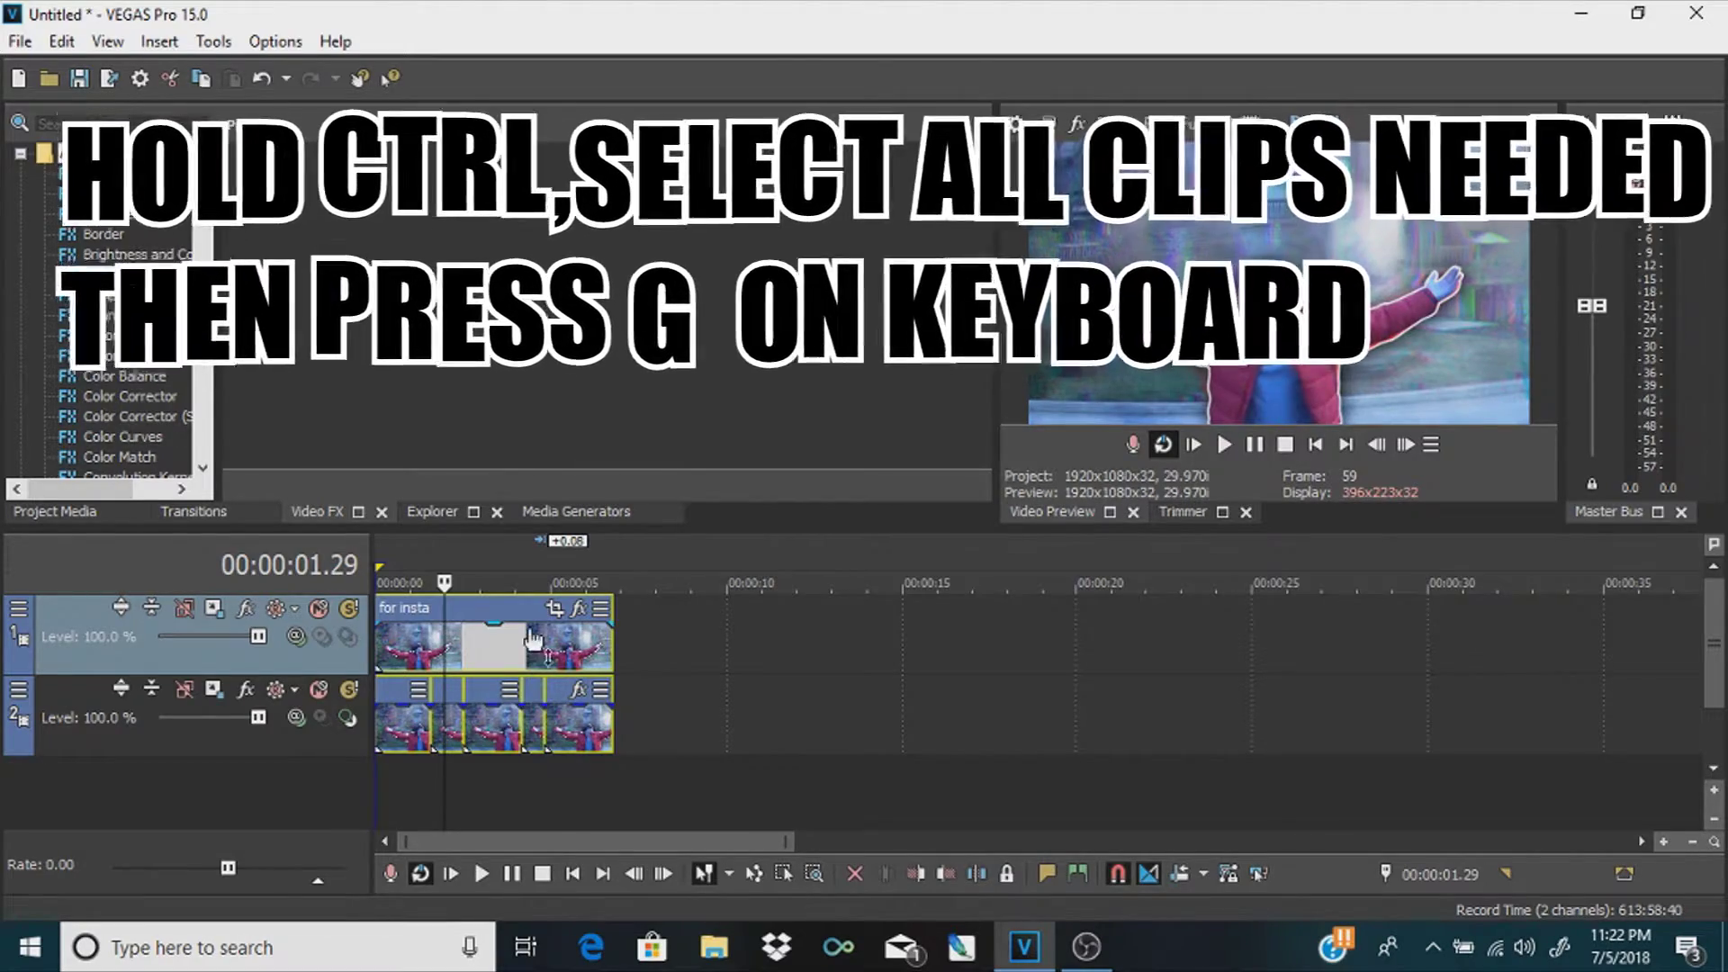
left_click_drag(533, 690, 367, 680)
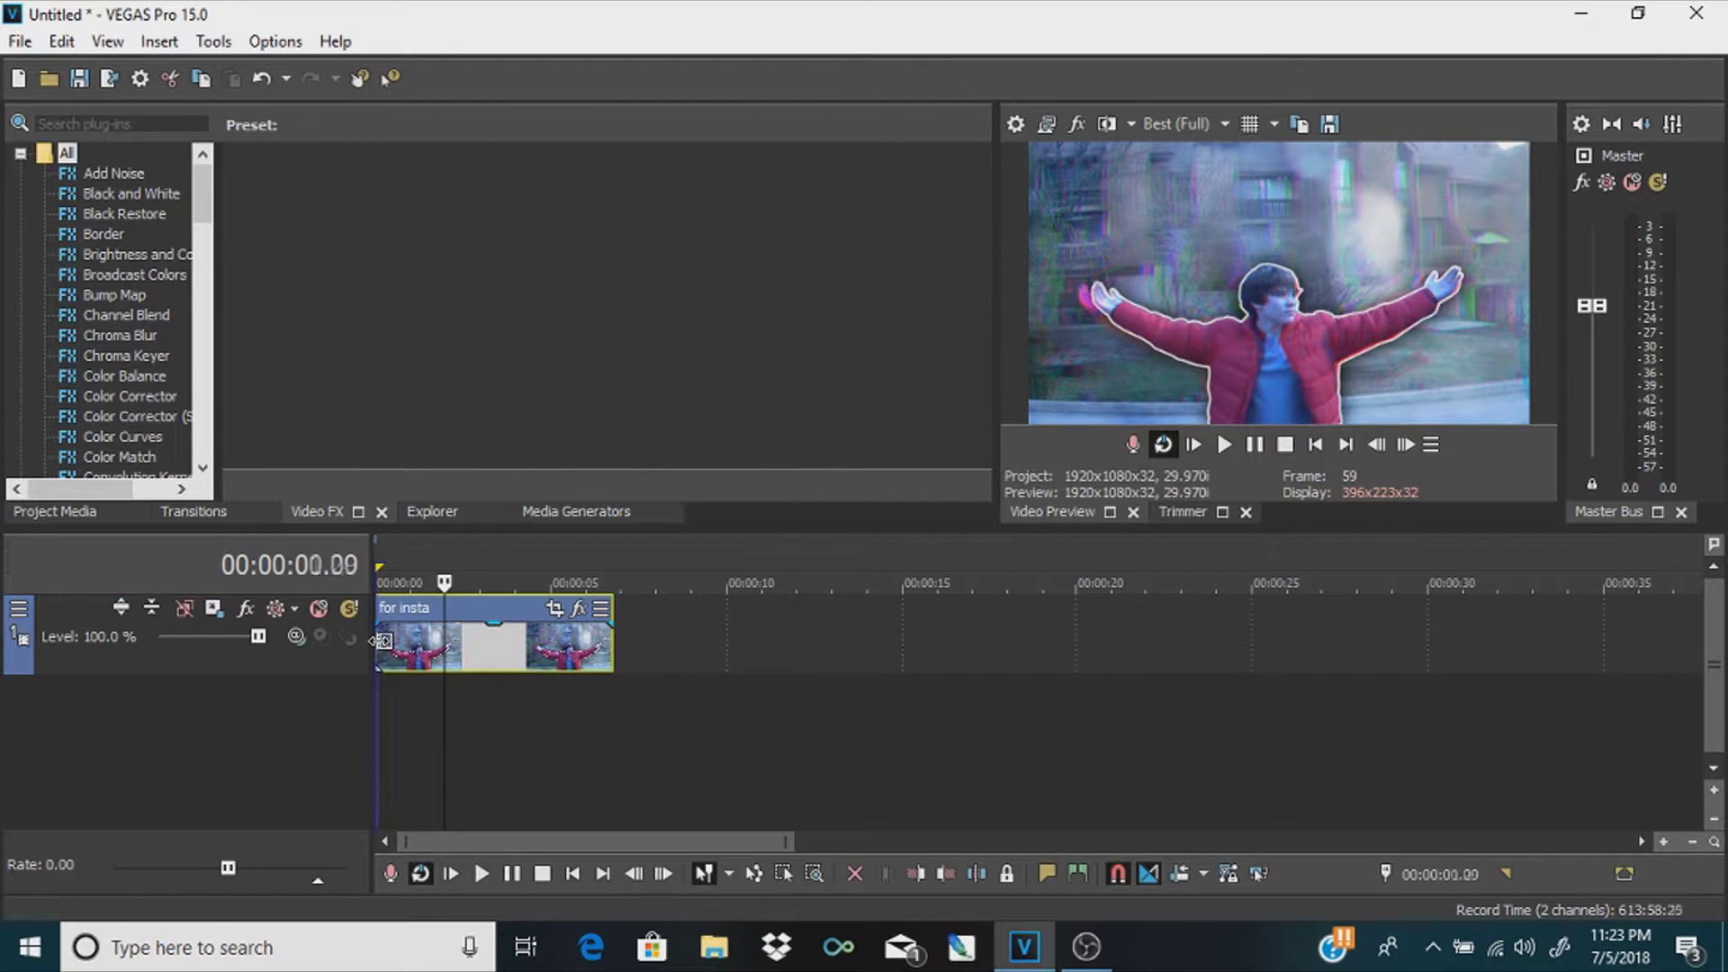
left_click(374, 641)
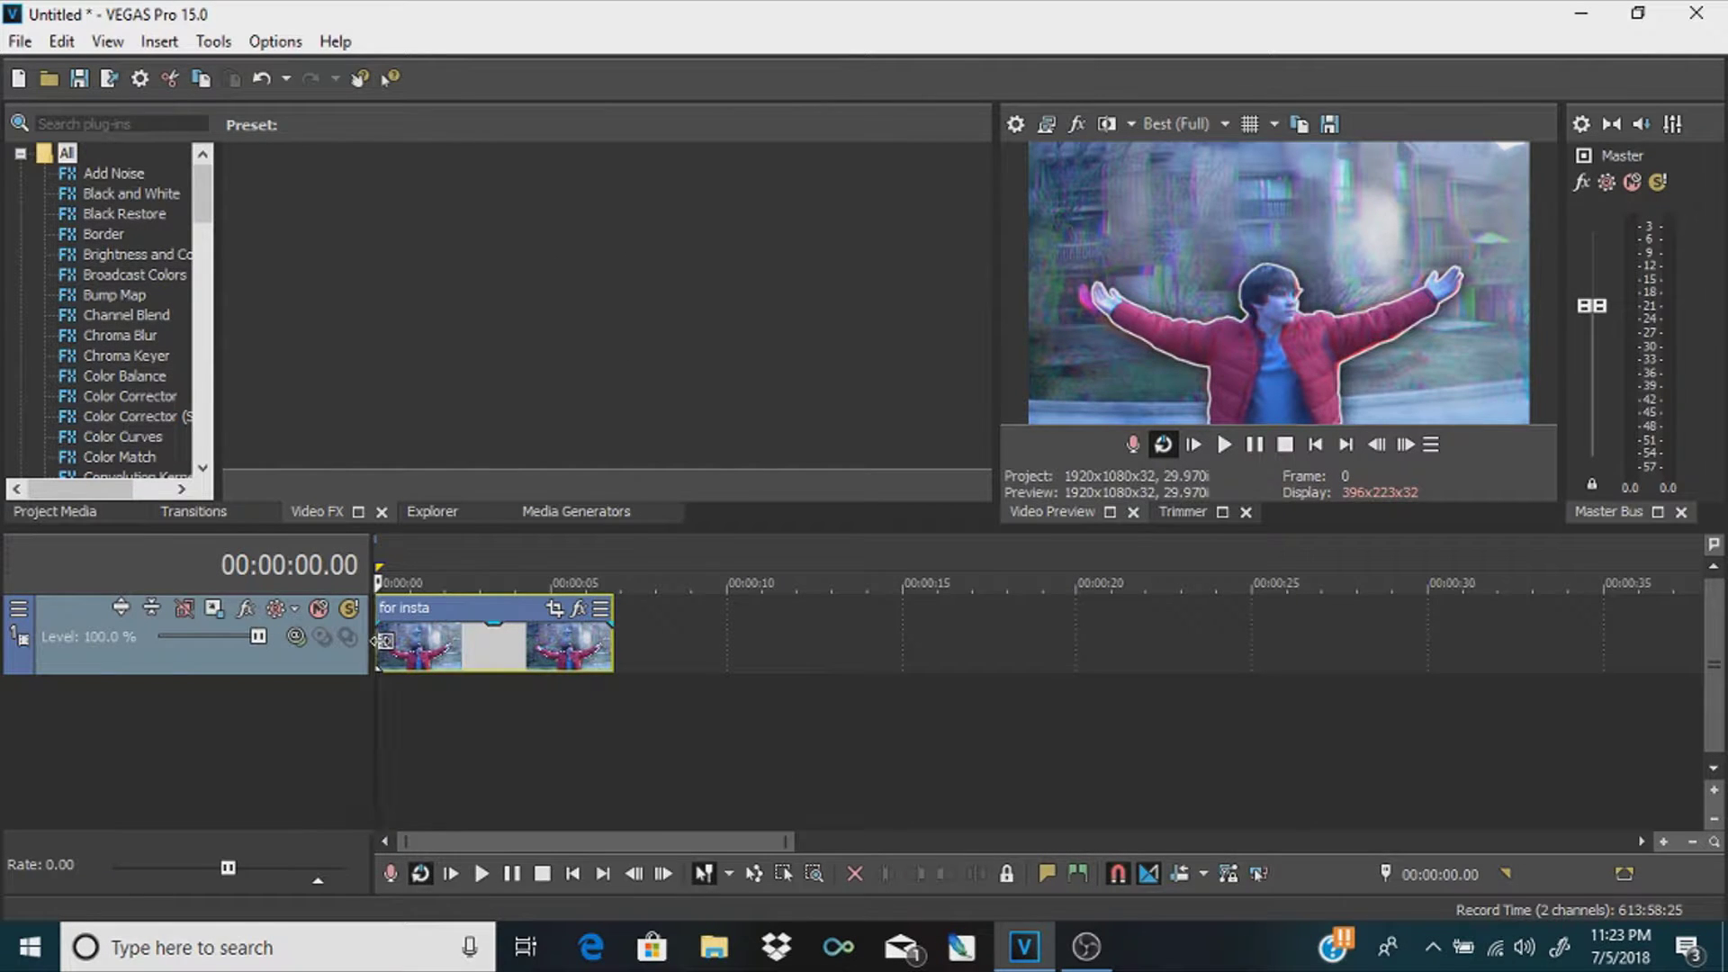
right_click(338, 662)
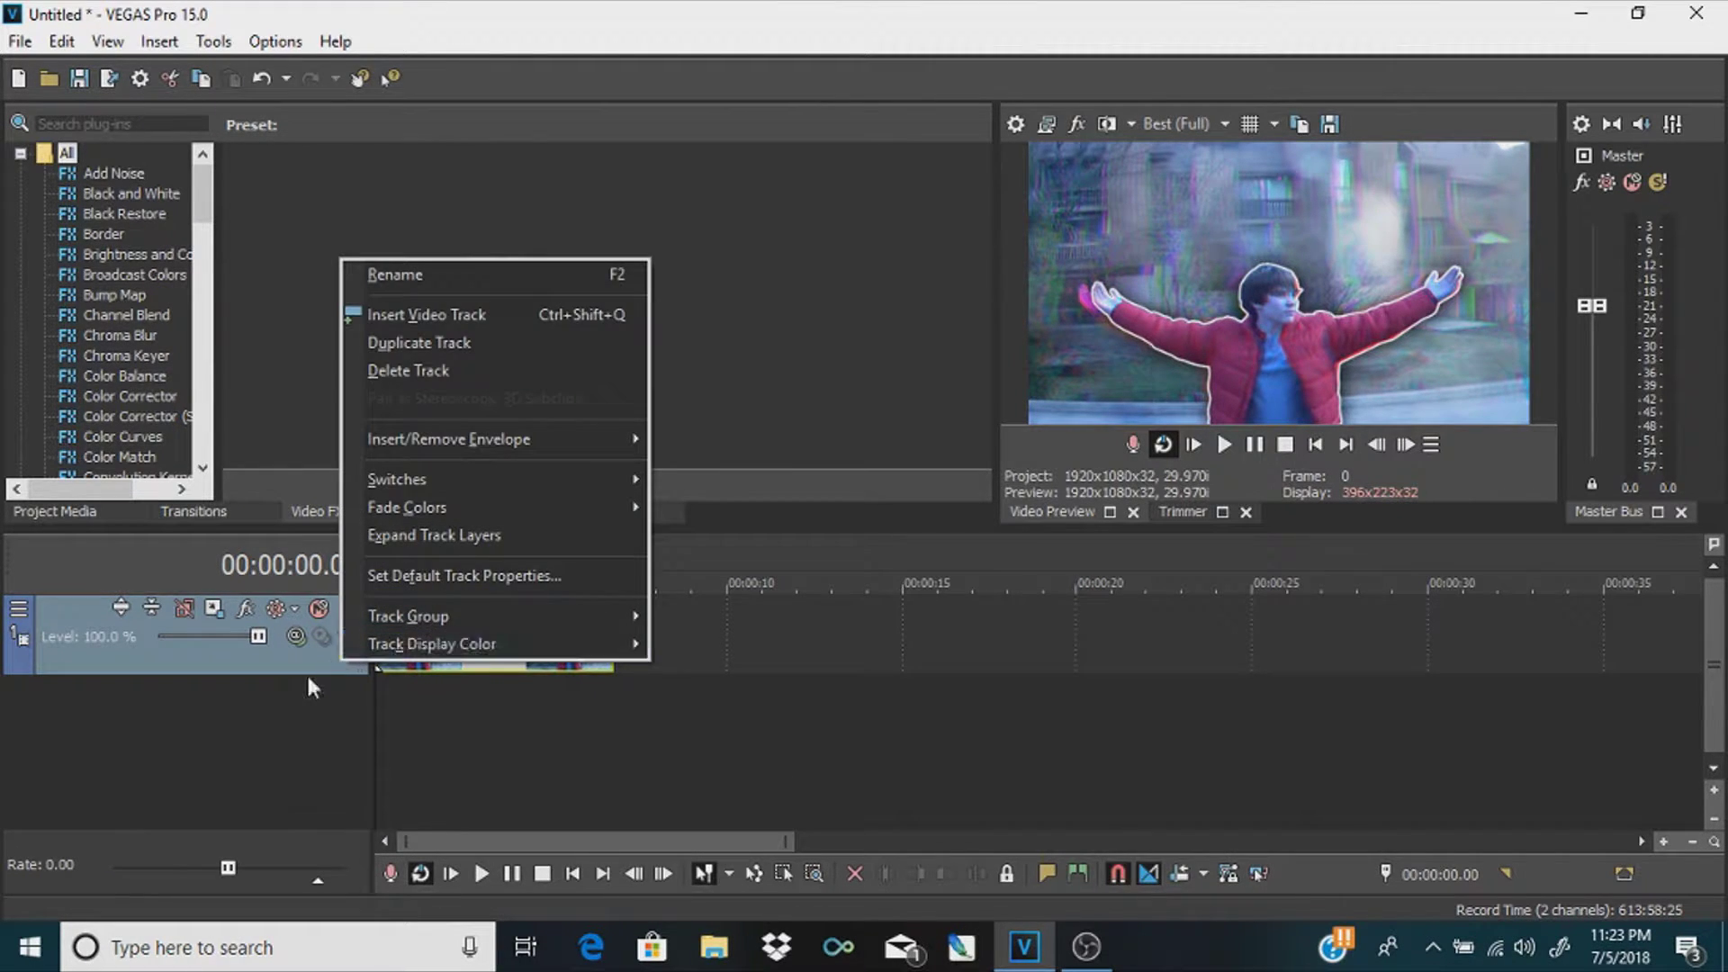
key("Escape")
left_click_drag(396, 648, 352, 650)
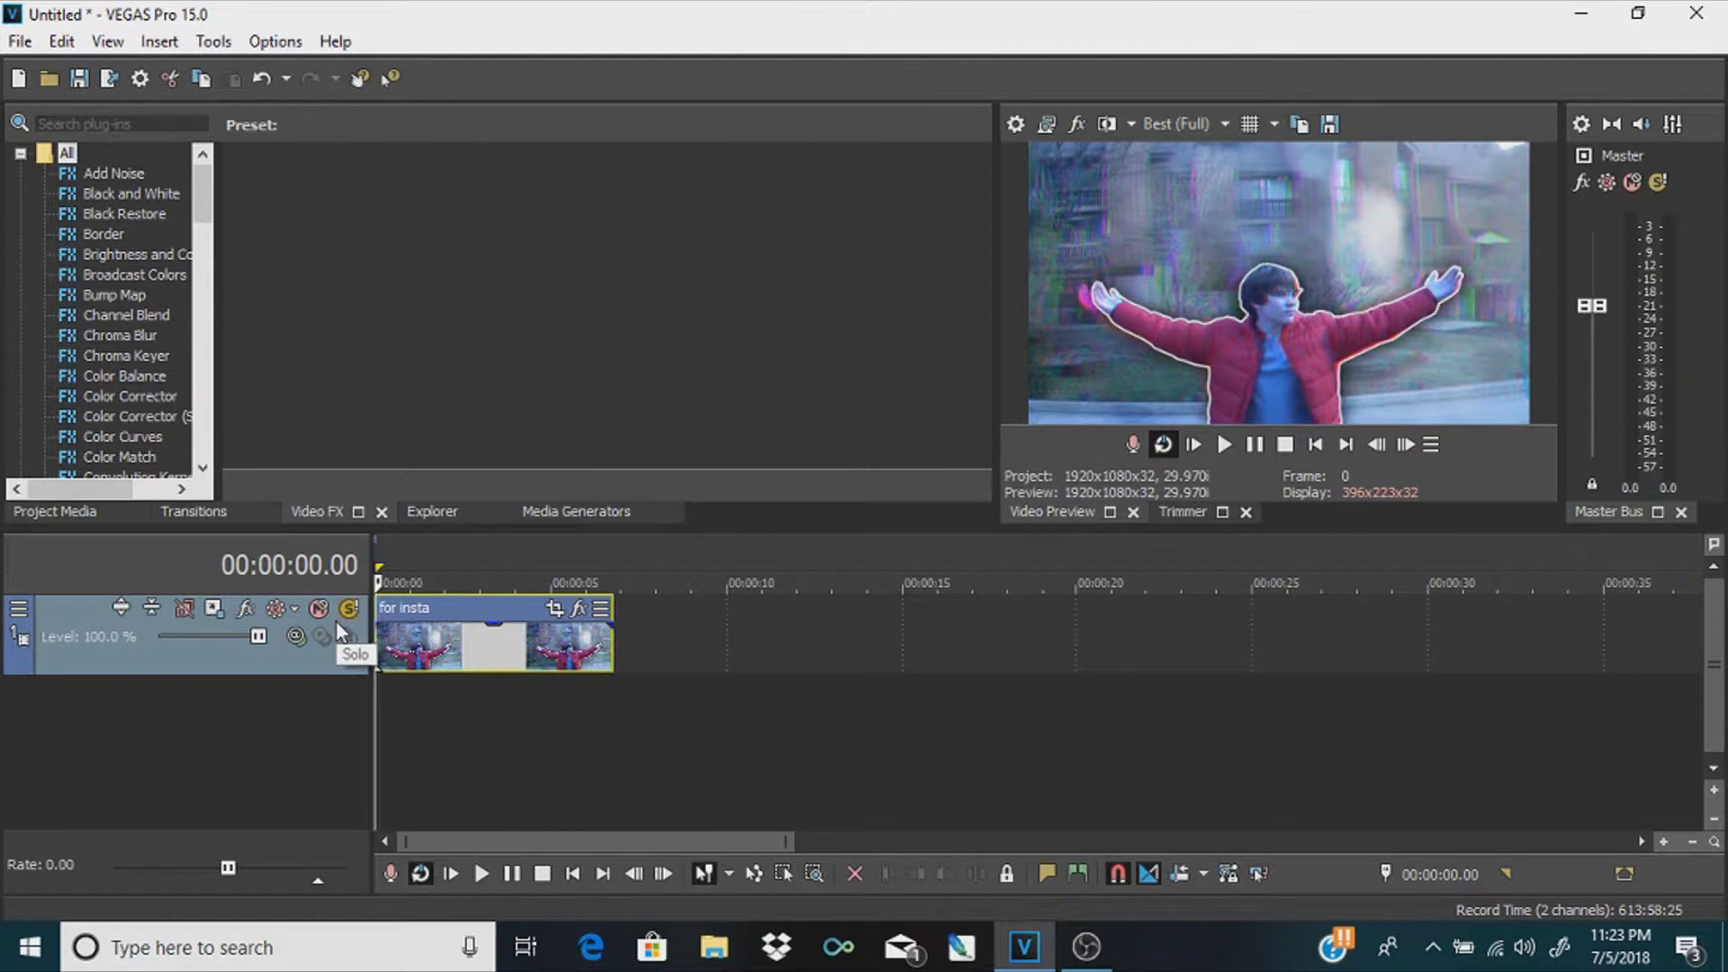
Split the "for insta" clip at about 1.5 seconds and at 00:00:03.13
left_click(428, 646)
key("s")
left_click(494, 656)
key("s")
Move the last "for insta" piece away from the others and bring it back against the middle piece
left_click_drag(534, 656, 474, 664)
key("ctrl+z")
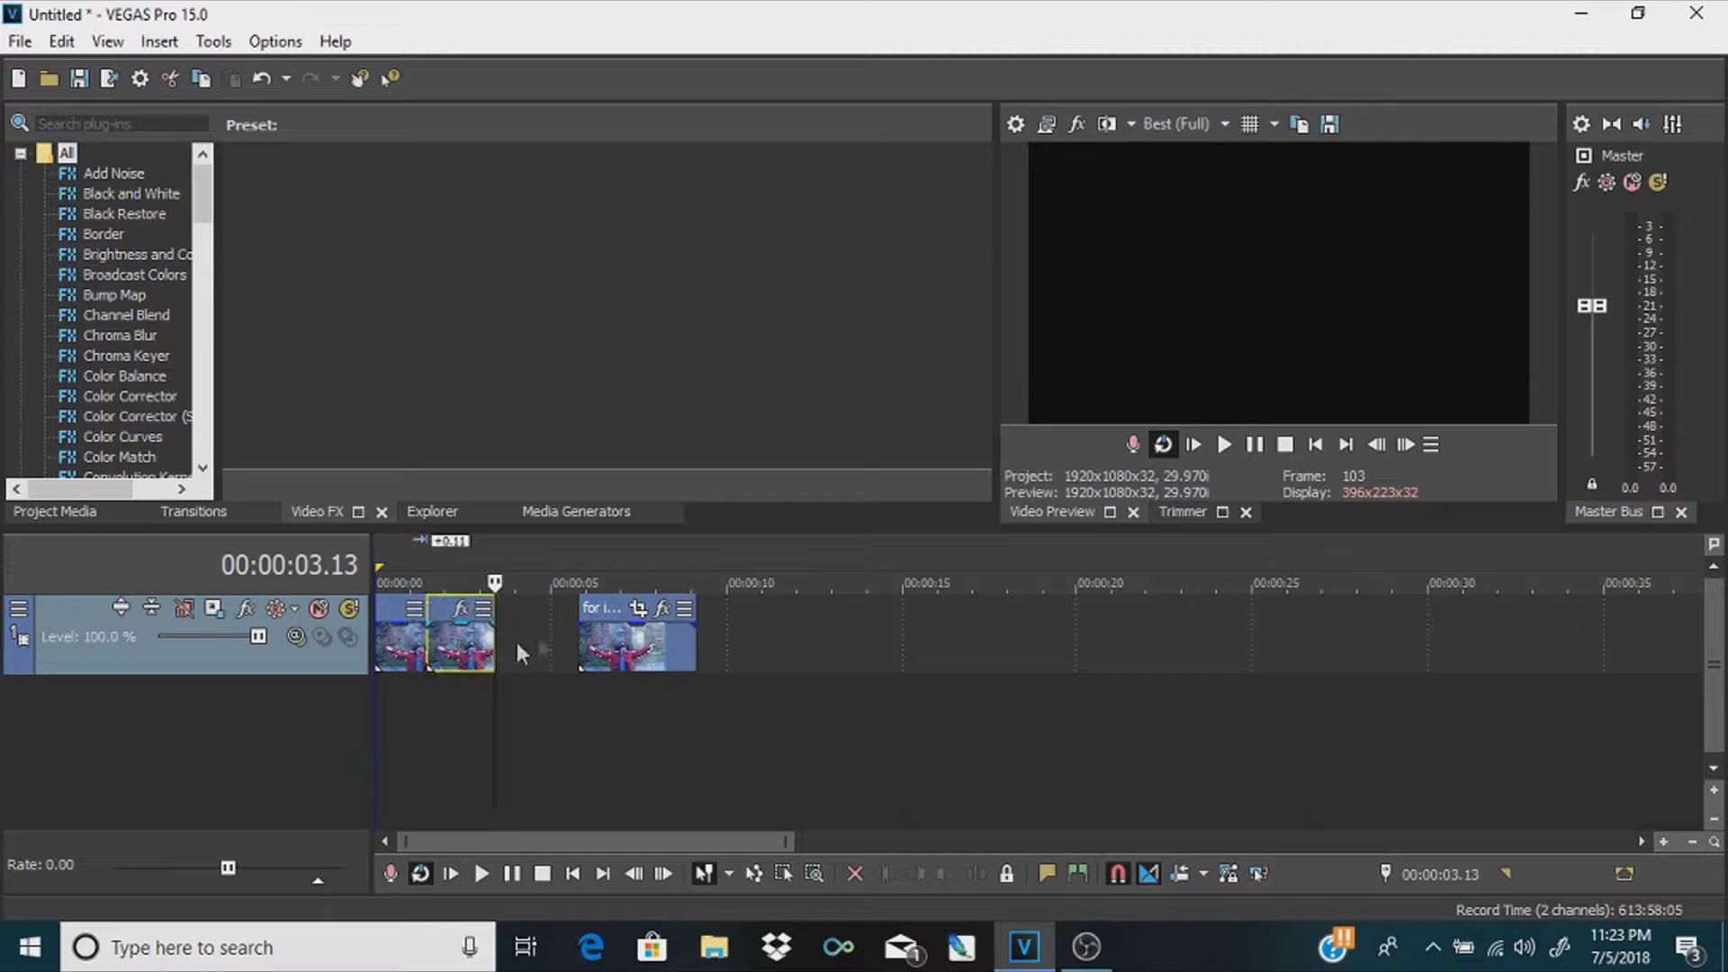
left_click_drag(601, 639, 533, 640)
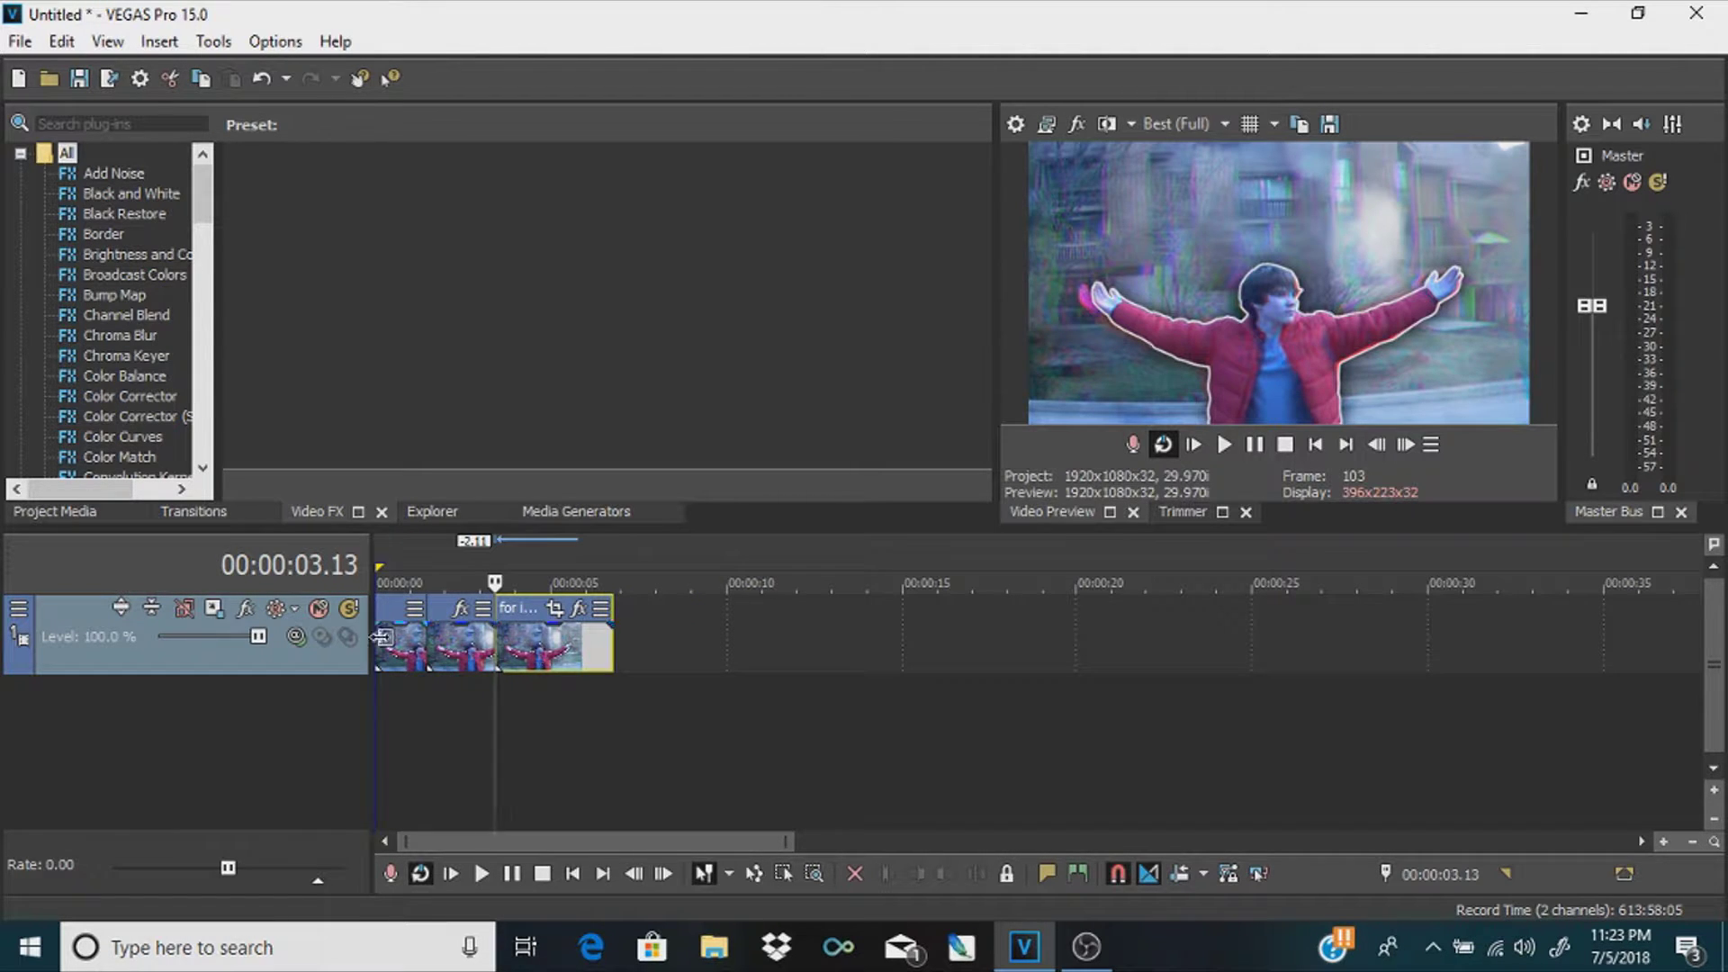
left_click(380, 649)
left_click(507, 650)
mouse_move(567, 650)
left_mouse_down()
mouse_move(585, 648)
mouse_move(564, 653)
left_mouse_up()
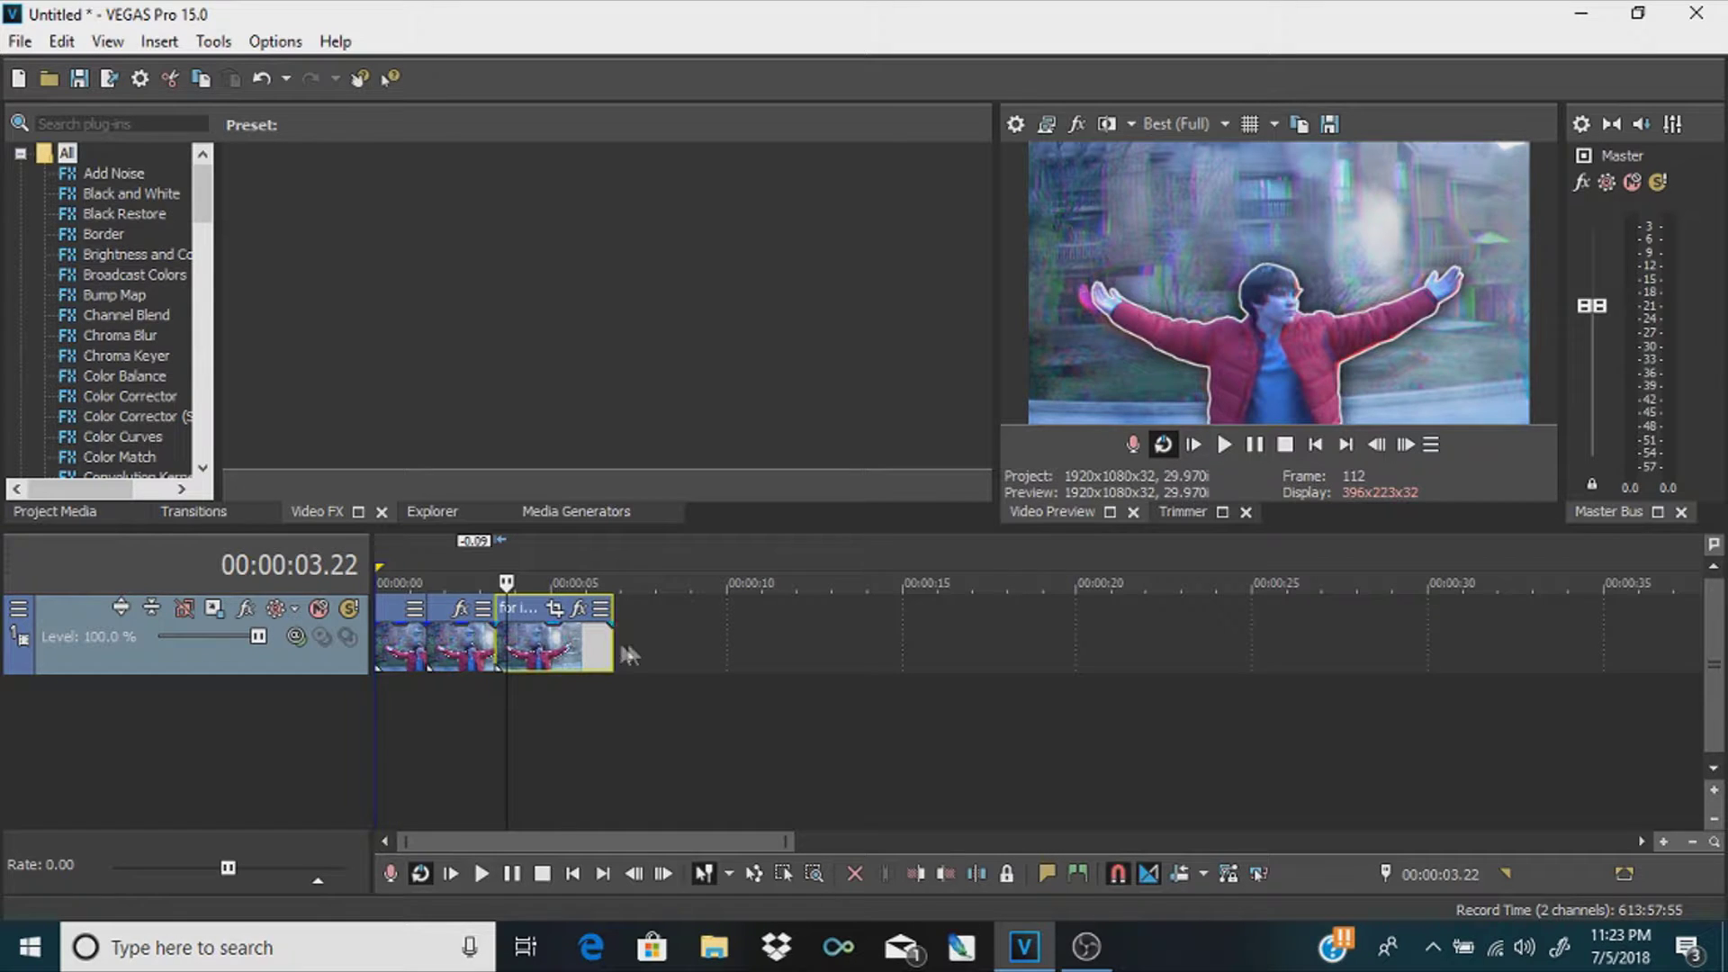
Place the playhead at 00:02:00.00, examine the timeline at single-frame scale, and step the playhead back to 00:01:59.29
left_click_drag(713, 648, 692, 647)
left_click(1010, 621)
scroll(1080, 623, "down", 3)
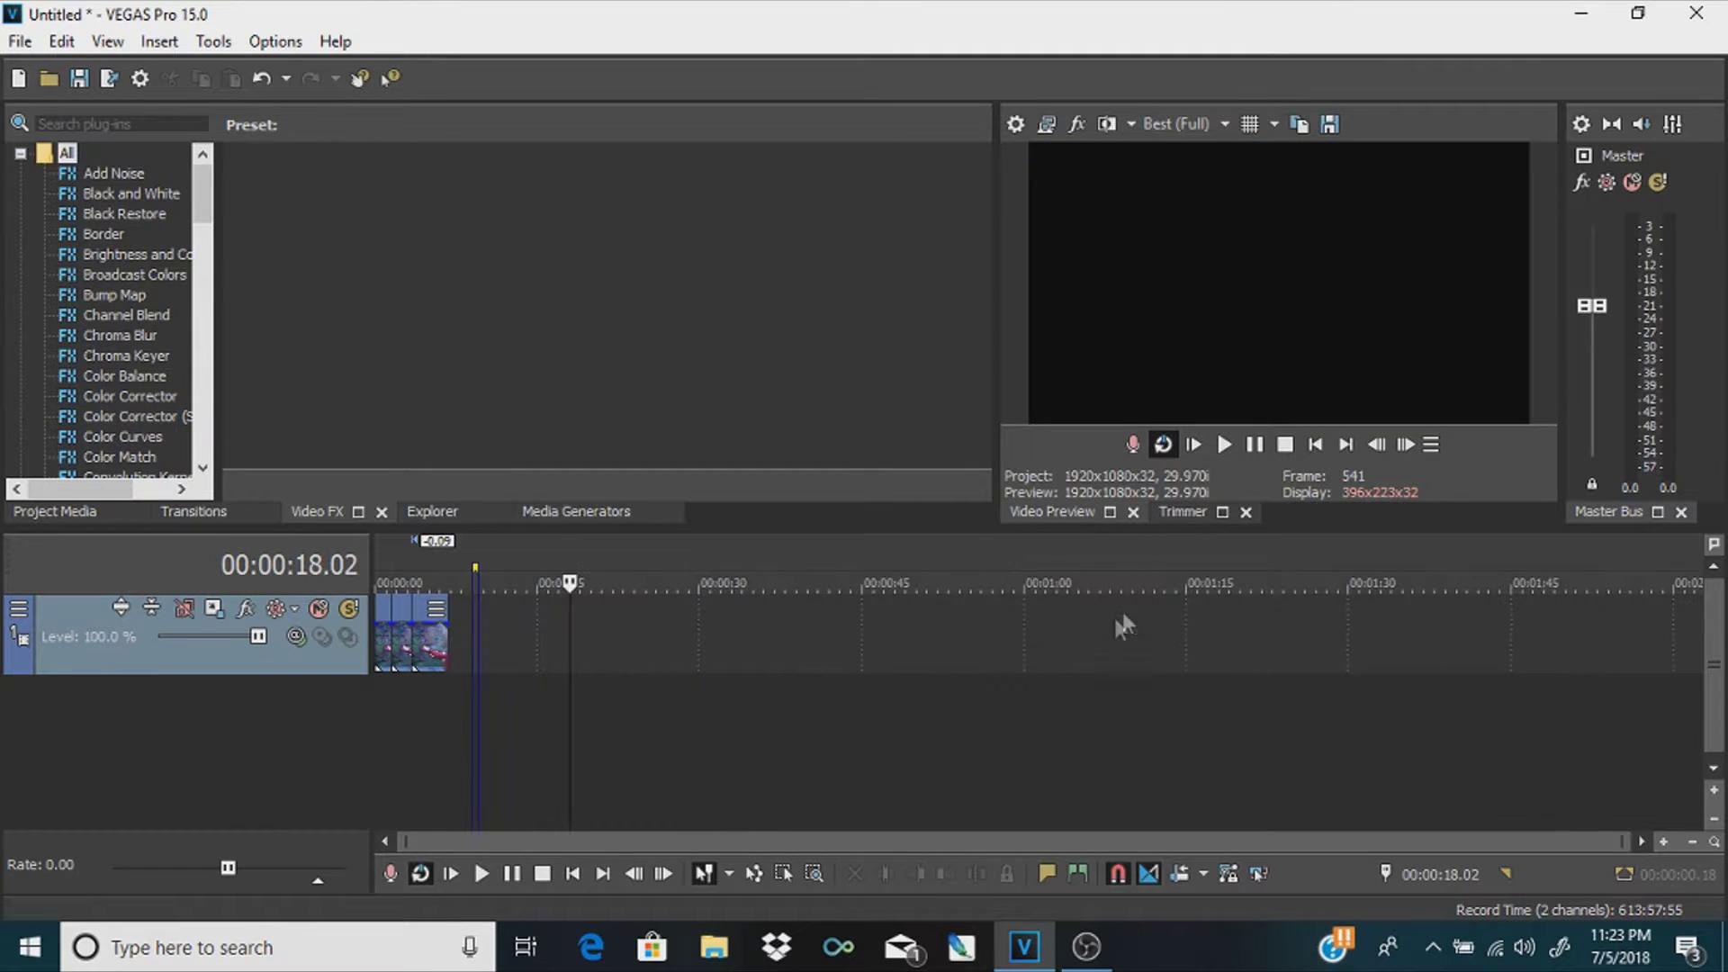
left_click(1678, 638)
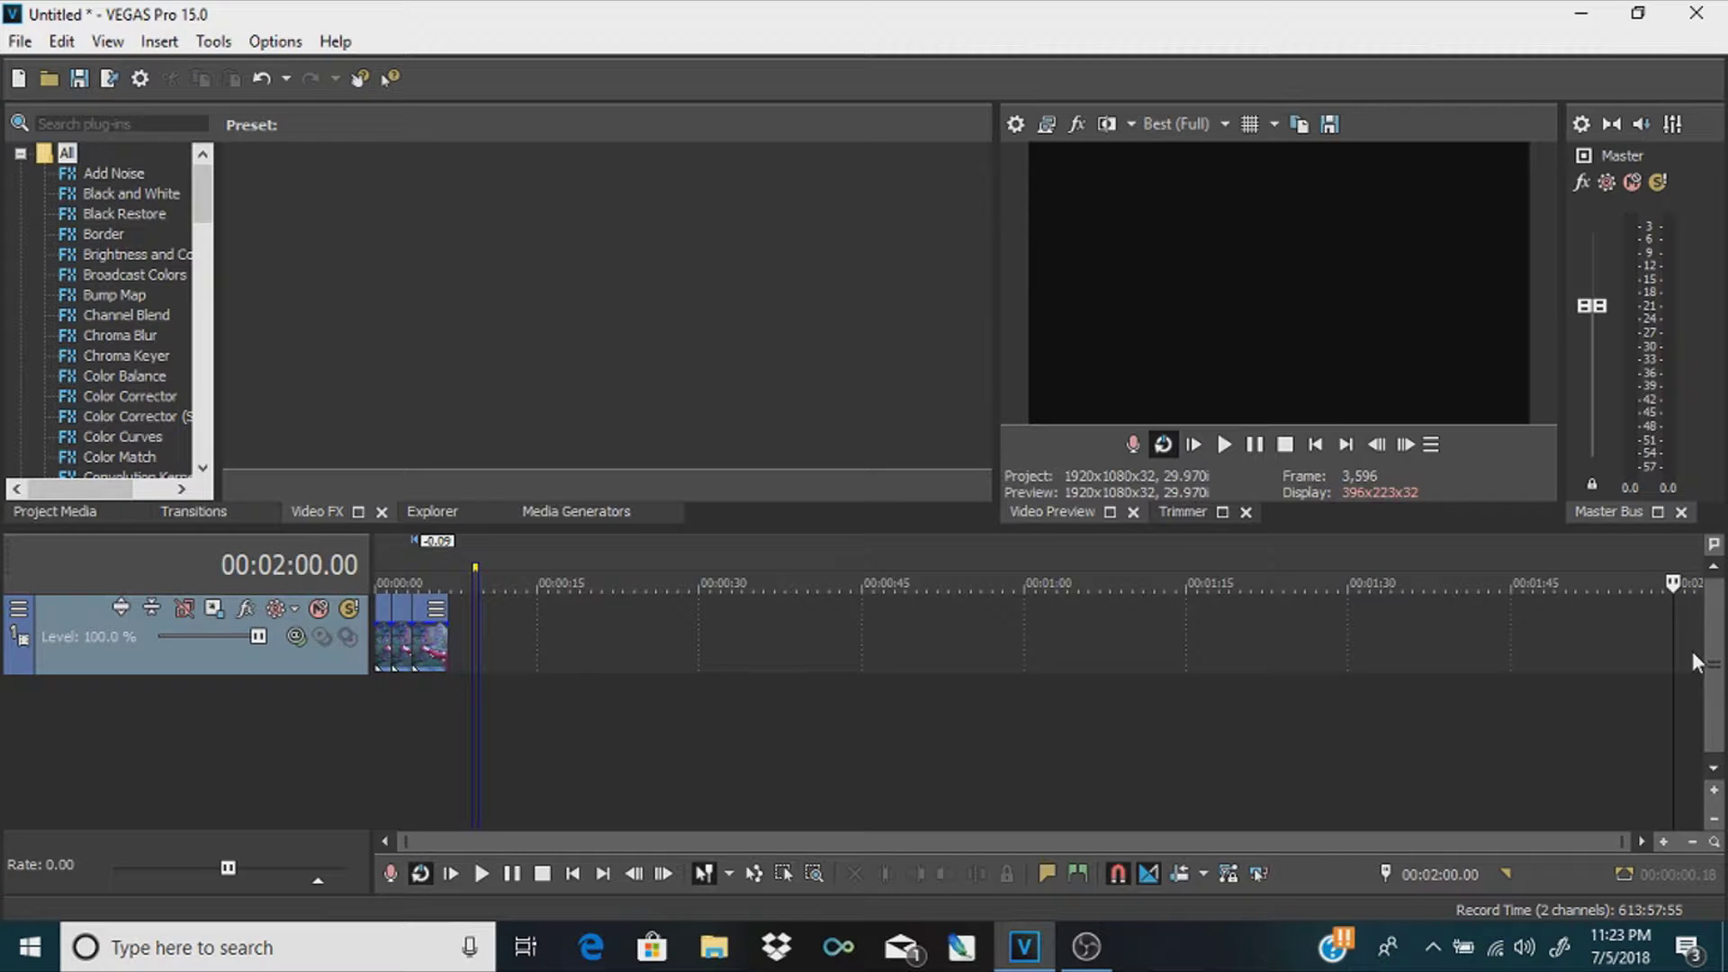
scroll(1521, 664, "up", 10)
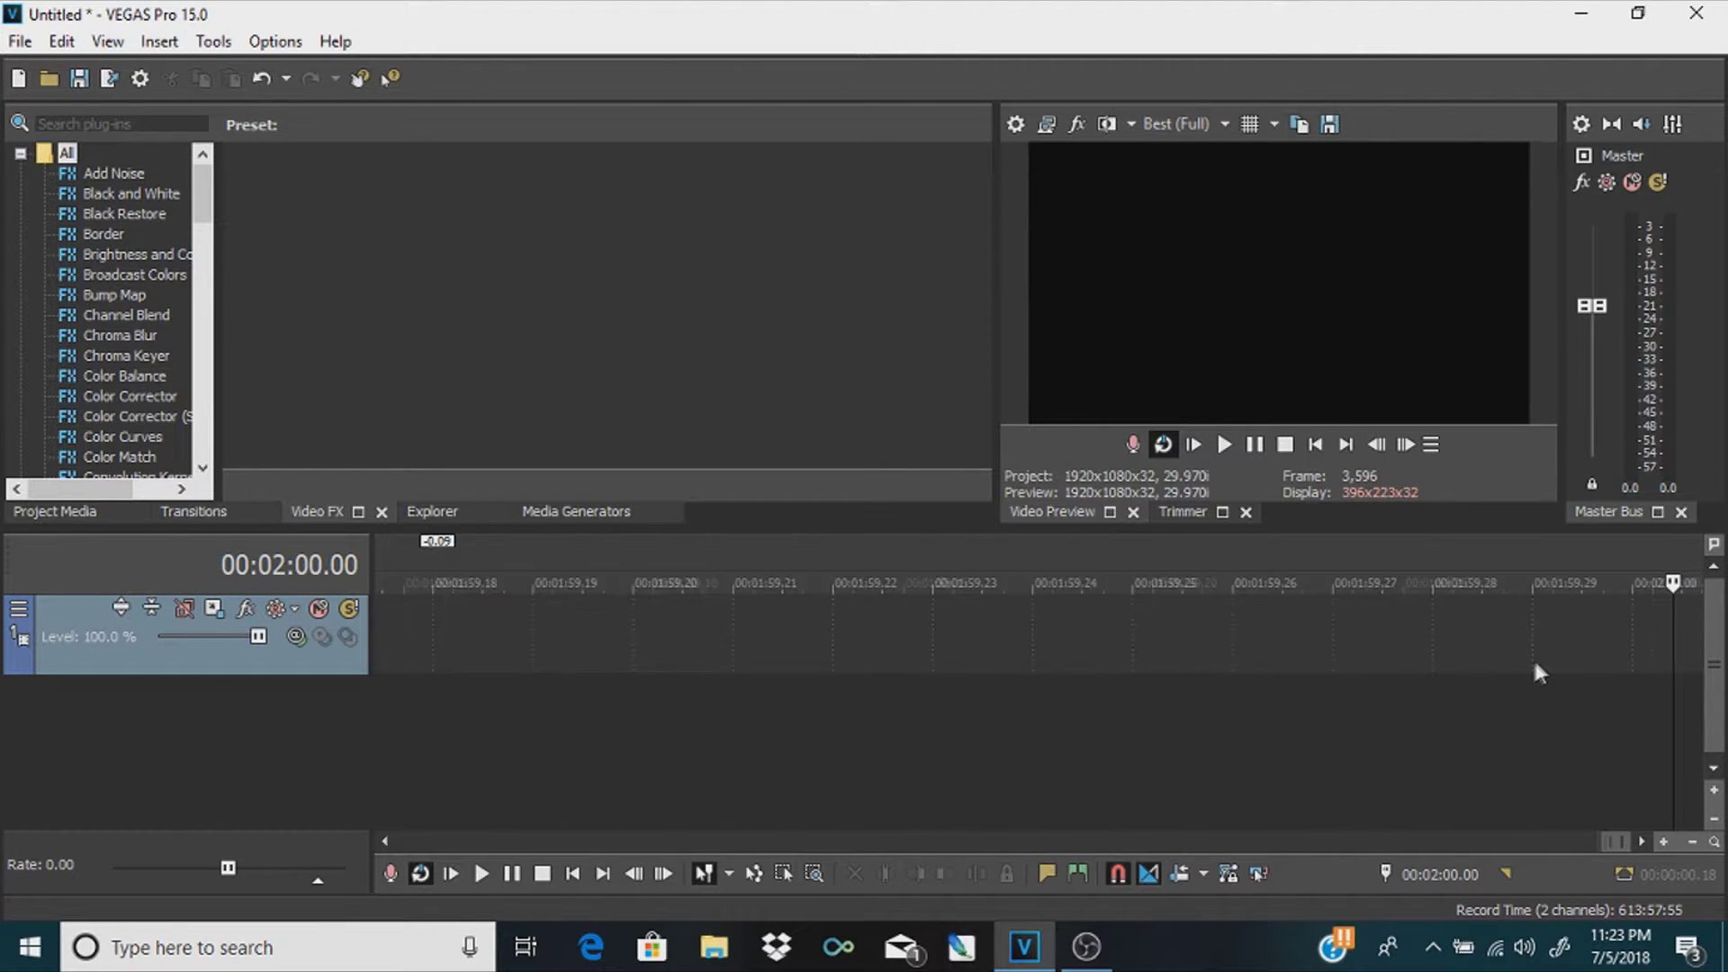
scroll(1537, 673, "up", 1)
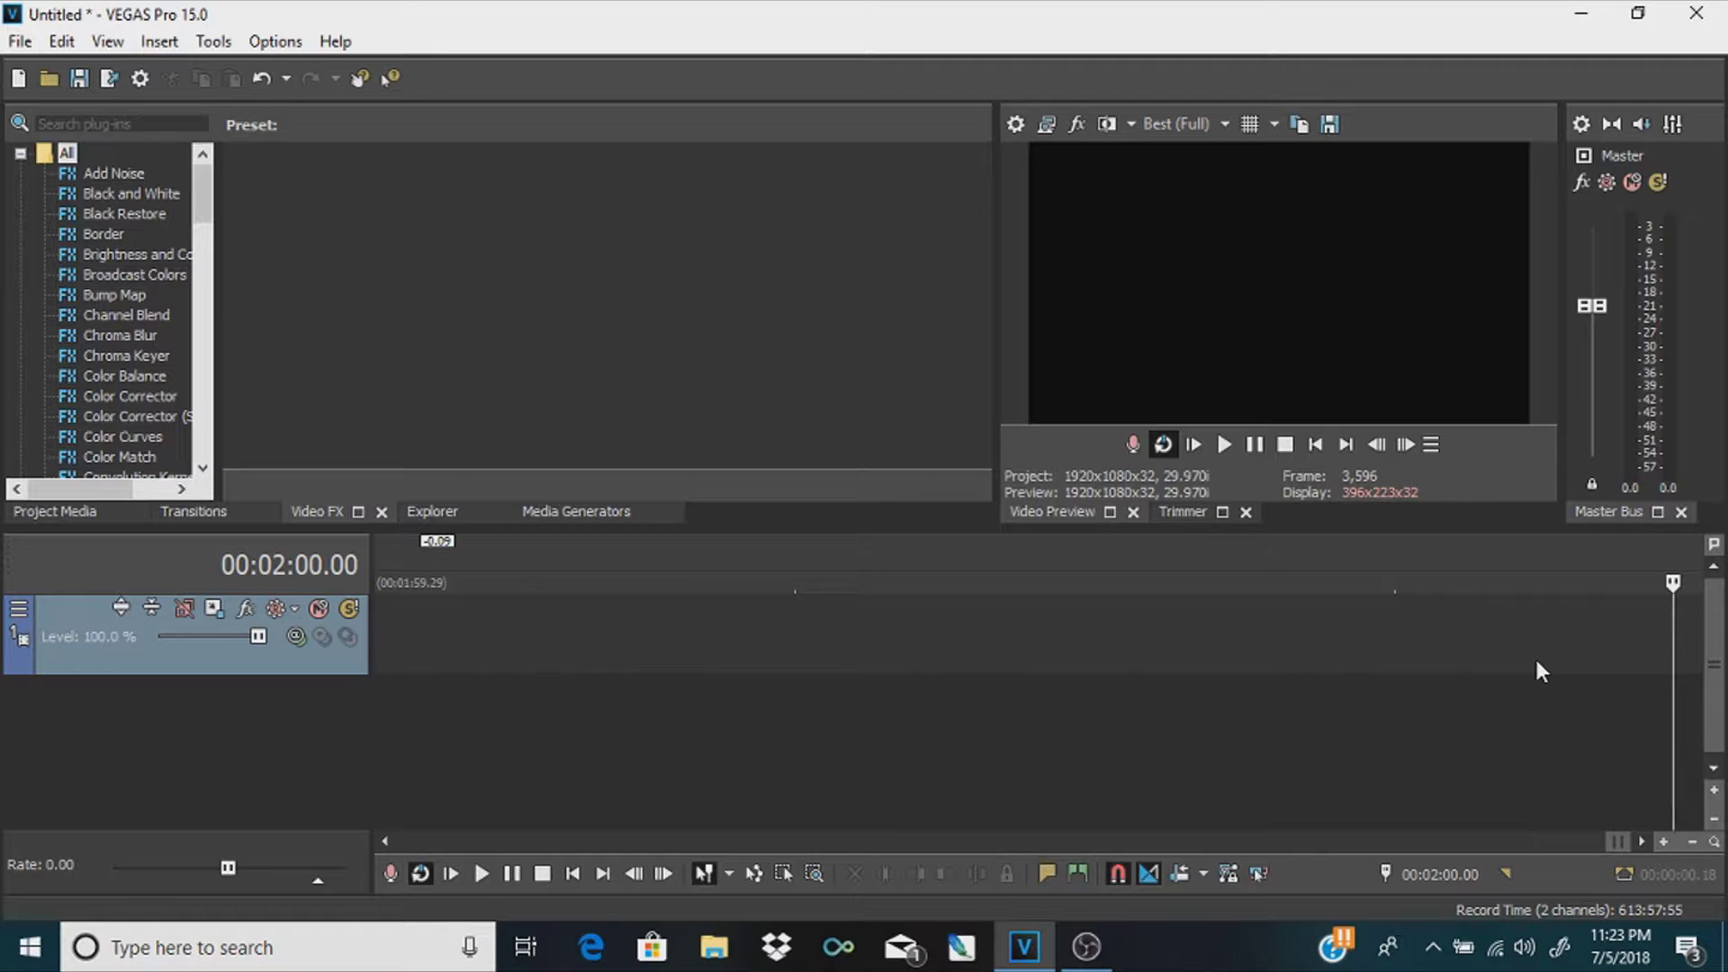
scroll(1530, 666, "up", 1)
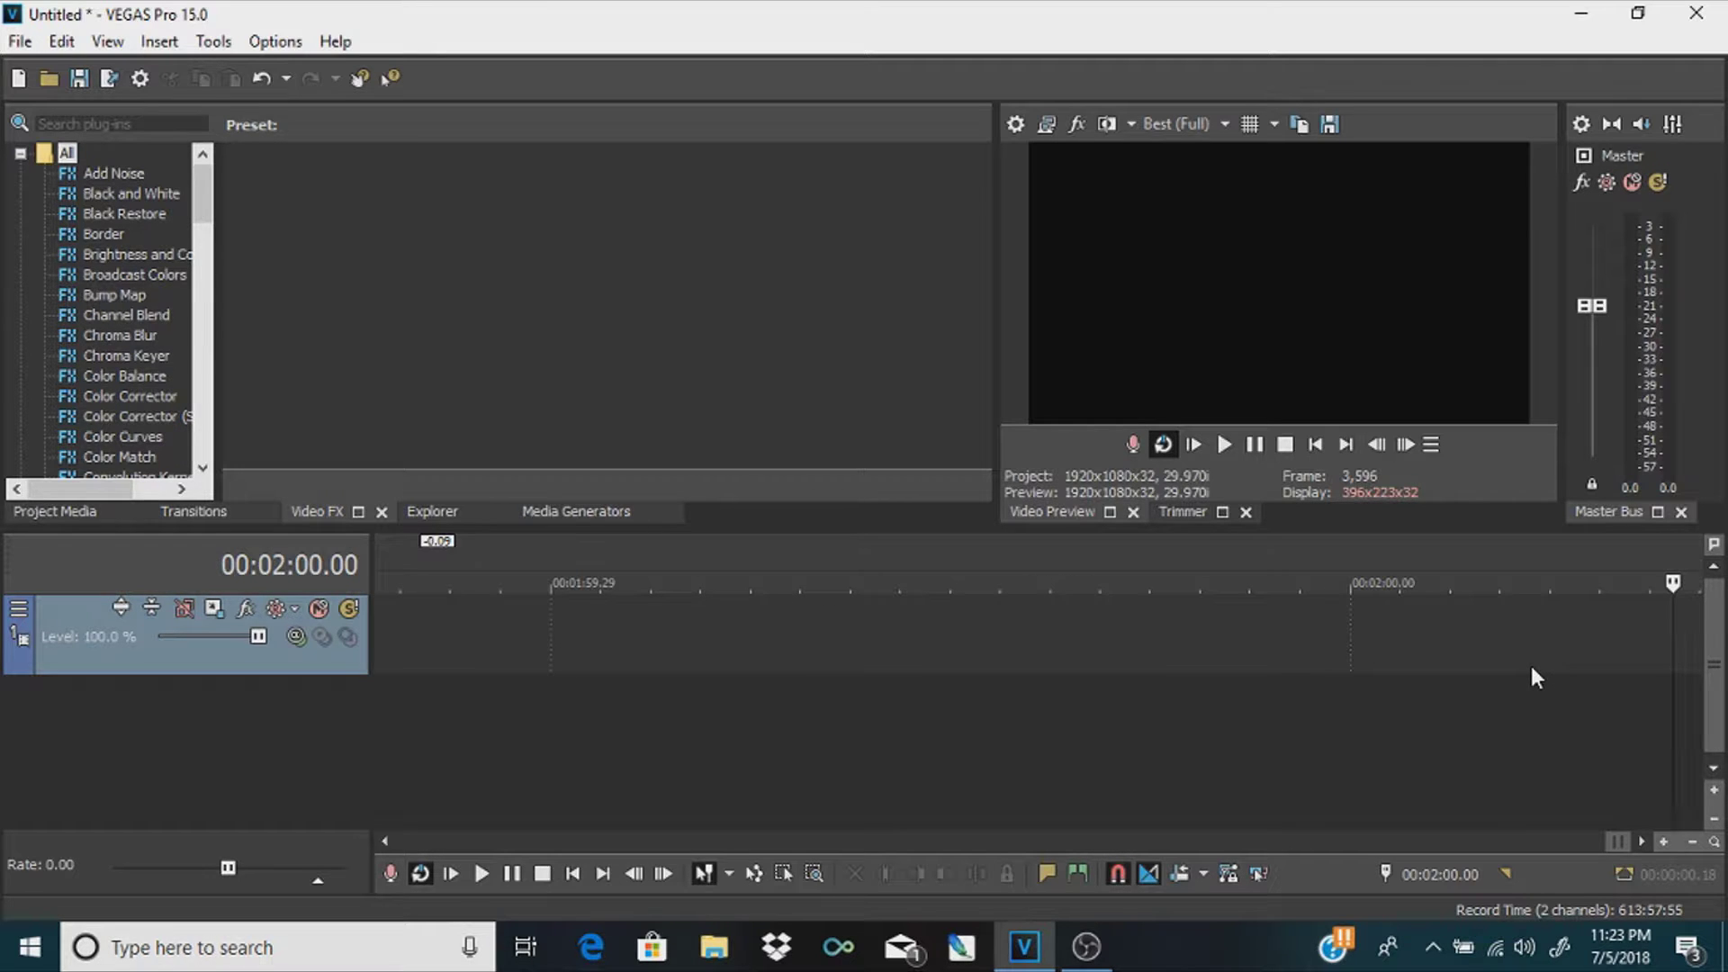
left_click_drag(1672, 583, 1417, 571)
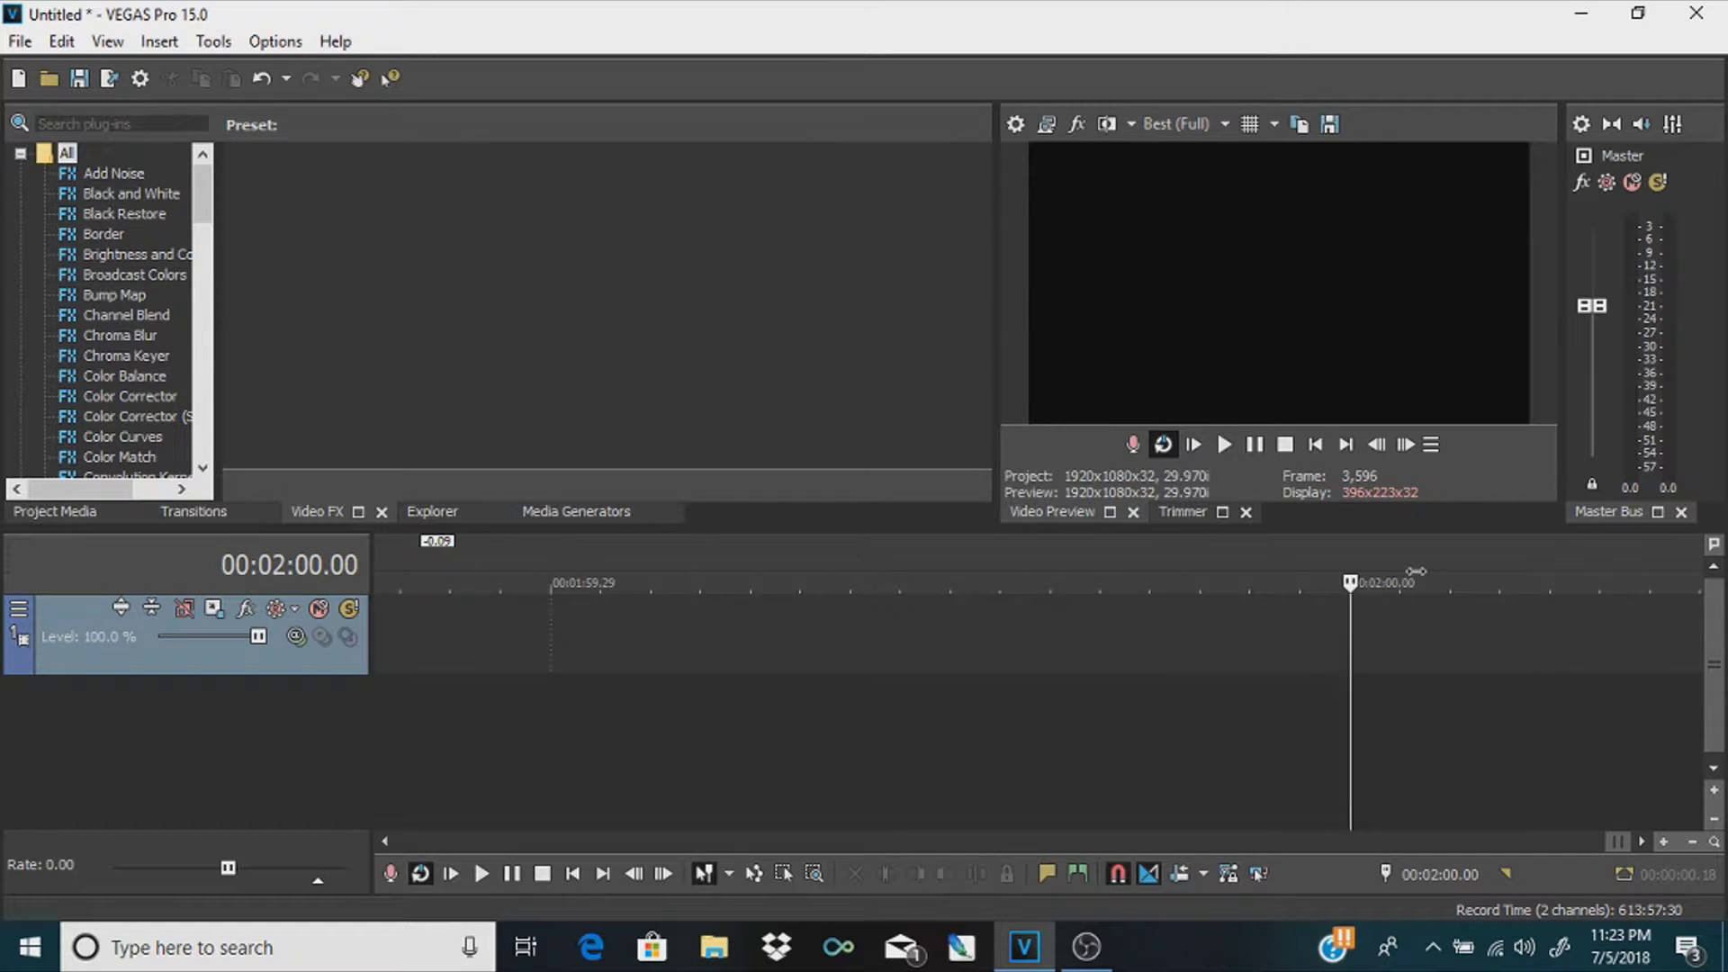
left_click(451, 553)
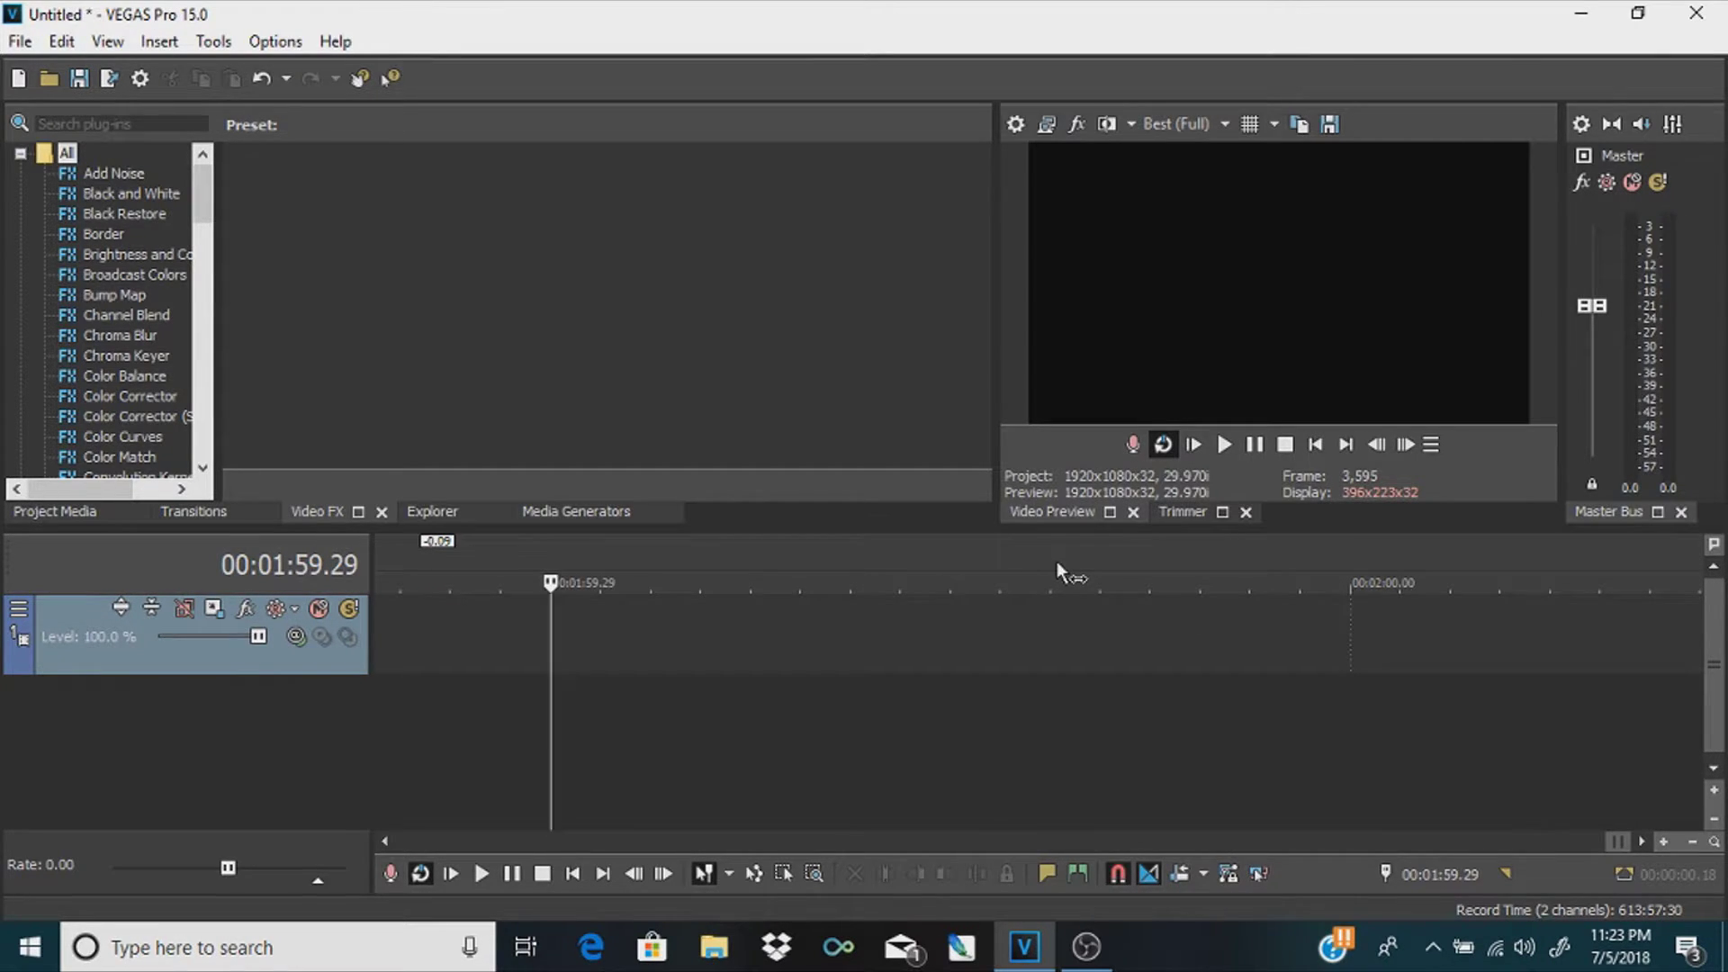
Return the playhead to the project start and play through the three clip pieces, pausing past their end
key("ctrl+Home")
scroll(750, 652, "down", 15)
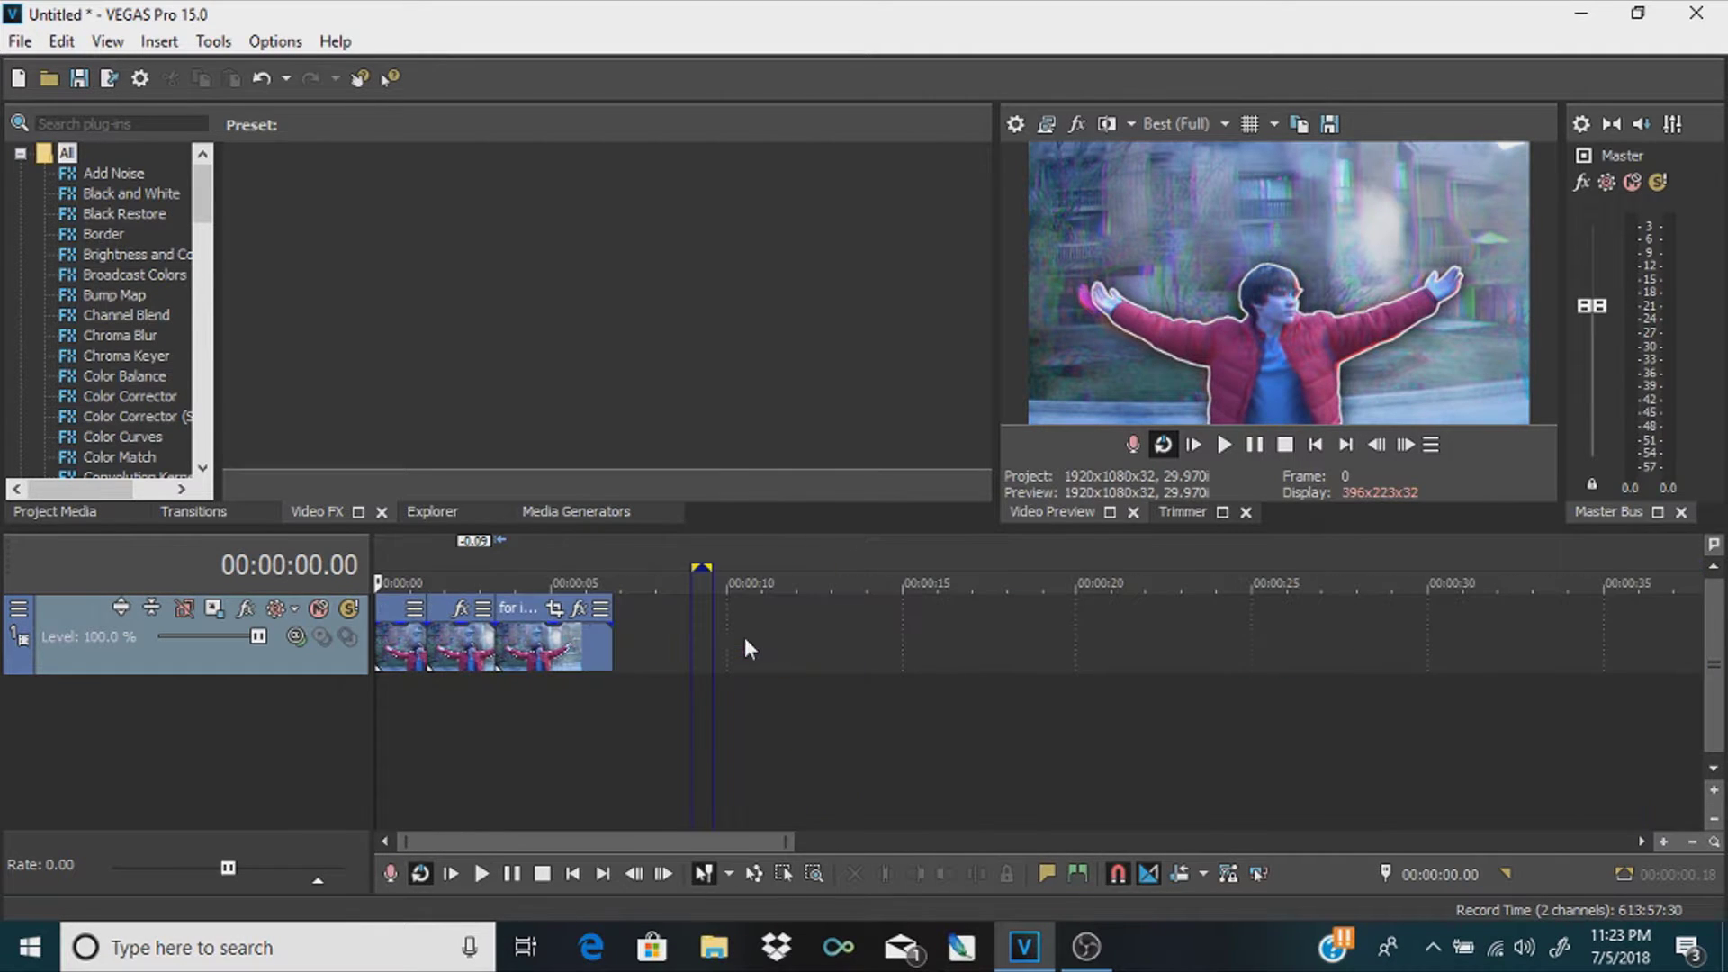
left_click(1260, 443)
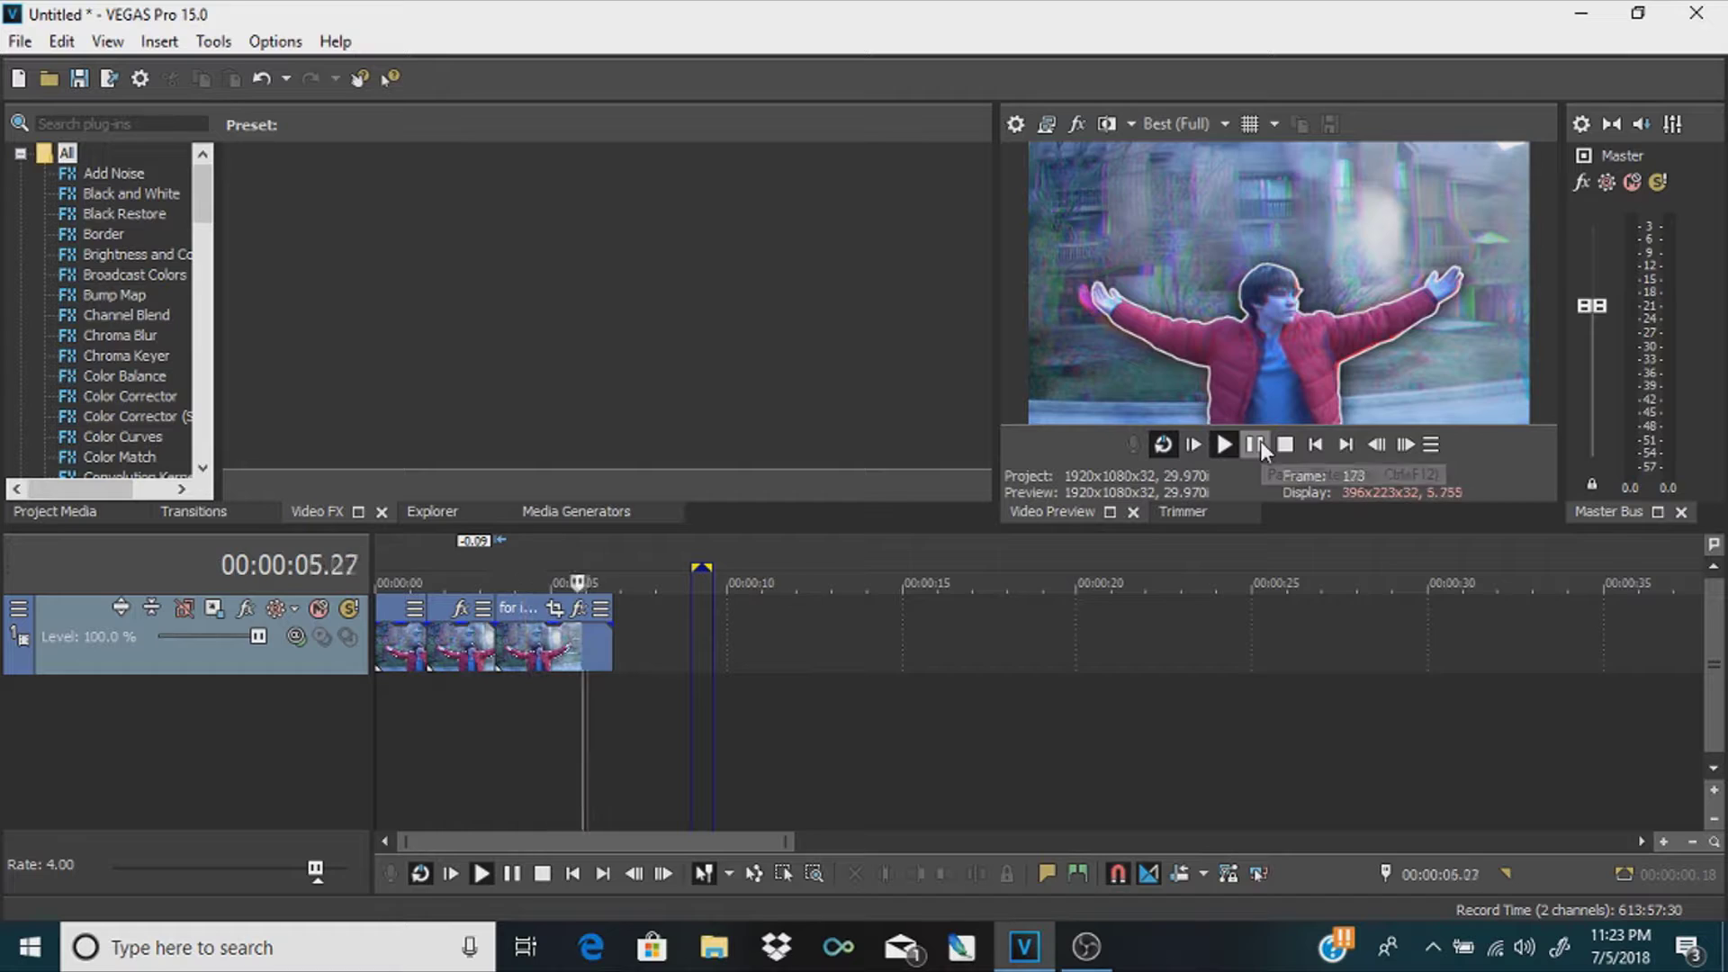
left_click(1257, 445)
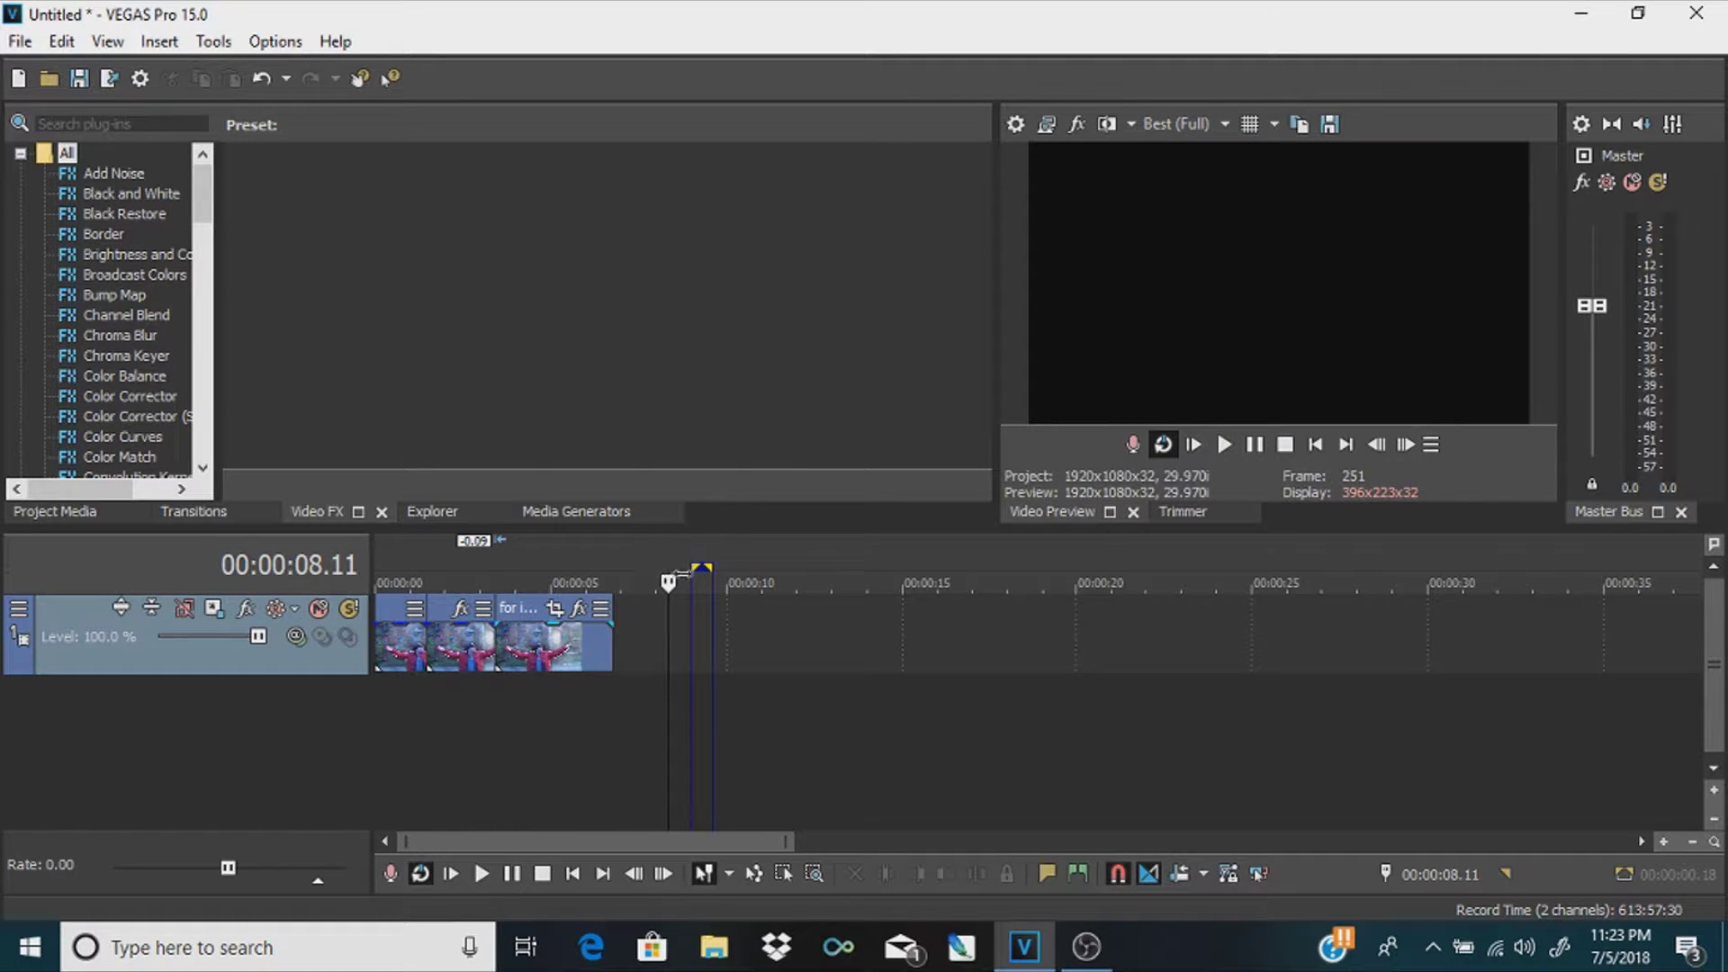
Collapse the loop region to the timeline's start and insert a marker at 00:00:20.03
left_click_drag(706, 568, 220, 558)
left_click(819, 661)
left_click(1080, 652)
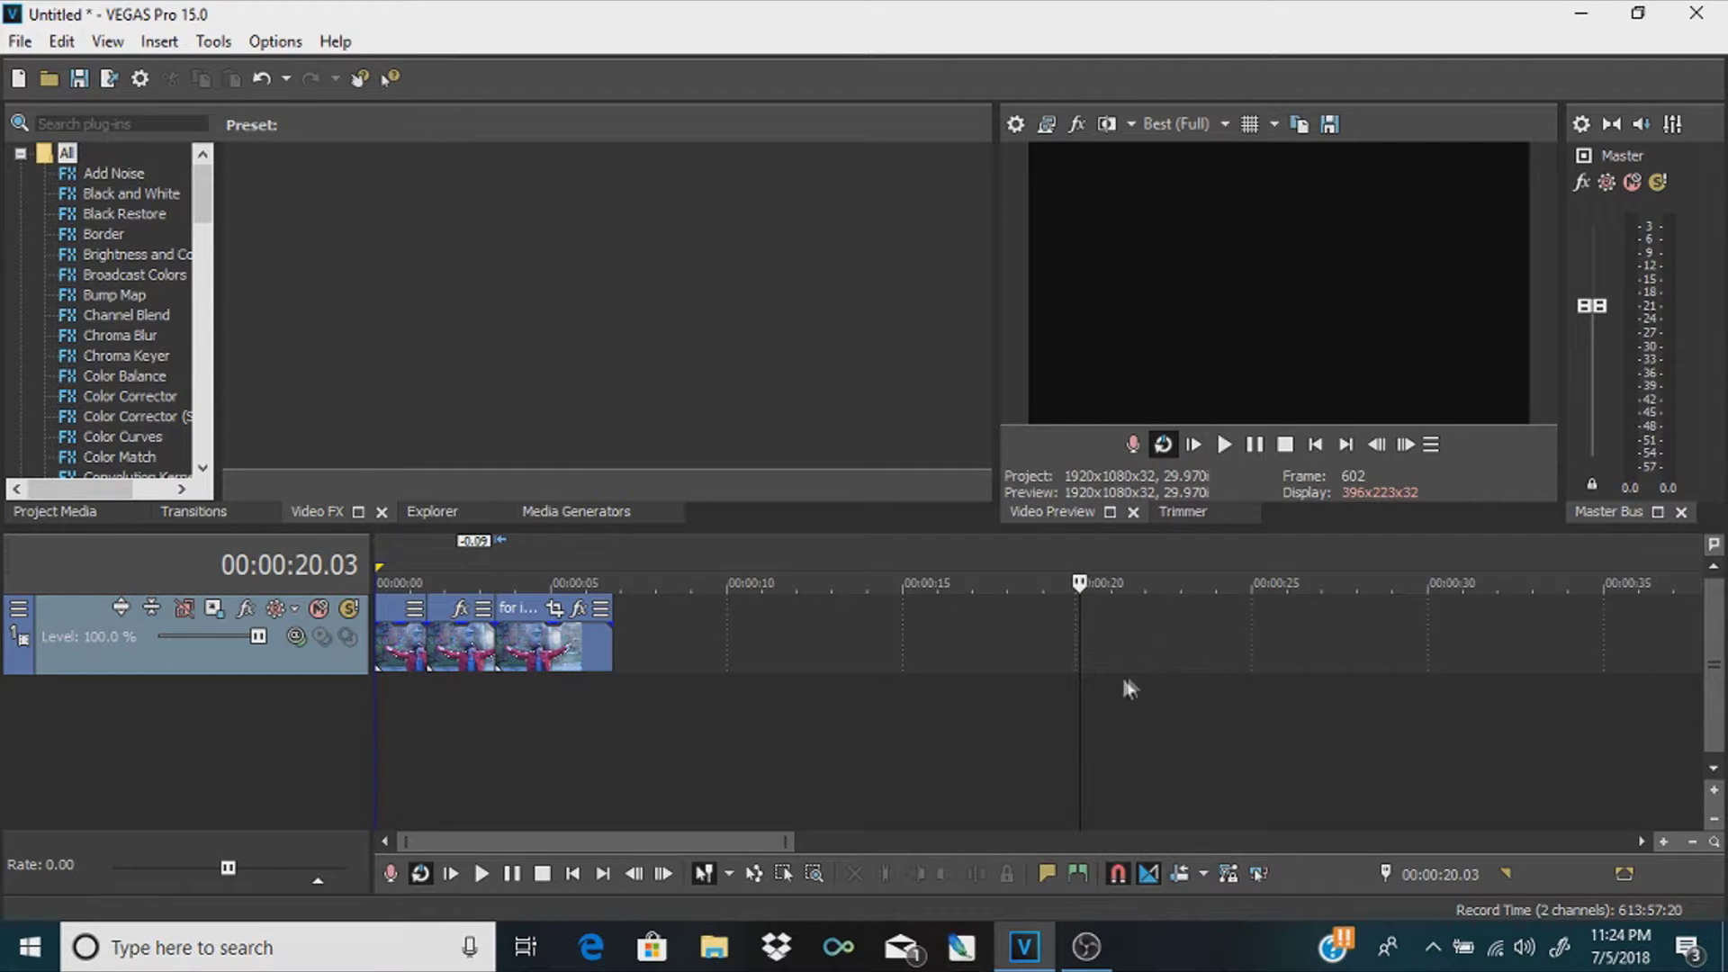
scroll(1110, 653, "down", 6)
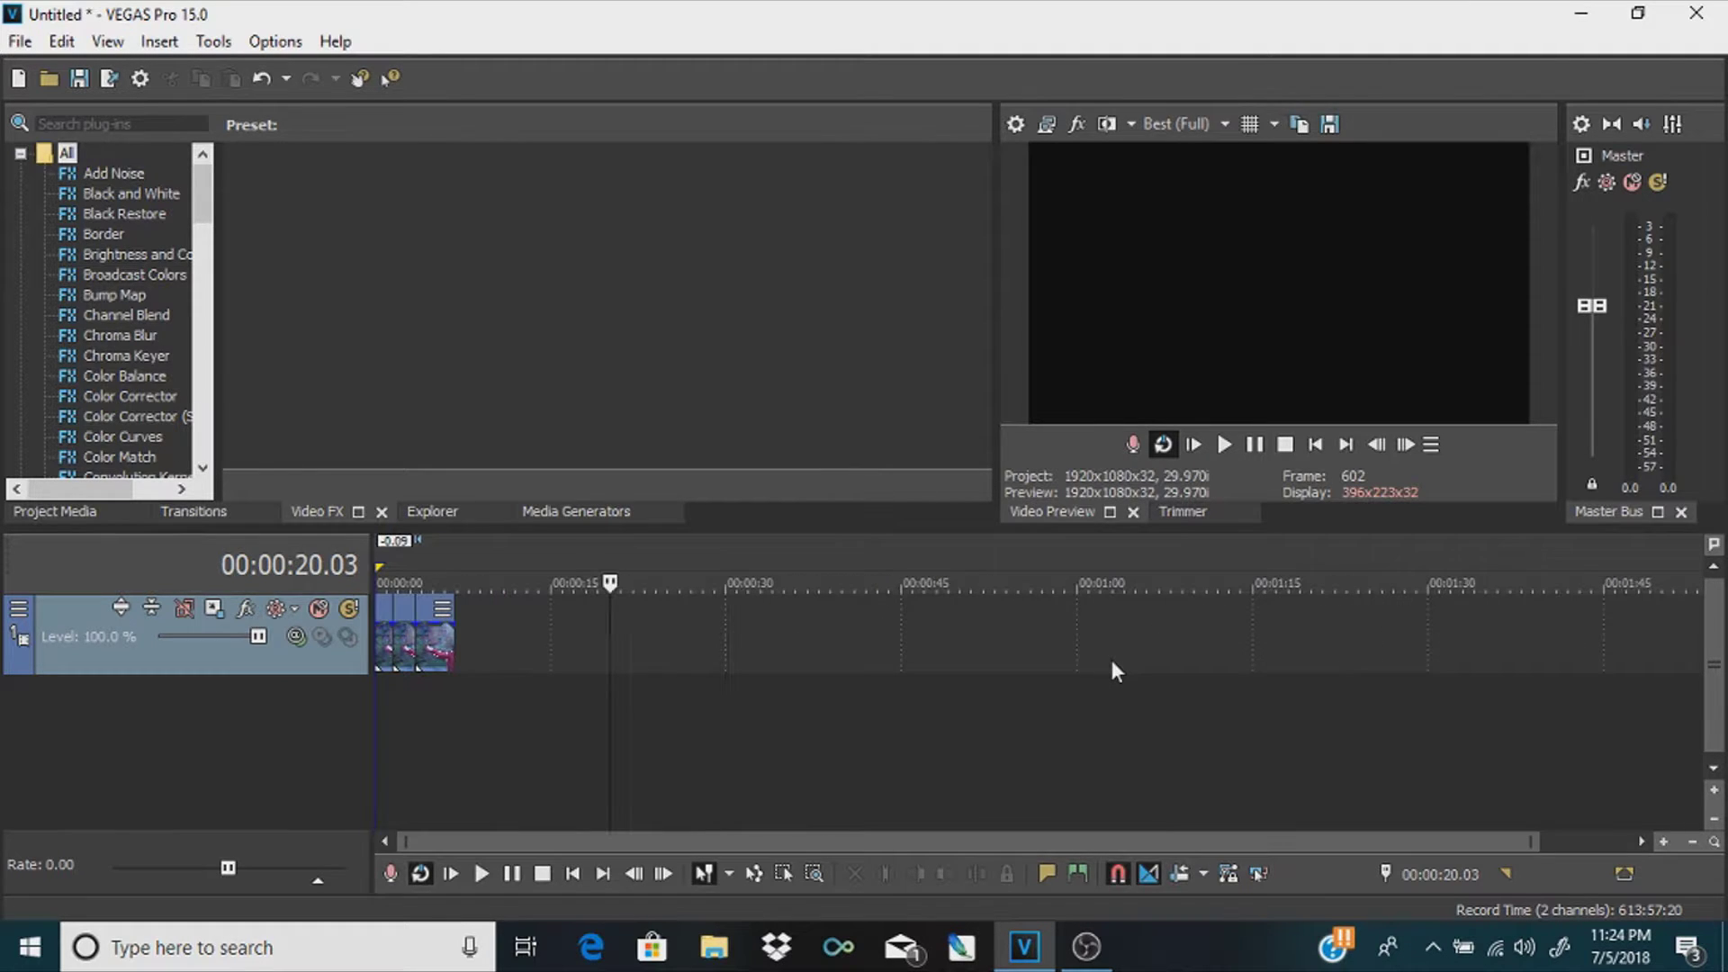
scroll(1111, 660, "down", 1)
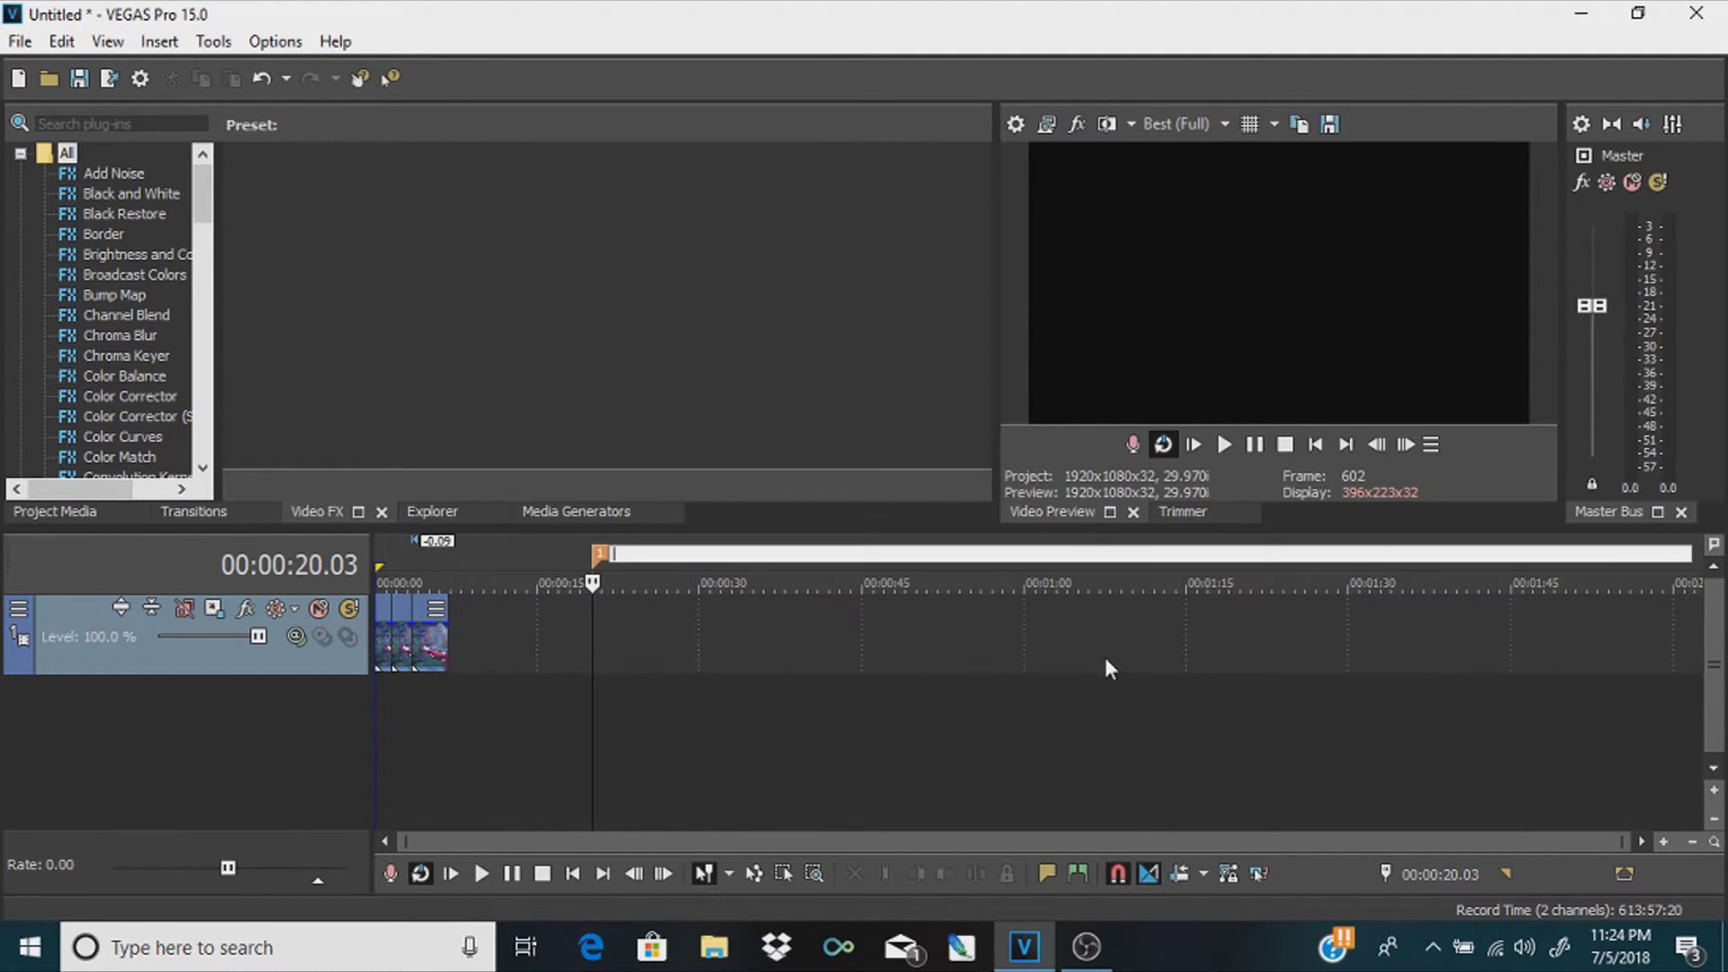
scroll(736, 634, "up", 7)
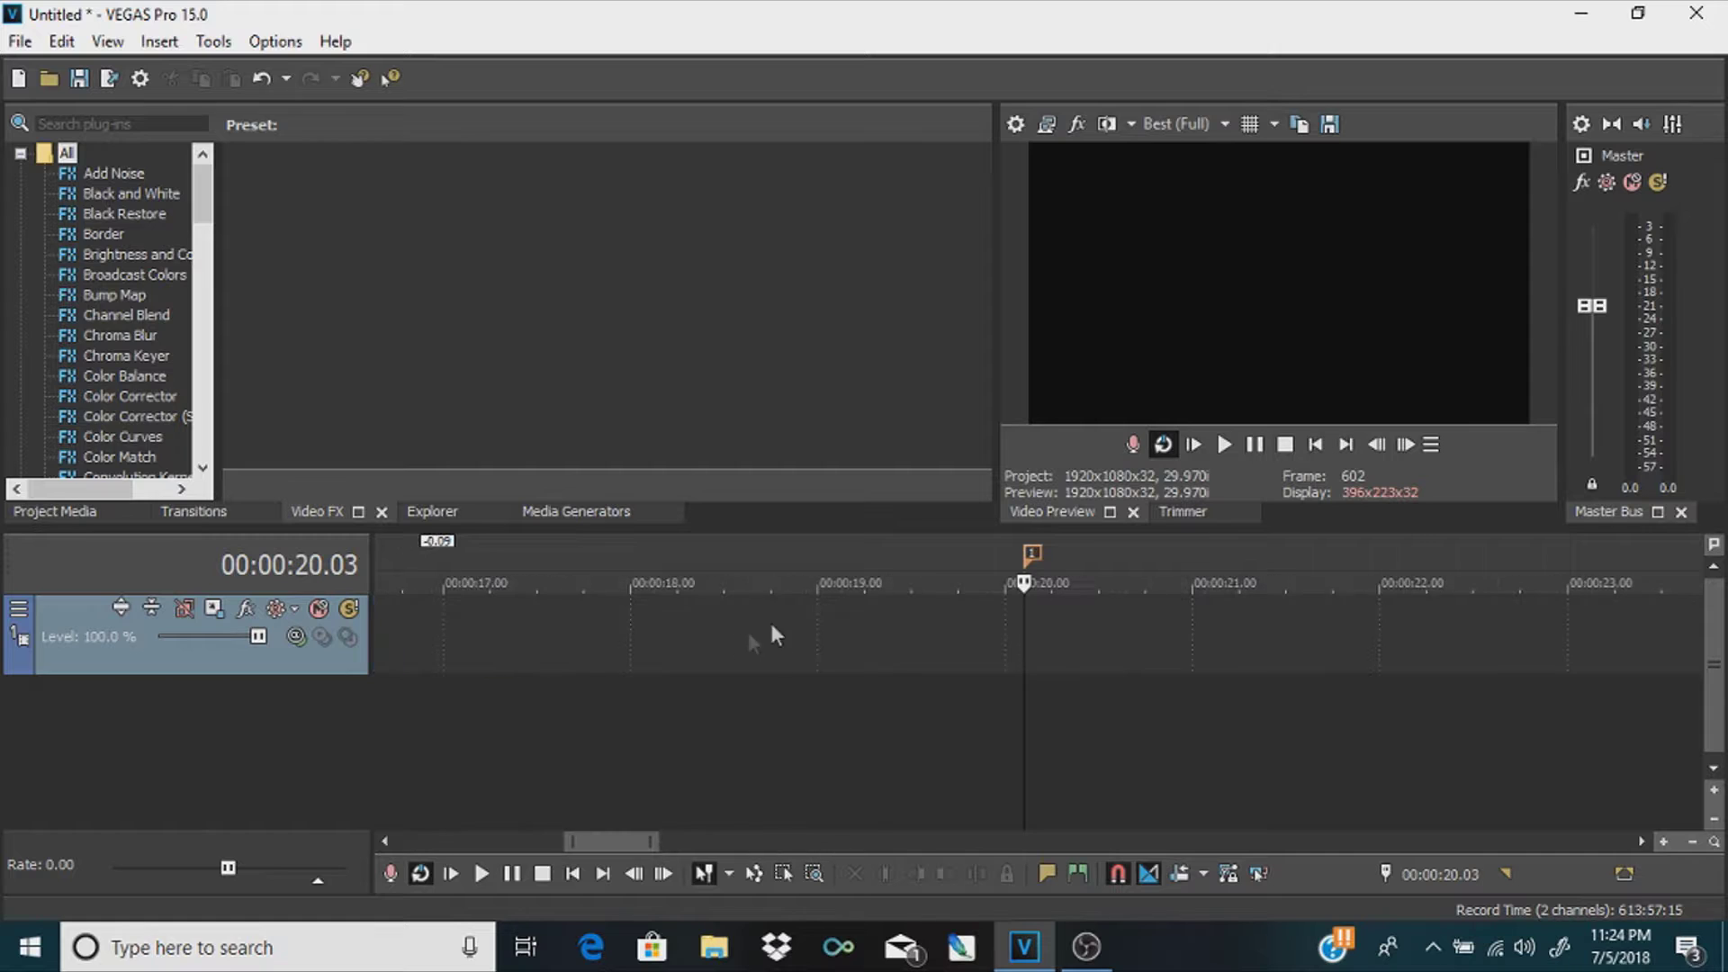
Rename the marker at 00:00:20.03 to "dskhhwvaf"
scroll(1077, 619, "down", 6)
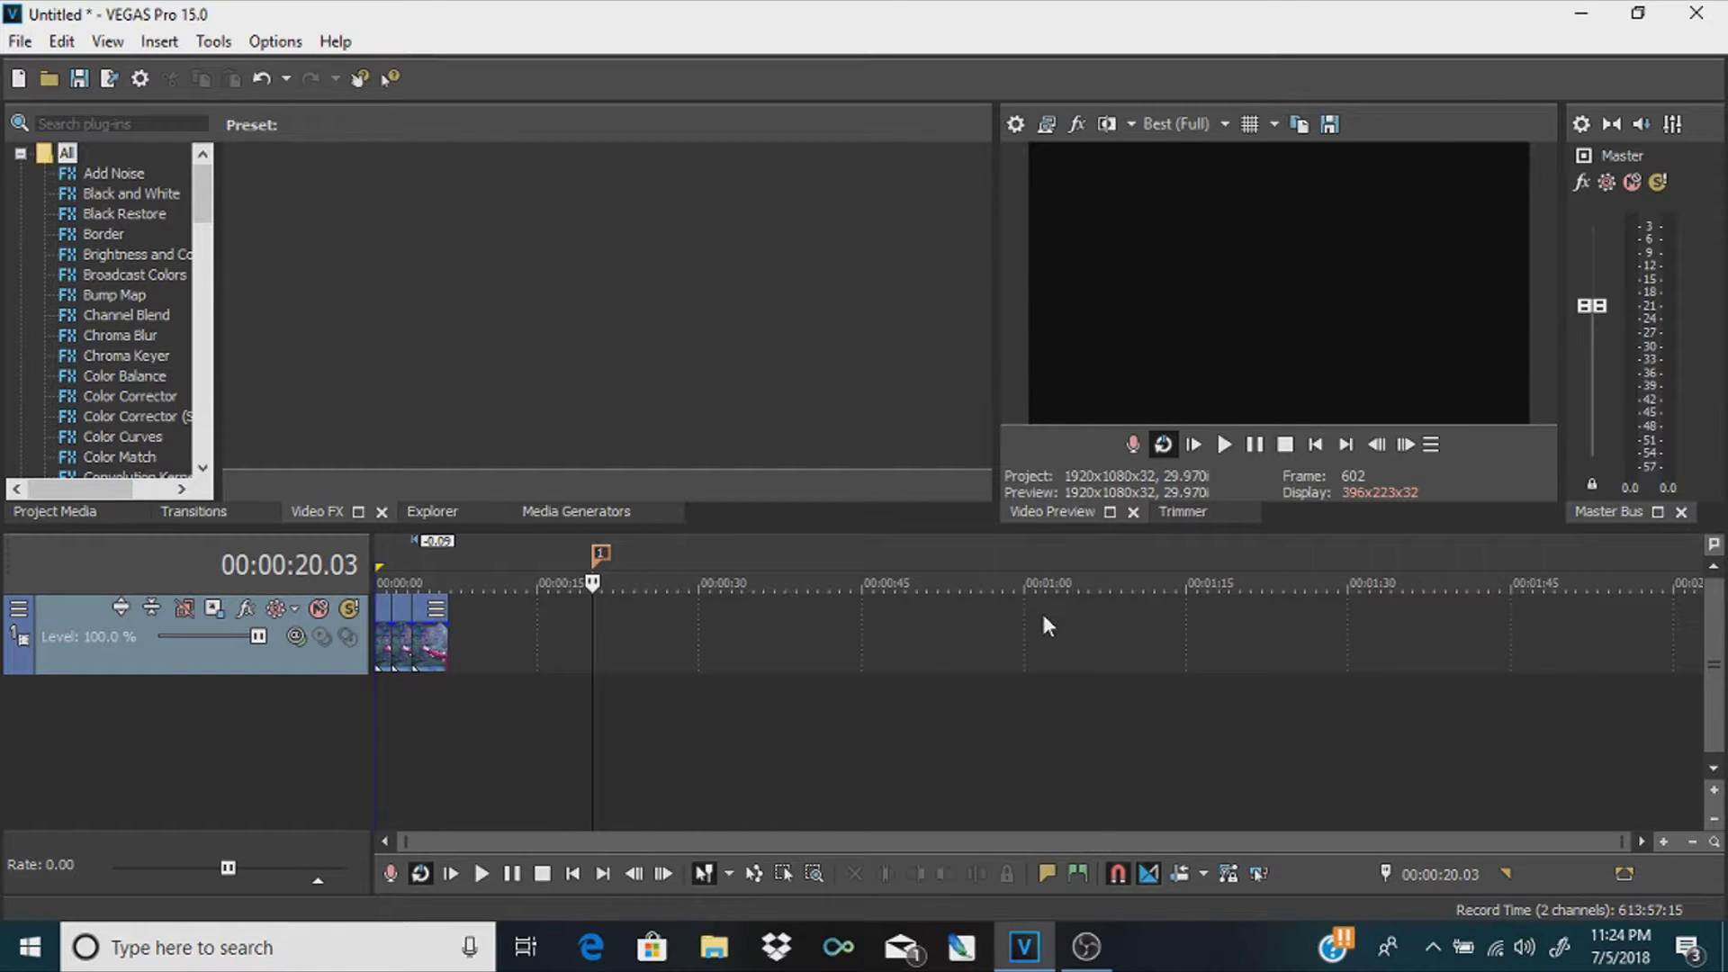
right_click(602, 551)
left_click(699, 600)
type("dskhhwvaf")
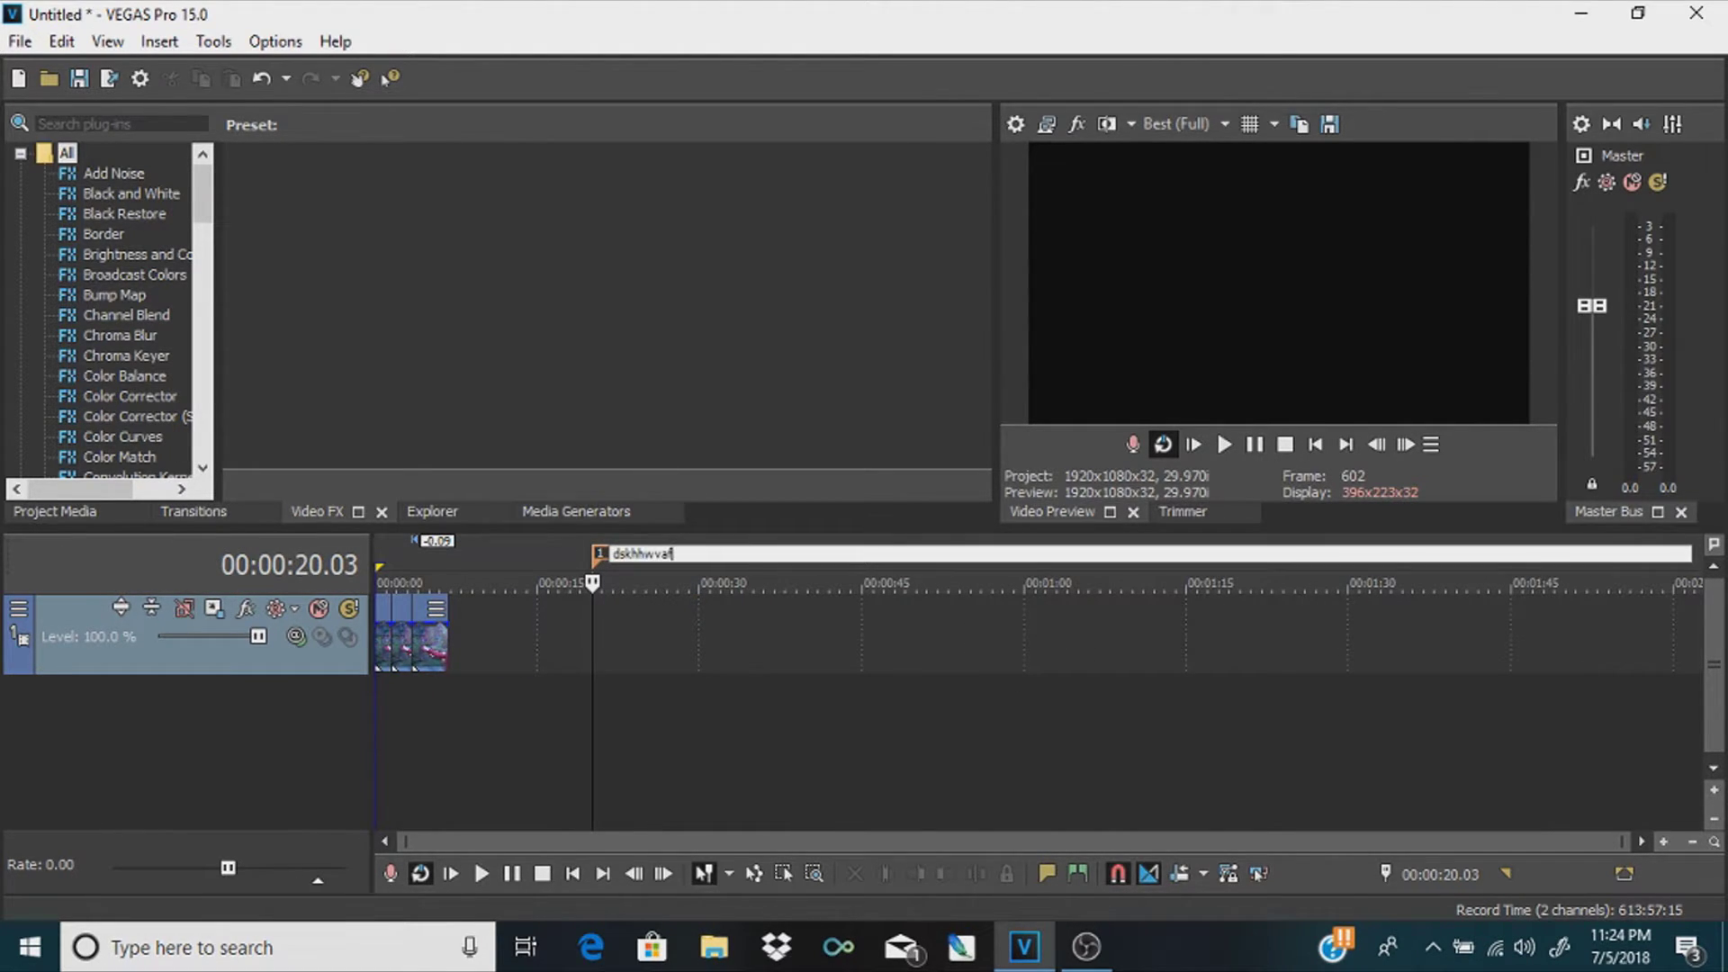
key("Return")
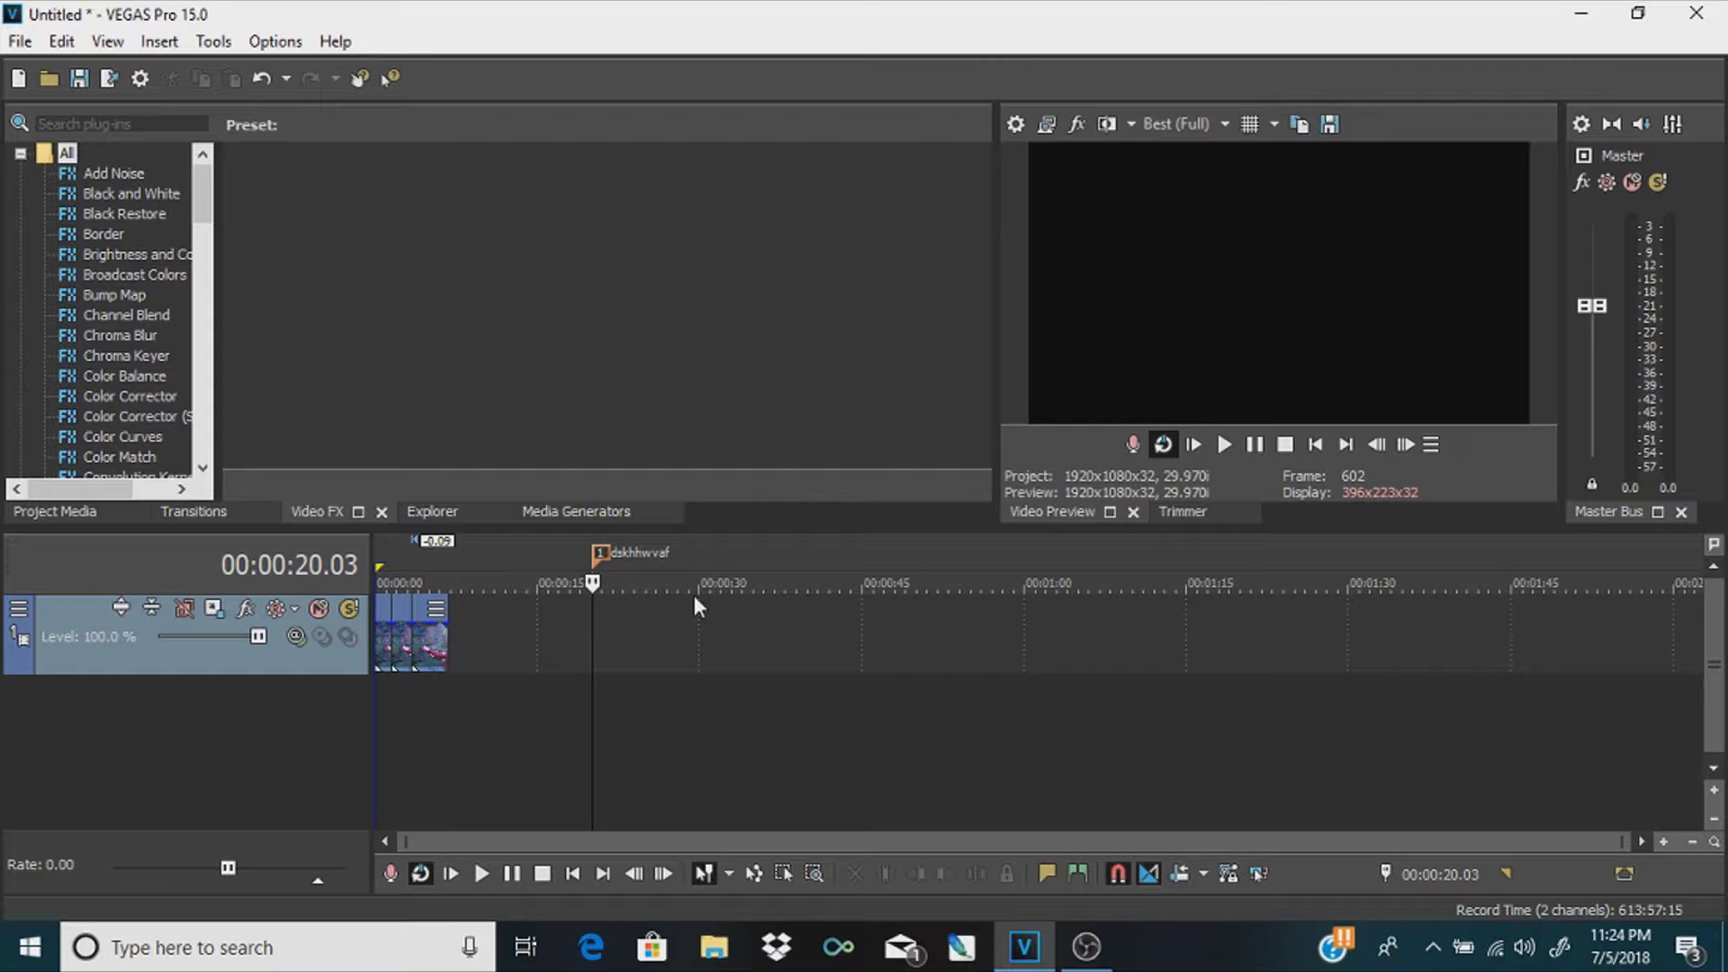
Delete the marker at 00:00:20.03 and select the last of the three clip pieces
right_click(601, 554)
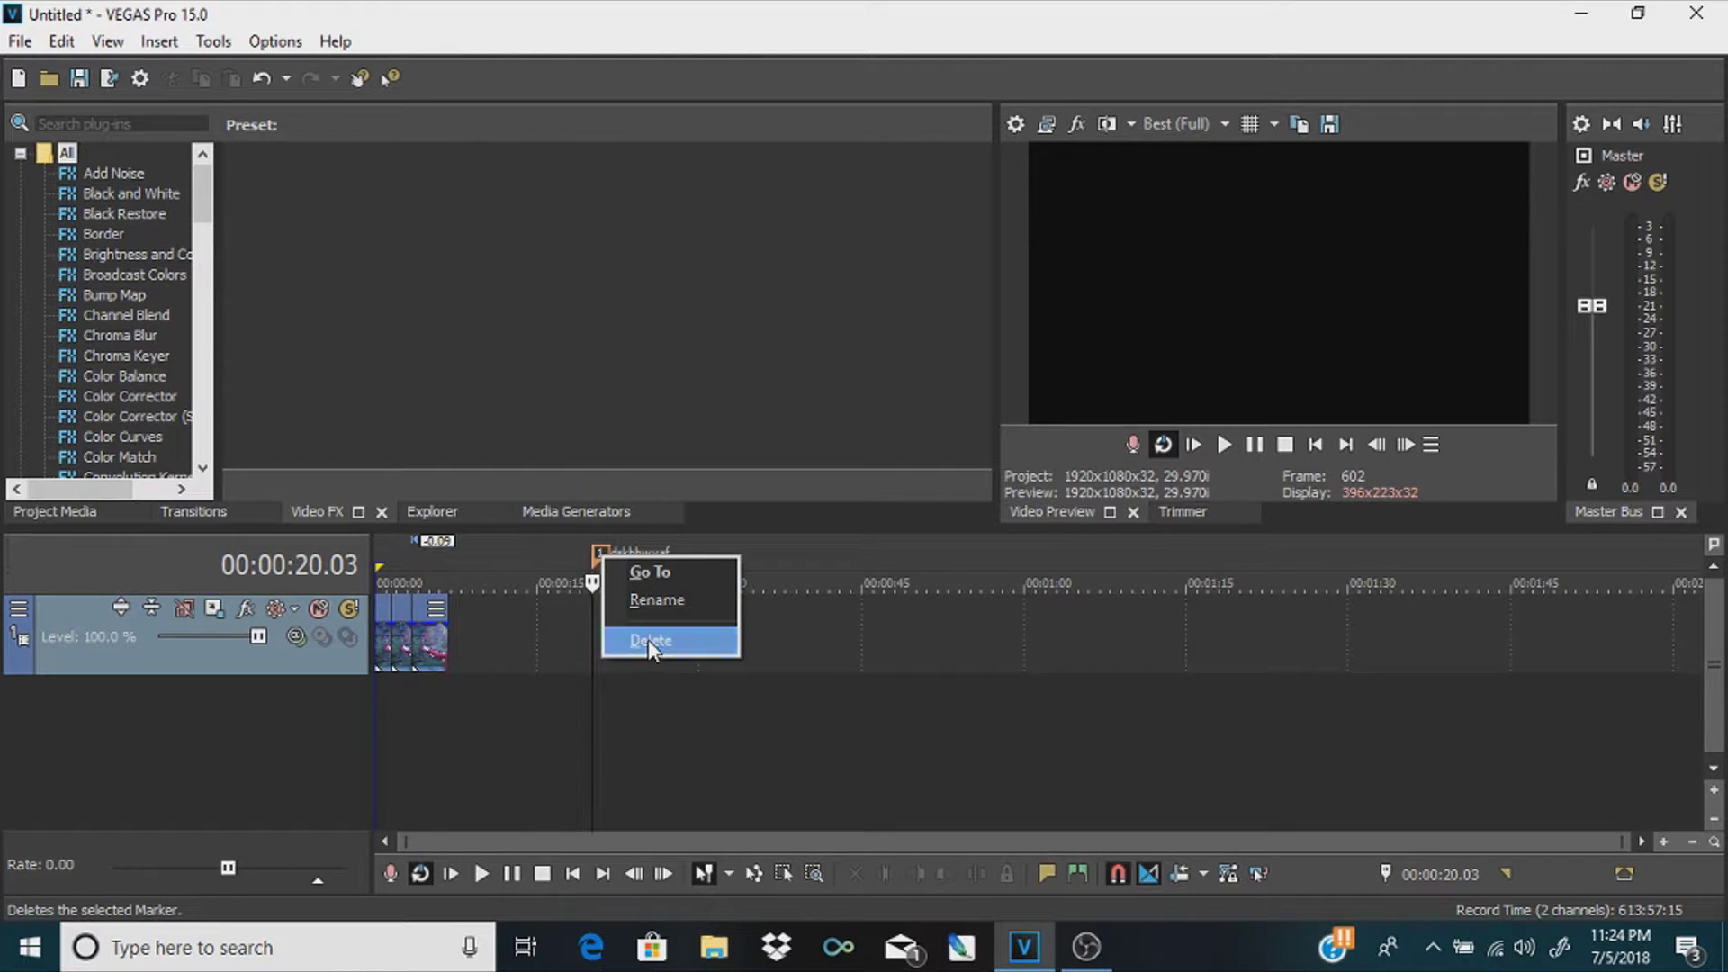
left_click(648, 639)
left_click(555, 624)
left_click(429, 630)
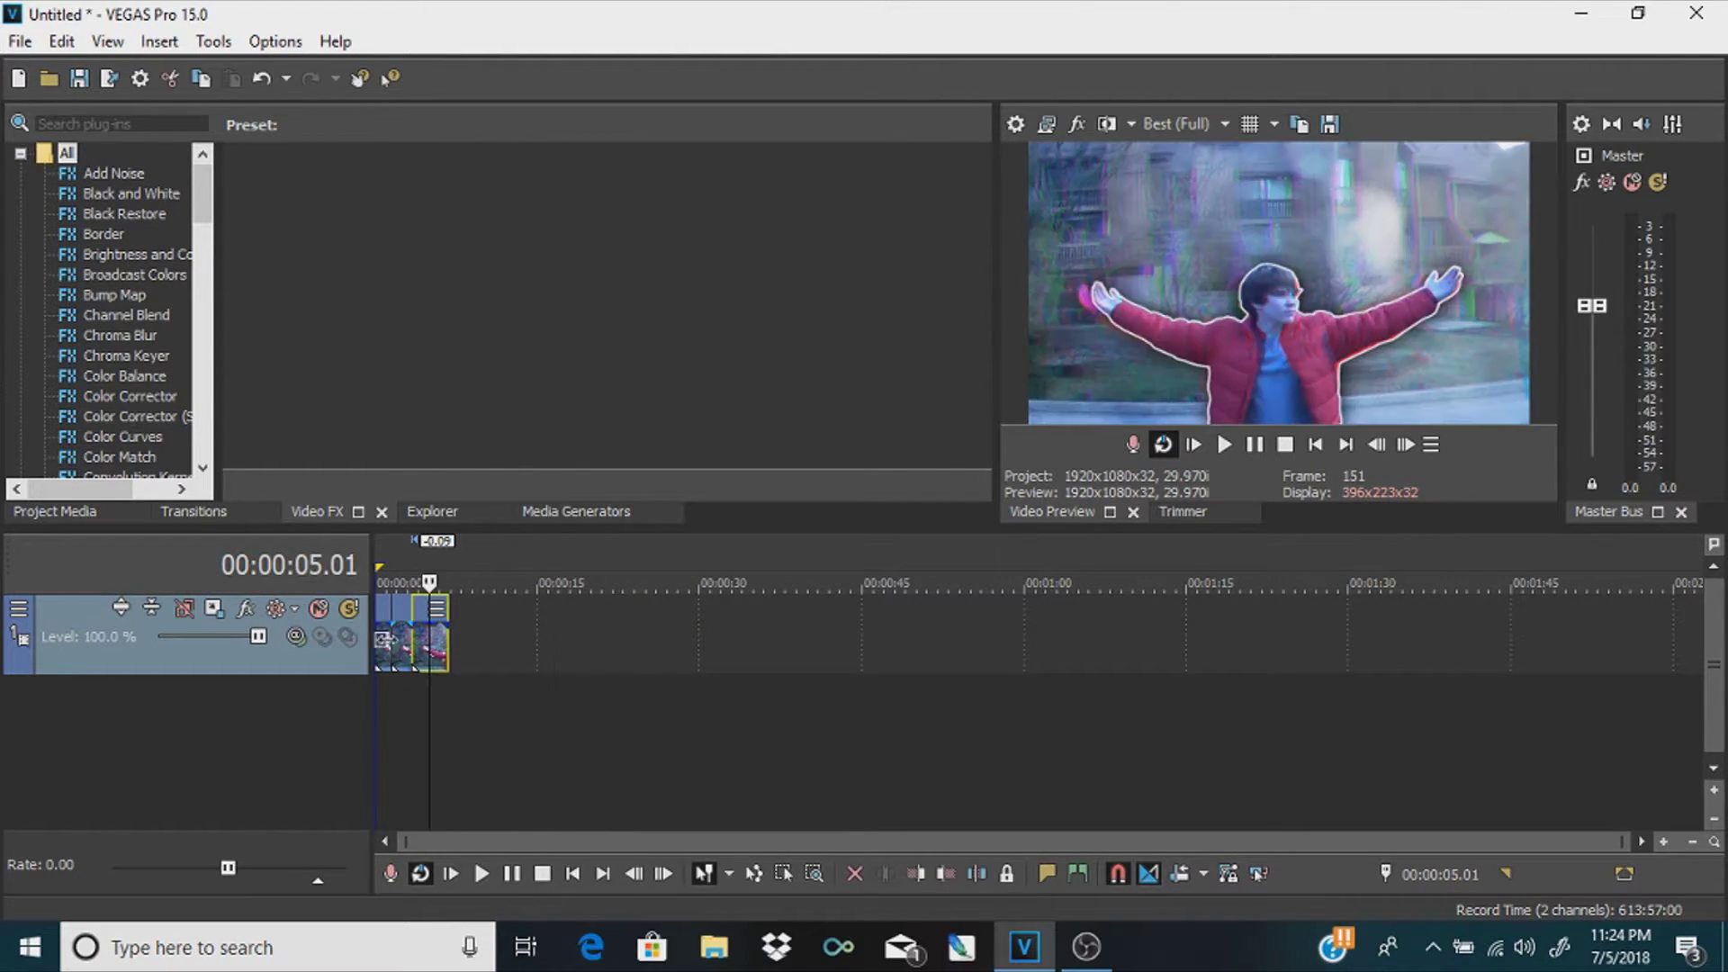
Insert a CD track region at 00:00:22.14, shift its start slightly forward in time, and delete the region
left_click(380, 639)
left_click(578, 650)
left_click(617, 641)
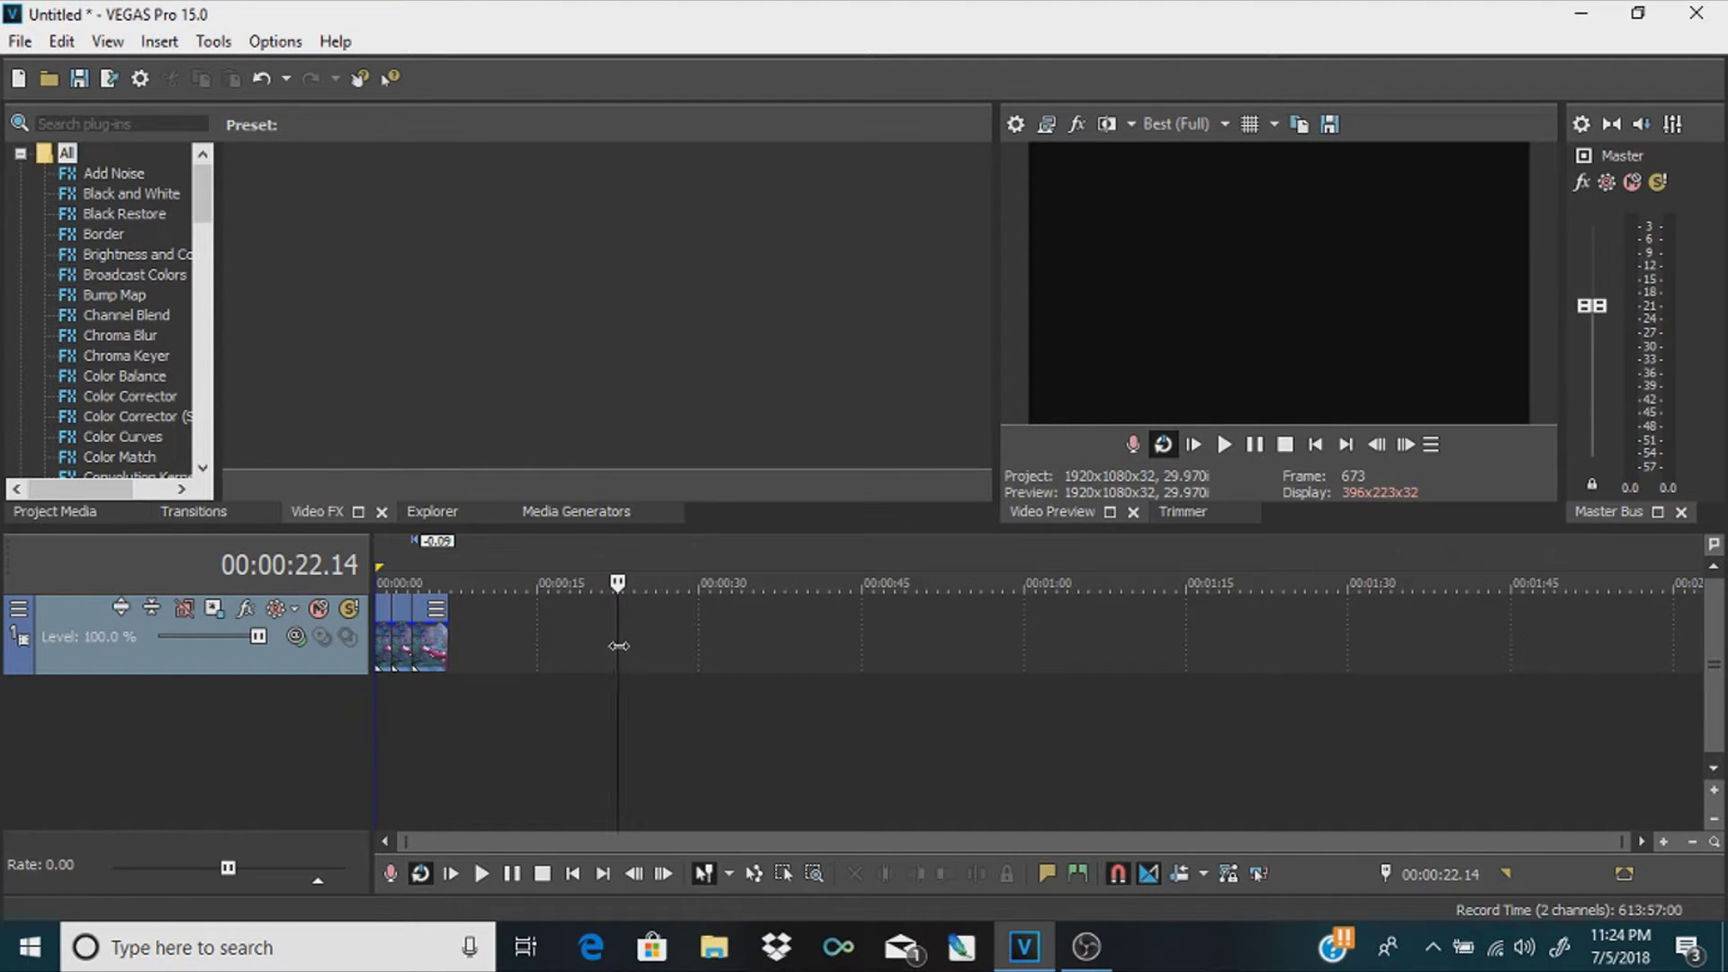
key("n")
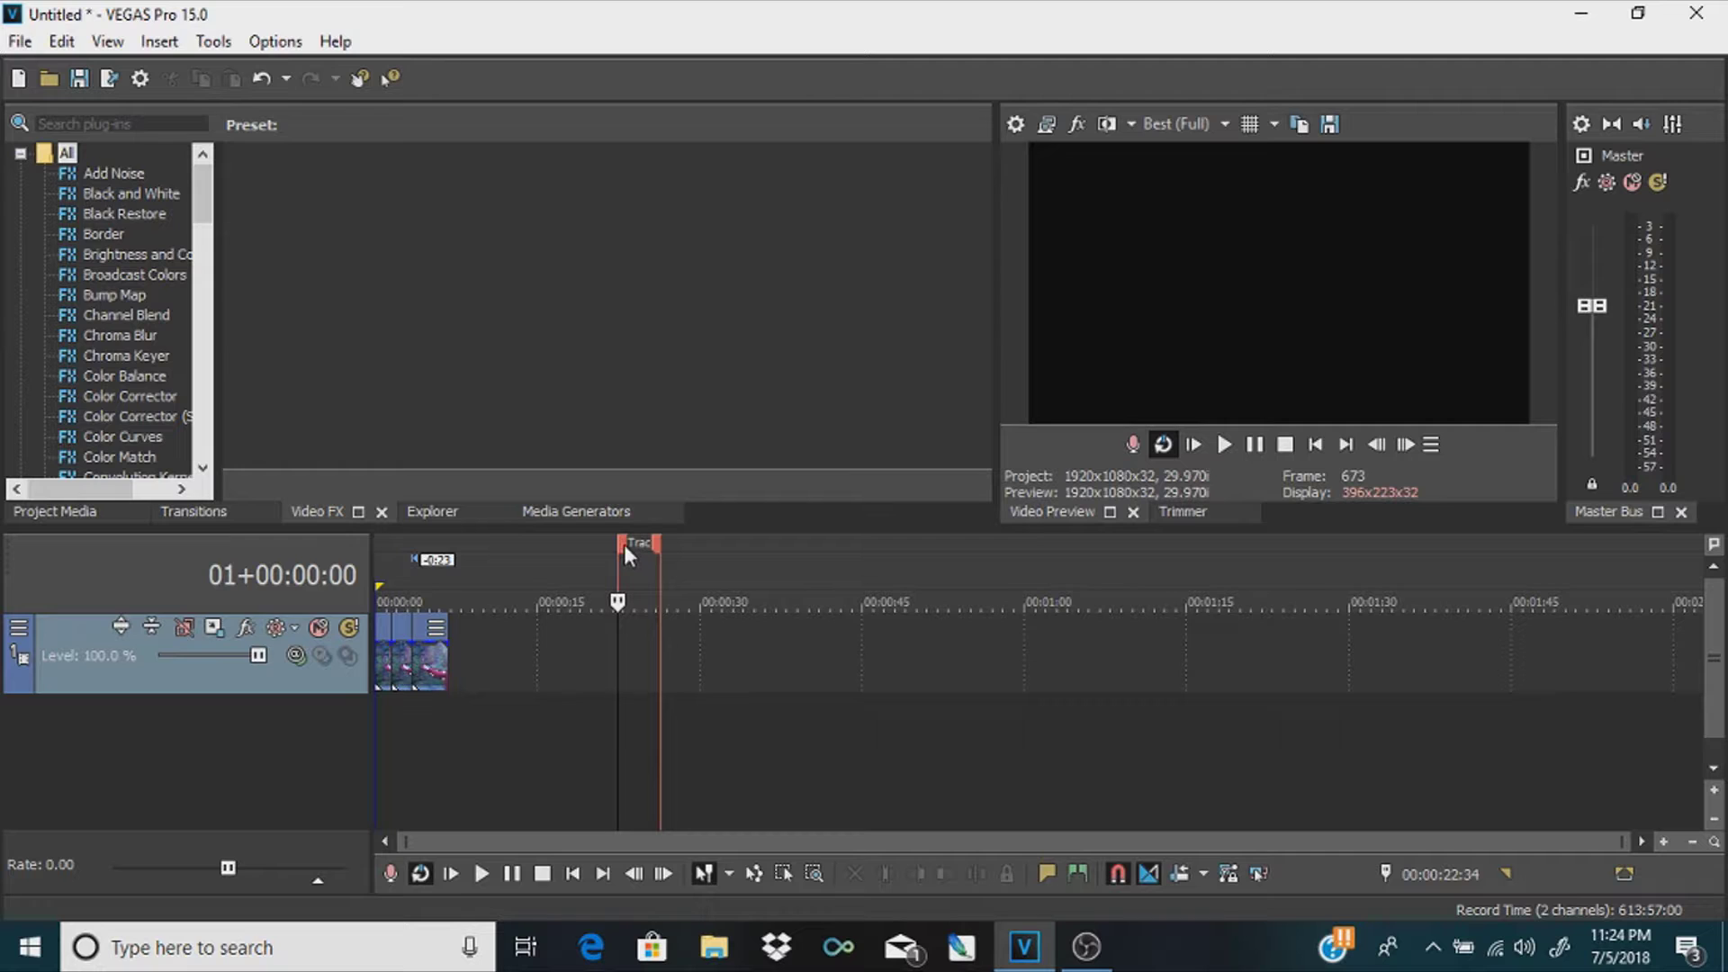
mouse_move(621, 543)
left_mouse_down()
mouse_move(475, 551)
mouse_move(1107, 555)
mouse_move(263, 591)
mouse_move(585, 596)
mouse_move(627, 547)
left_mouse_up()
right_click(627, 547)
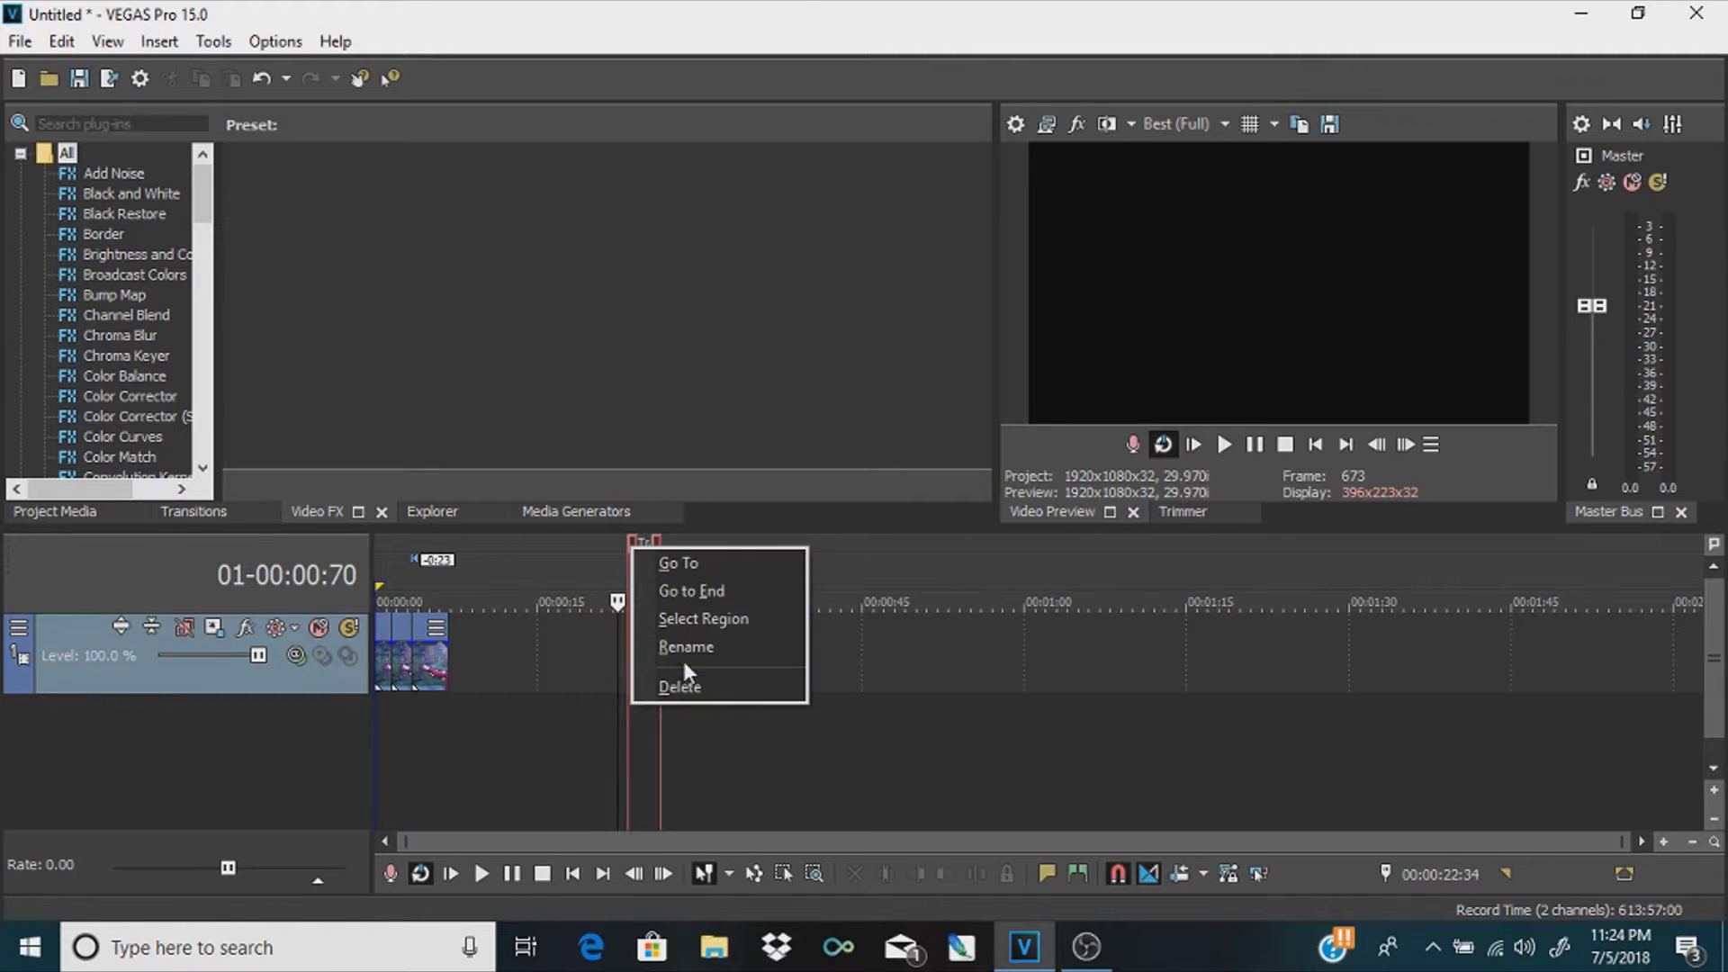
left_click(680, 686)
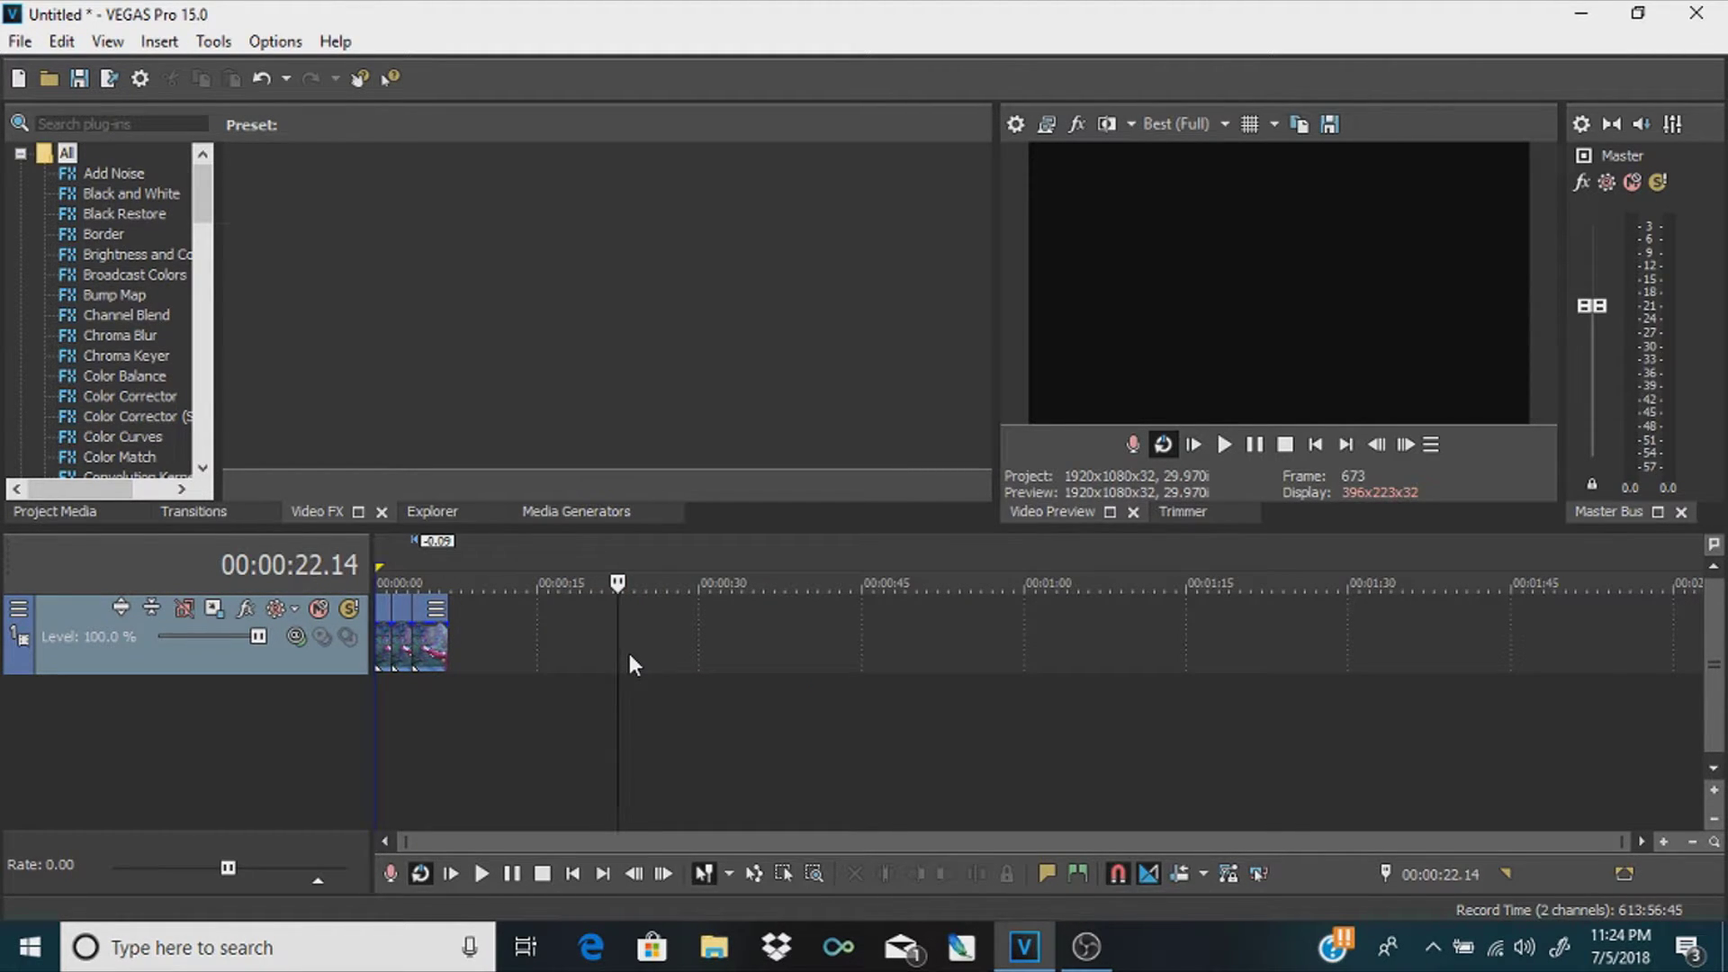
Play from 00:00:22.14 at rate 4.00, restart from about 00:00:34 at the same speed, and stop playback
key("space")
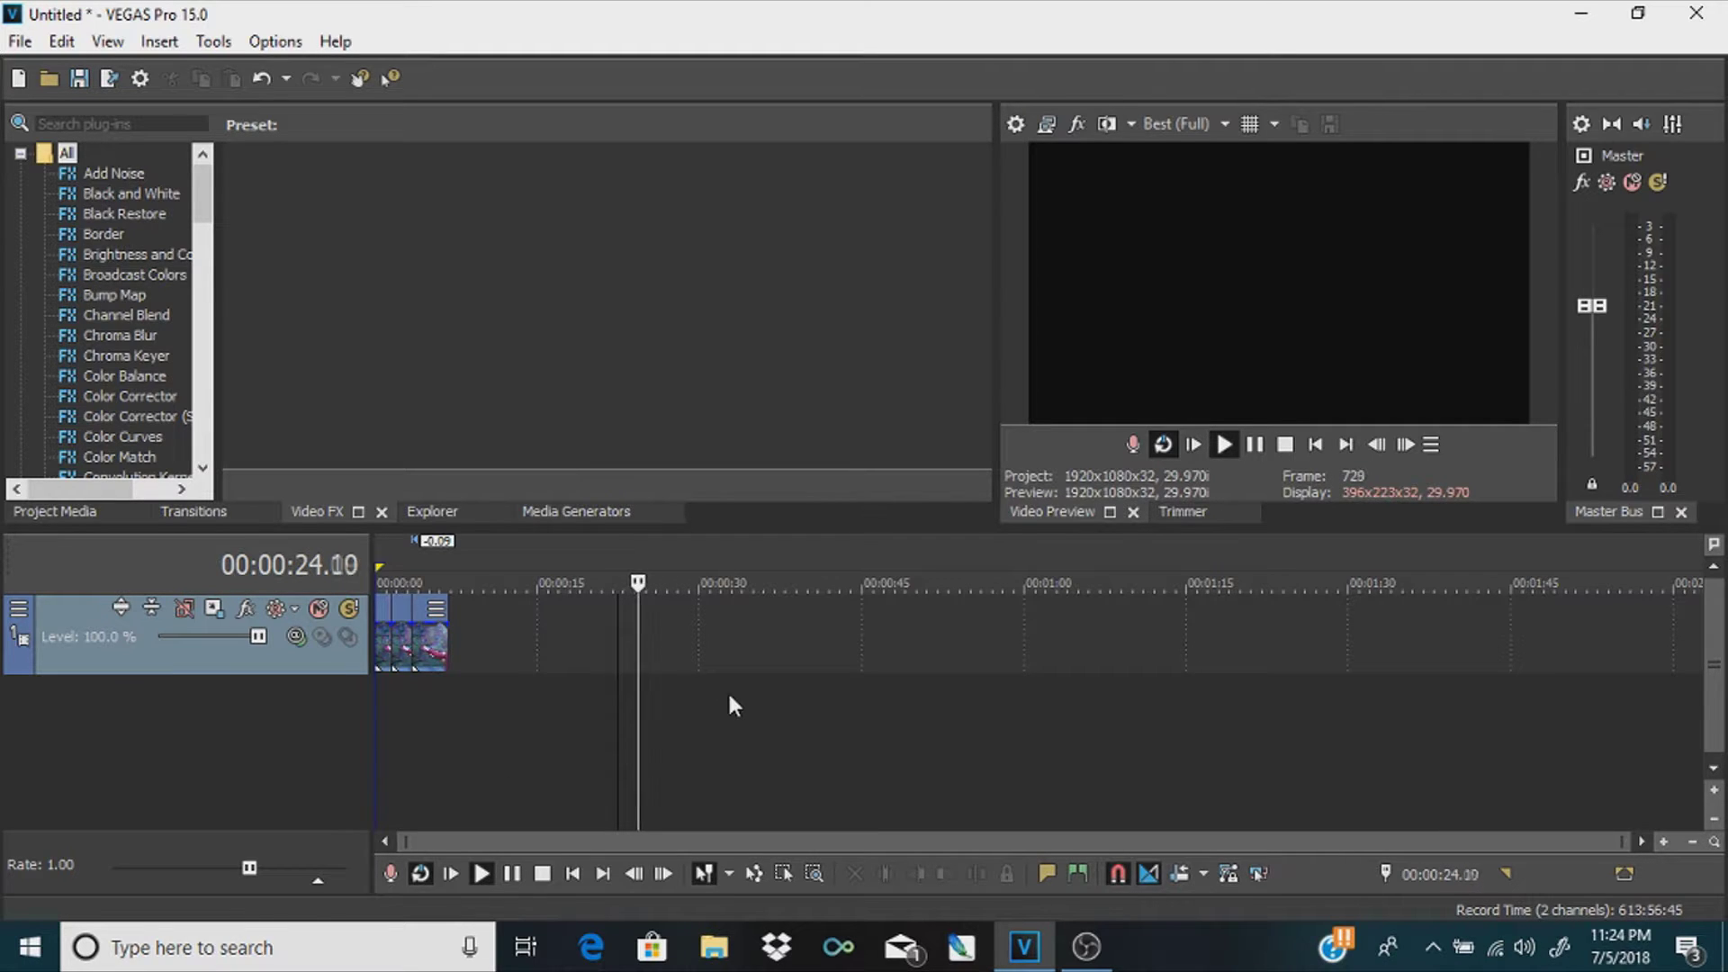
key("l")
key("l")
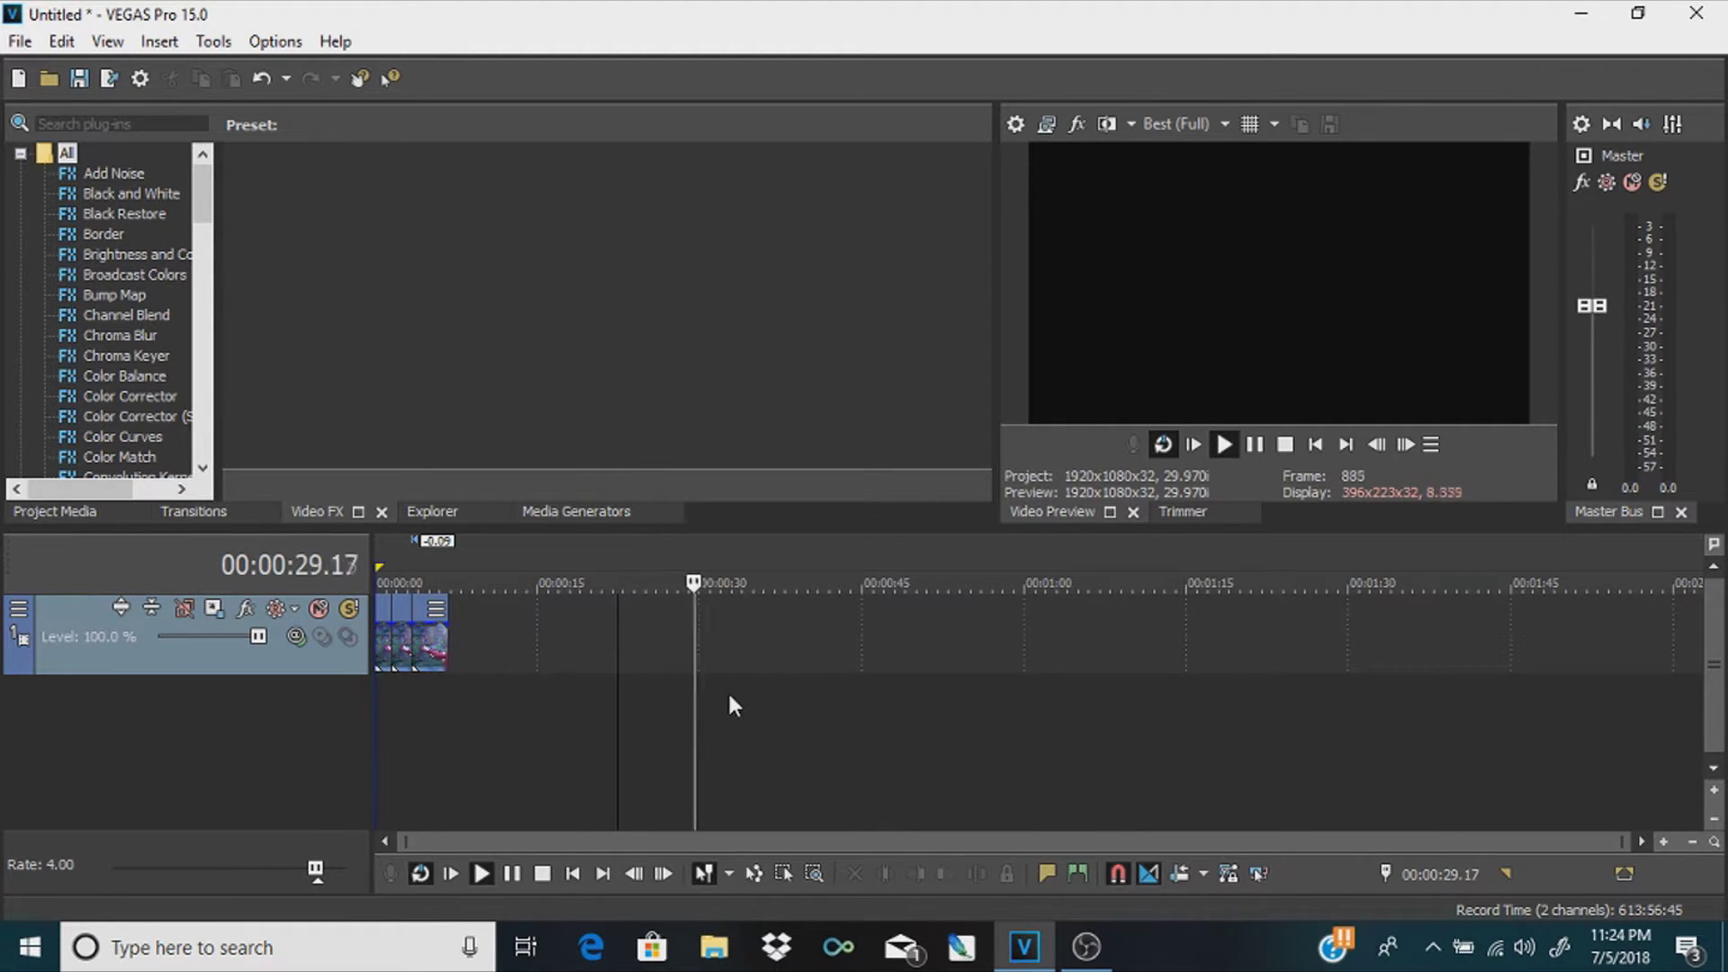
left_click(745, 641)
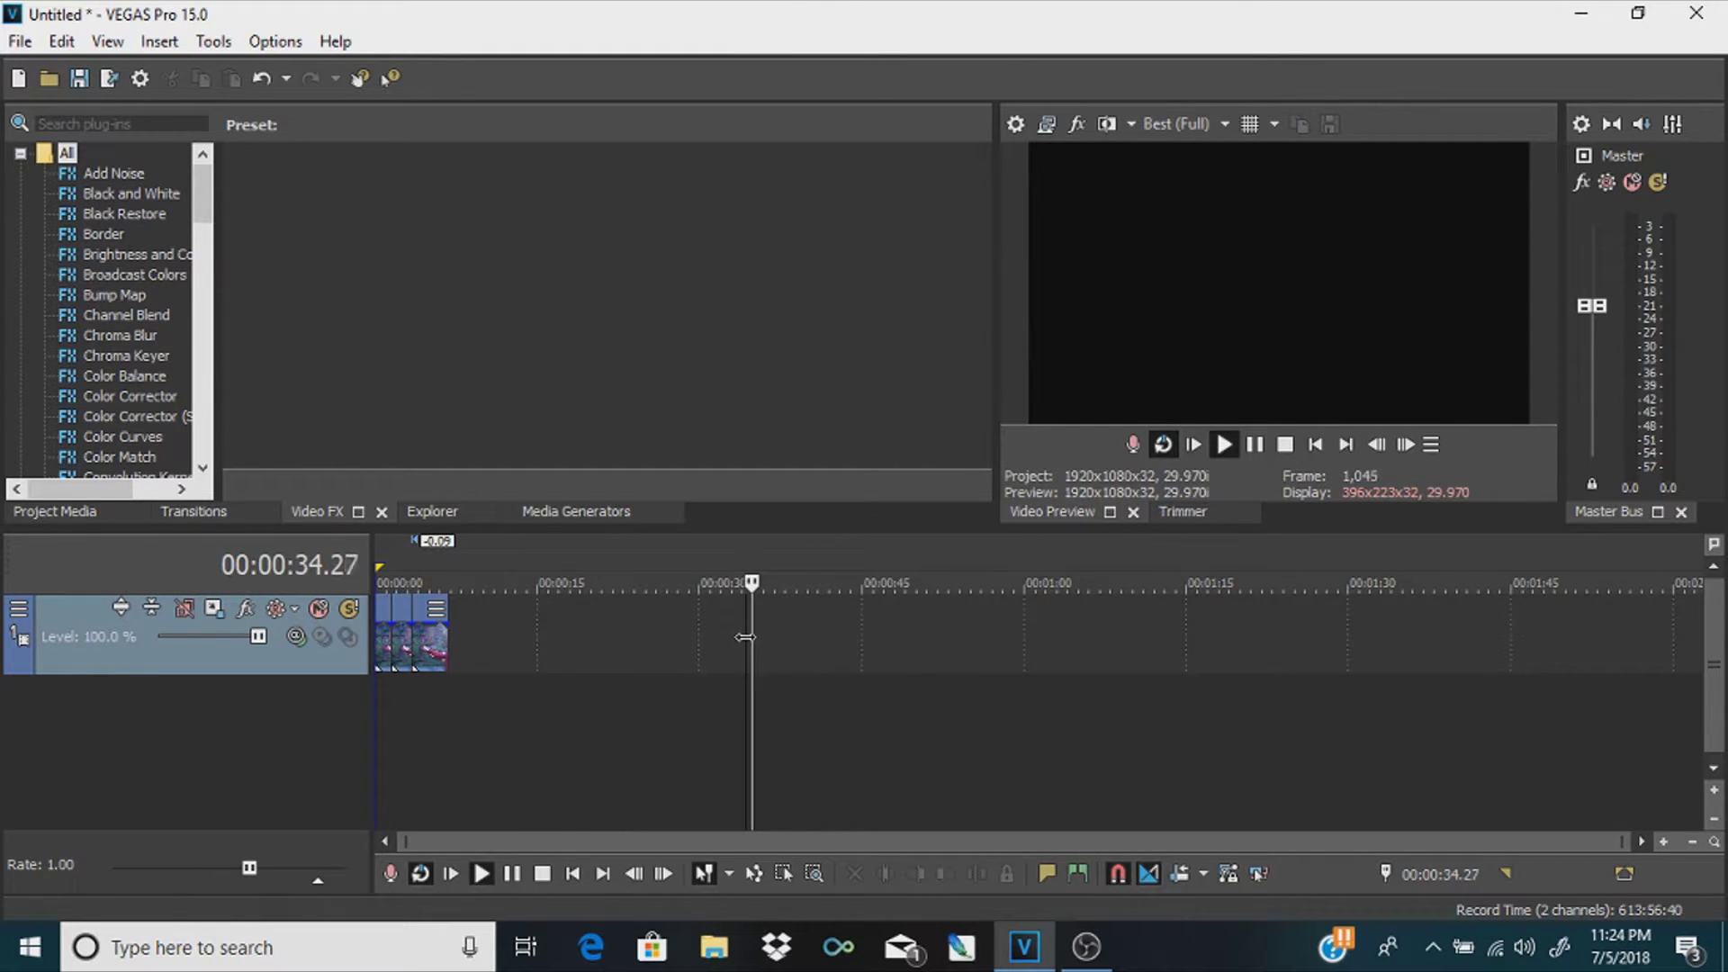
key("l")
key("l")
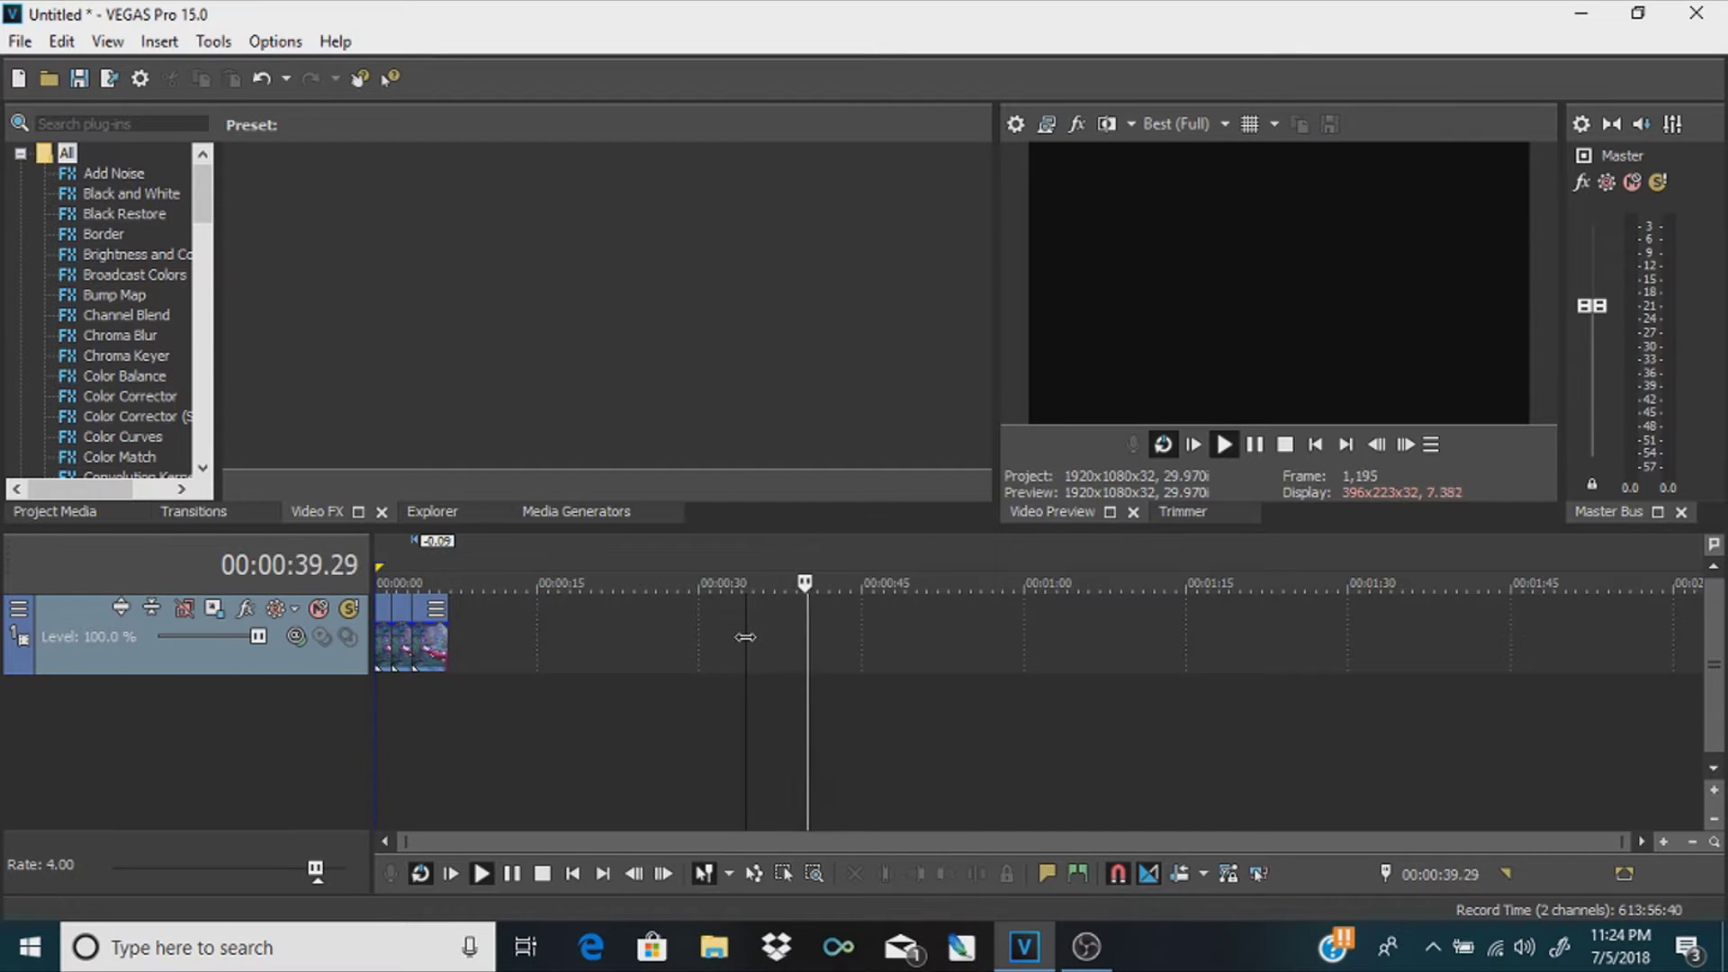
key("space")
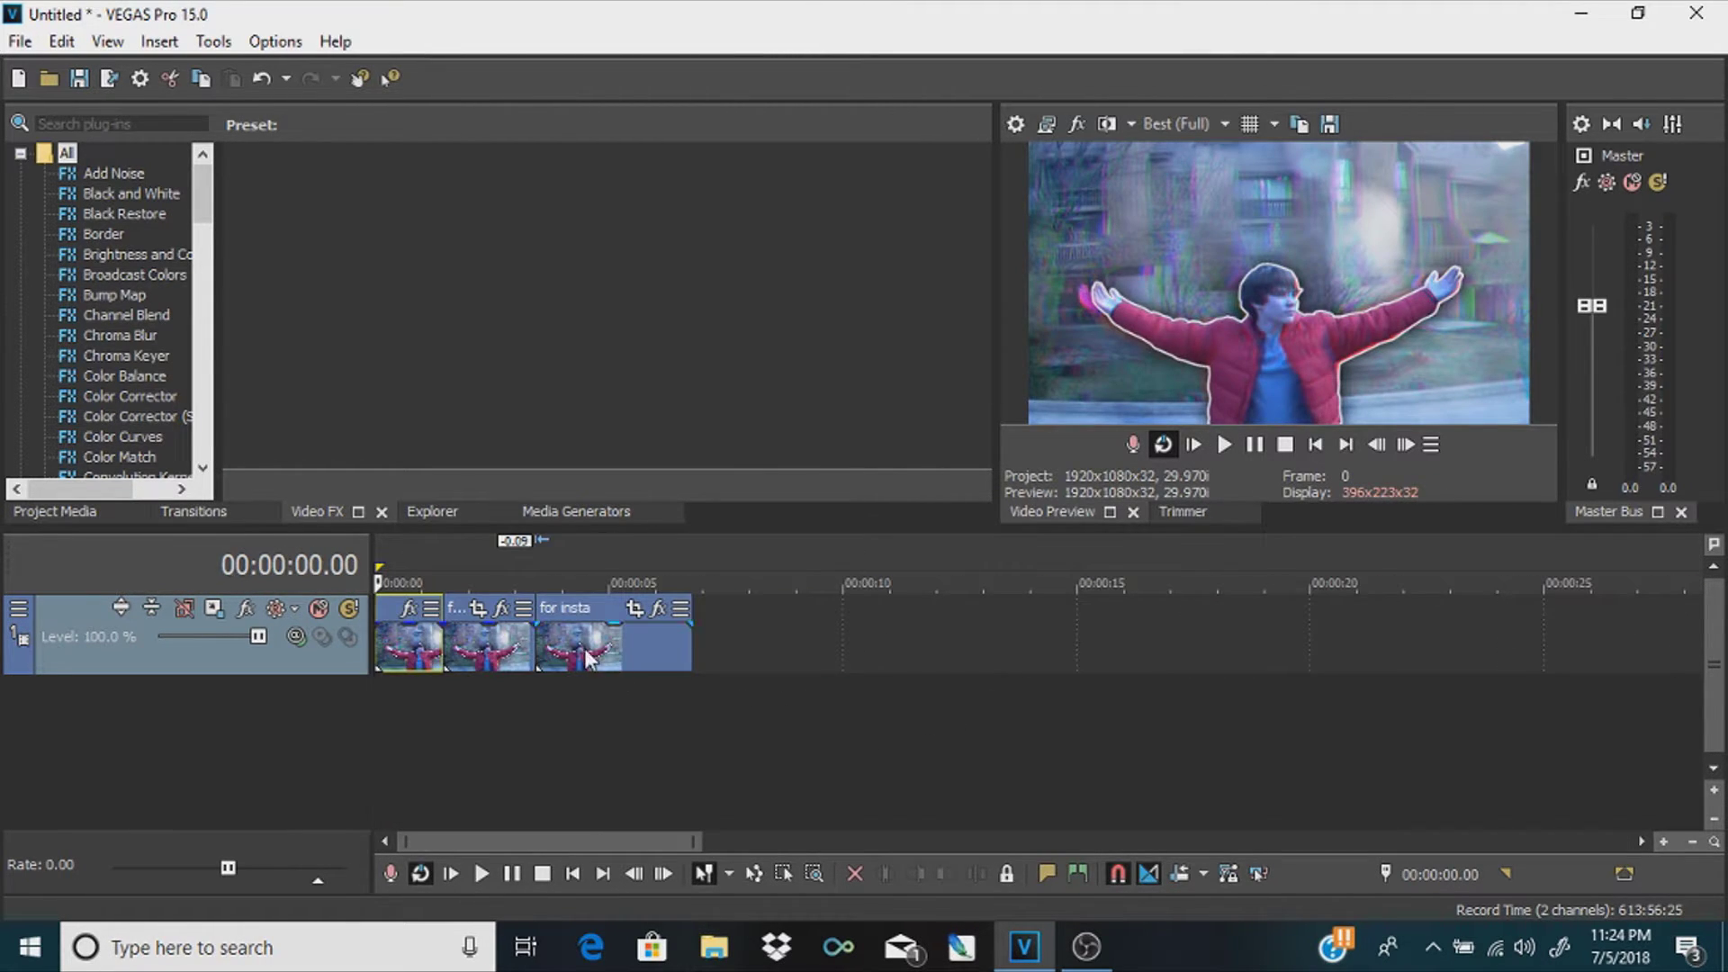
Move the third "for insta" piece to about 00:00:10 and split it at about 00:00:11 and at 00:00:11.27
left_click_drag(586, 654, 693, 637)
left_click_drag(898, 635, 902, 635)
left_click(892, 637)
key("s")
left_click(932, 644)
key("s")
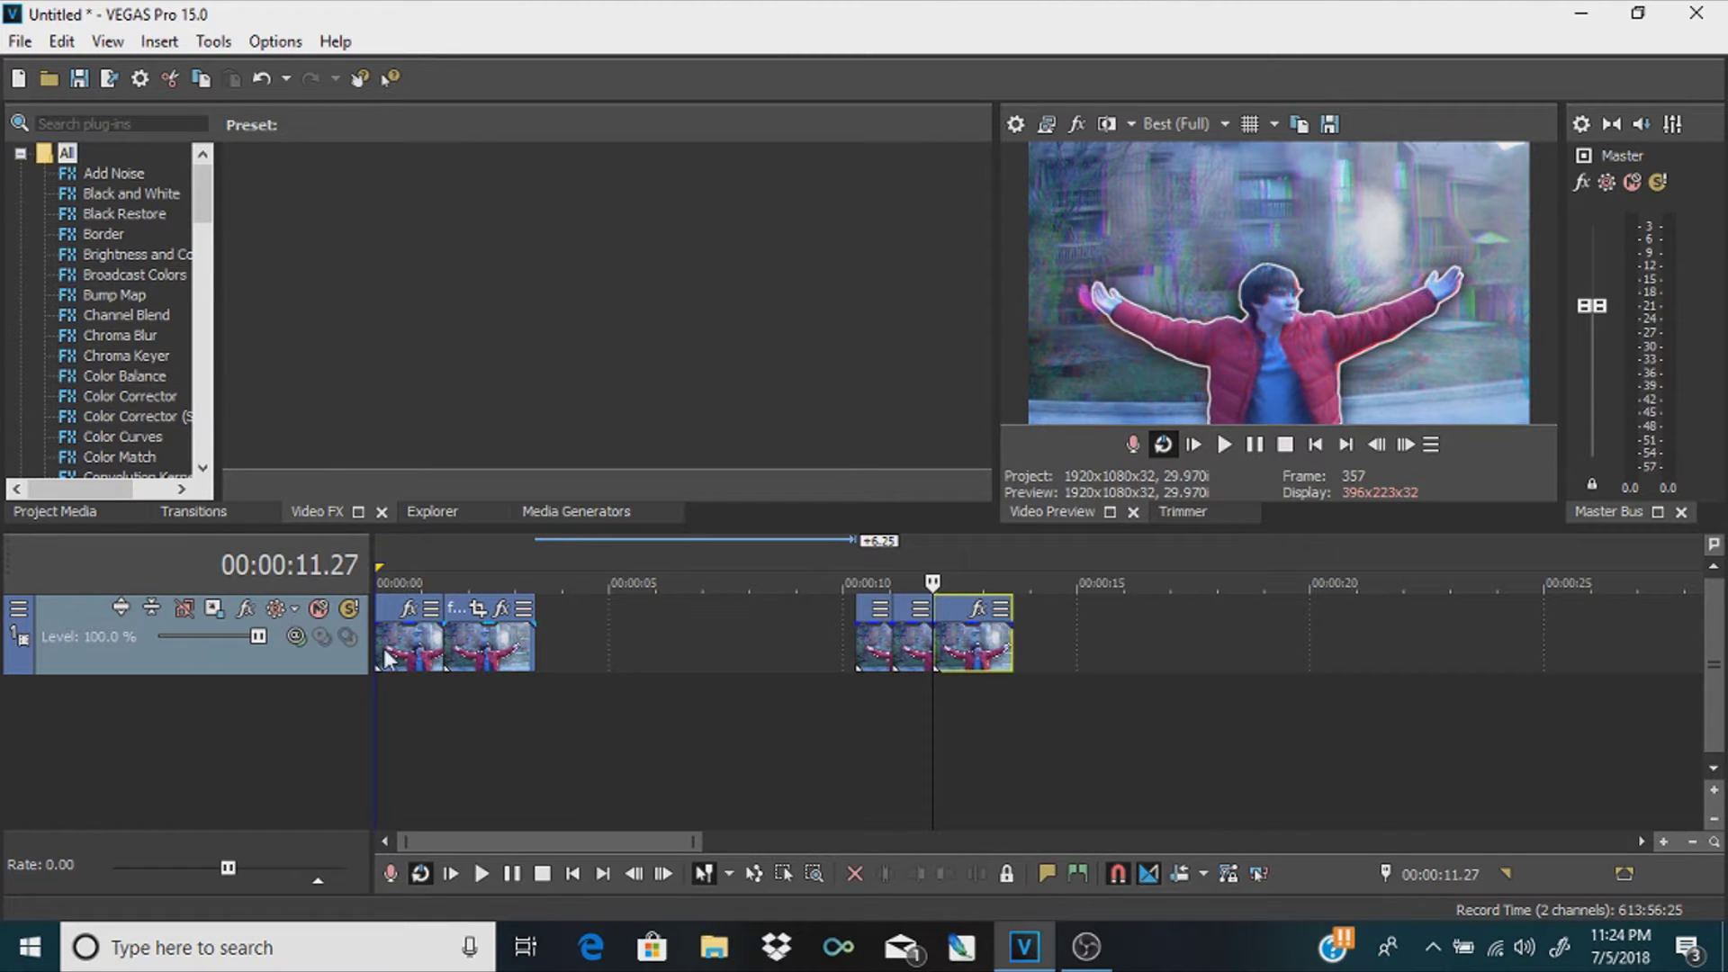
Duplicate the video track and move the split pieces on both tracks closer to the start, leaving gaps between them
right_click(312, 664)
left_click(396, 344)
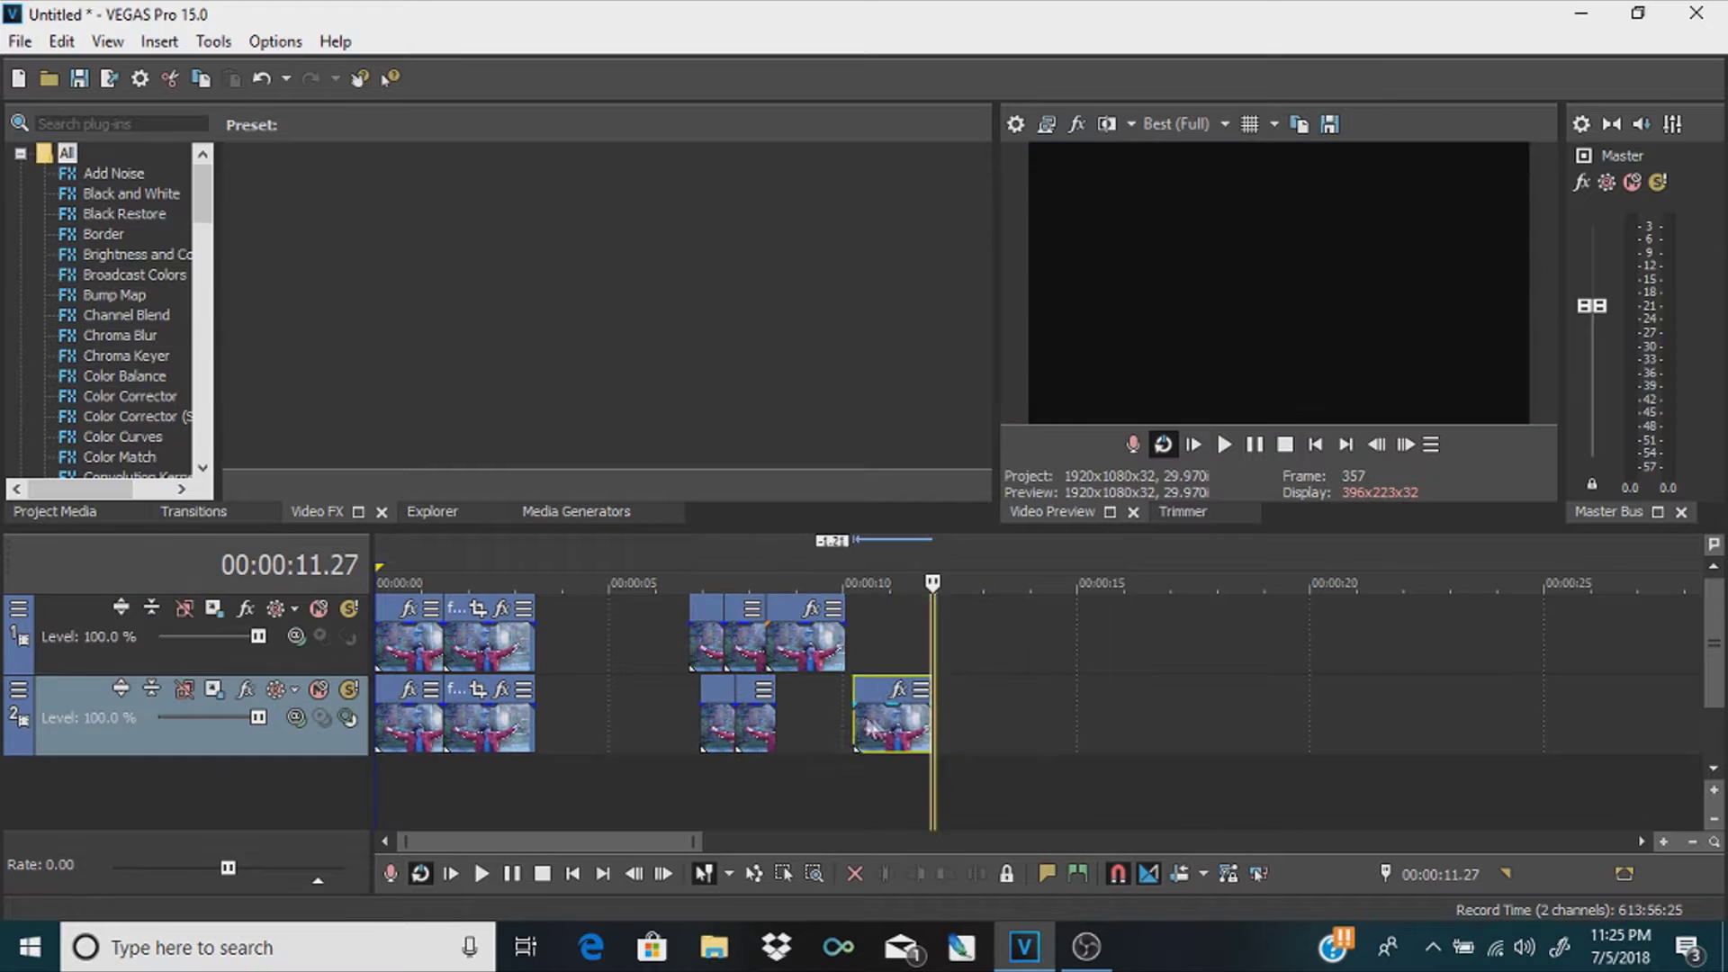
left_click_drag(883, 718, 823, 716)
Delete the empty gap on track 1 between 00:00:03.13 and 00:00:06.21, rippling the following pieces on both tracks
left_click(615, 651)
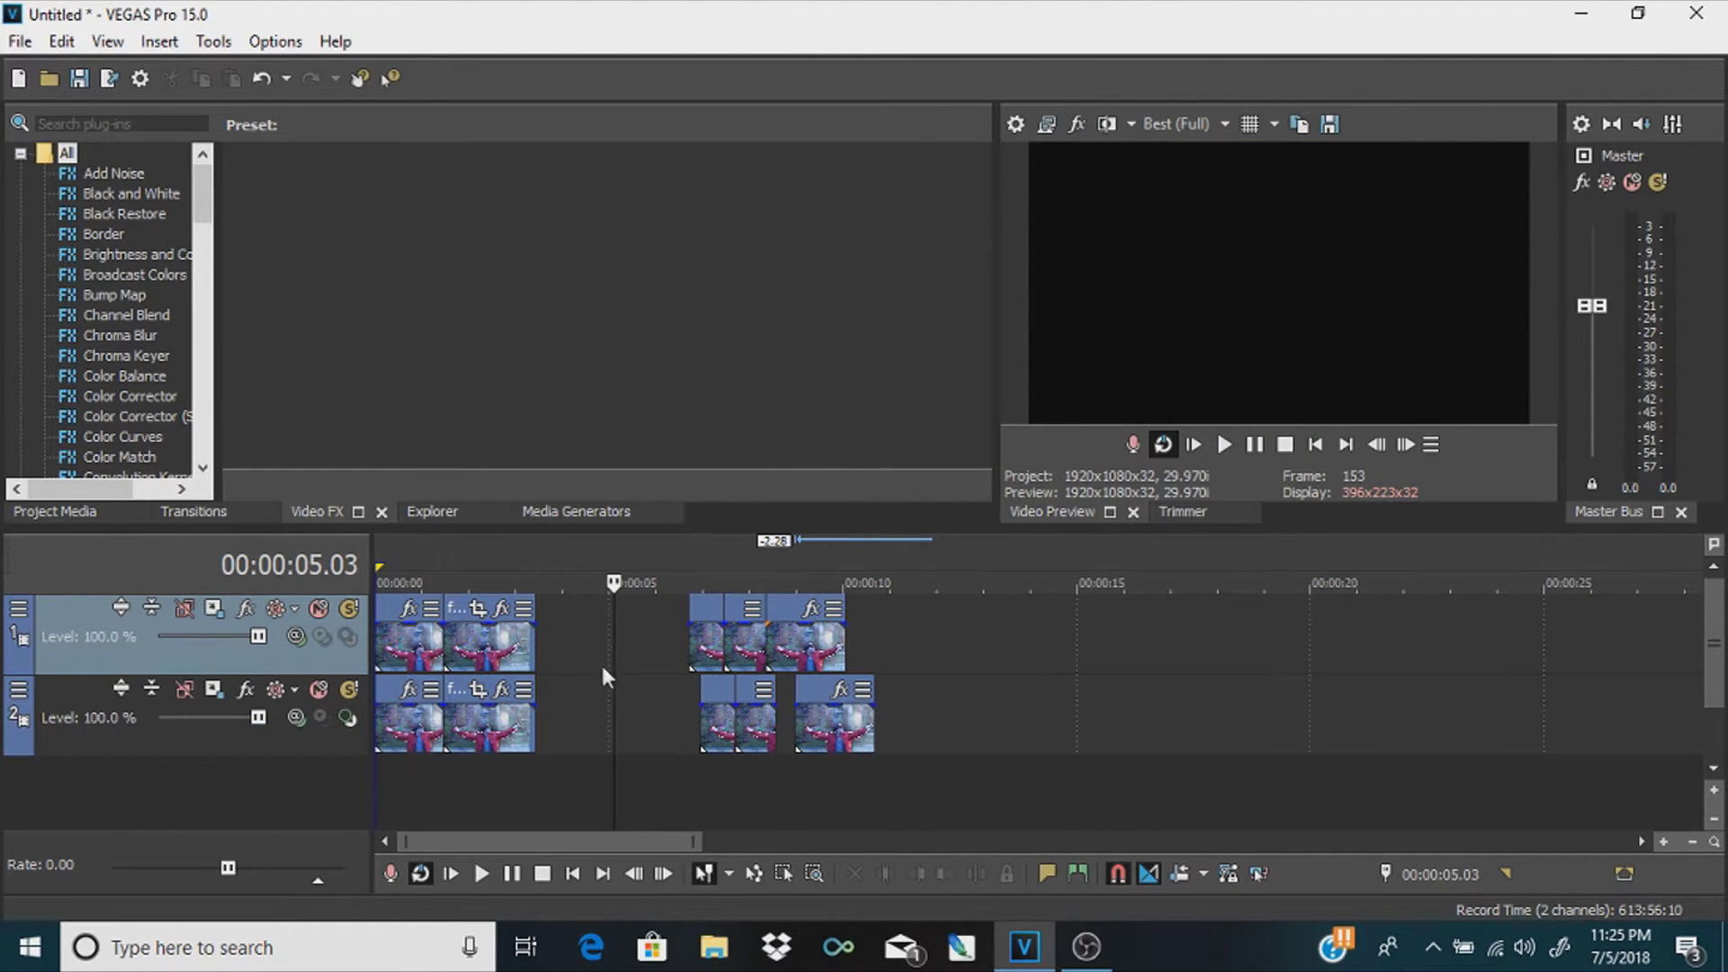
double_click(580, 648)
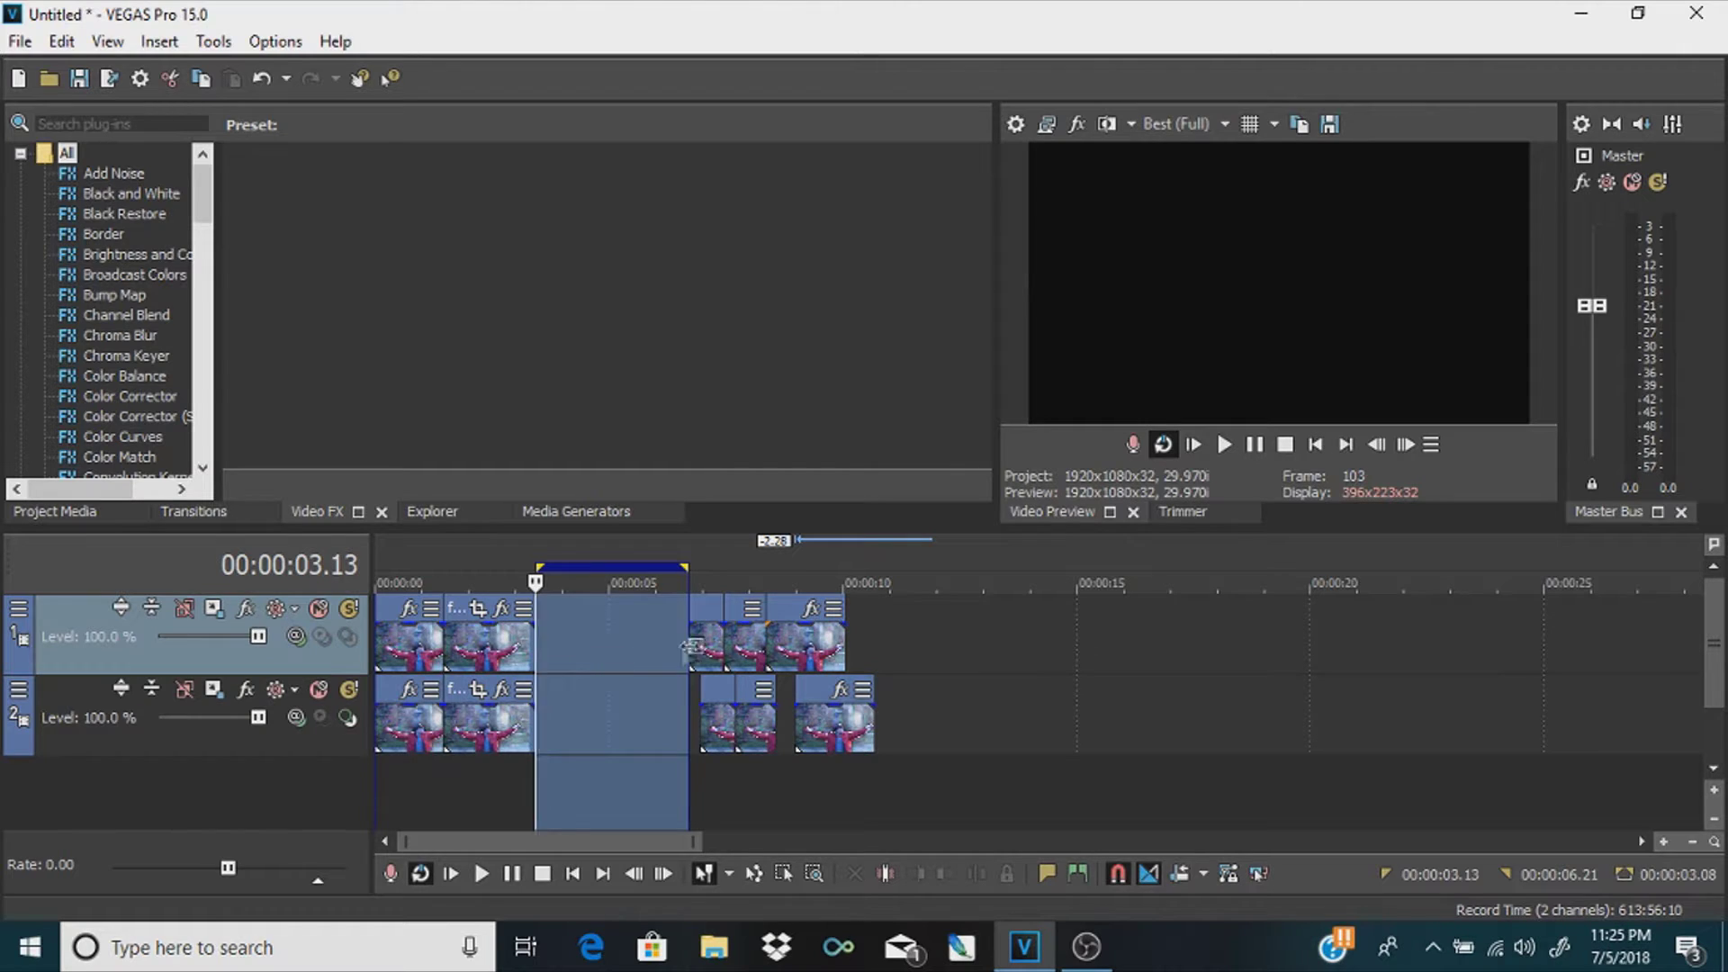
left_click(488, 548)
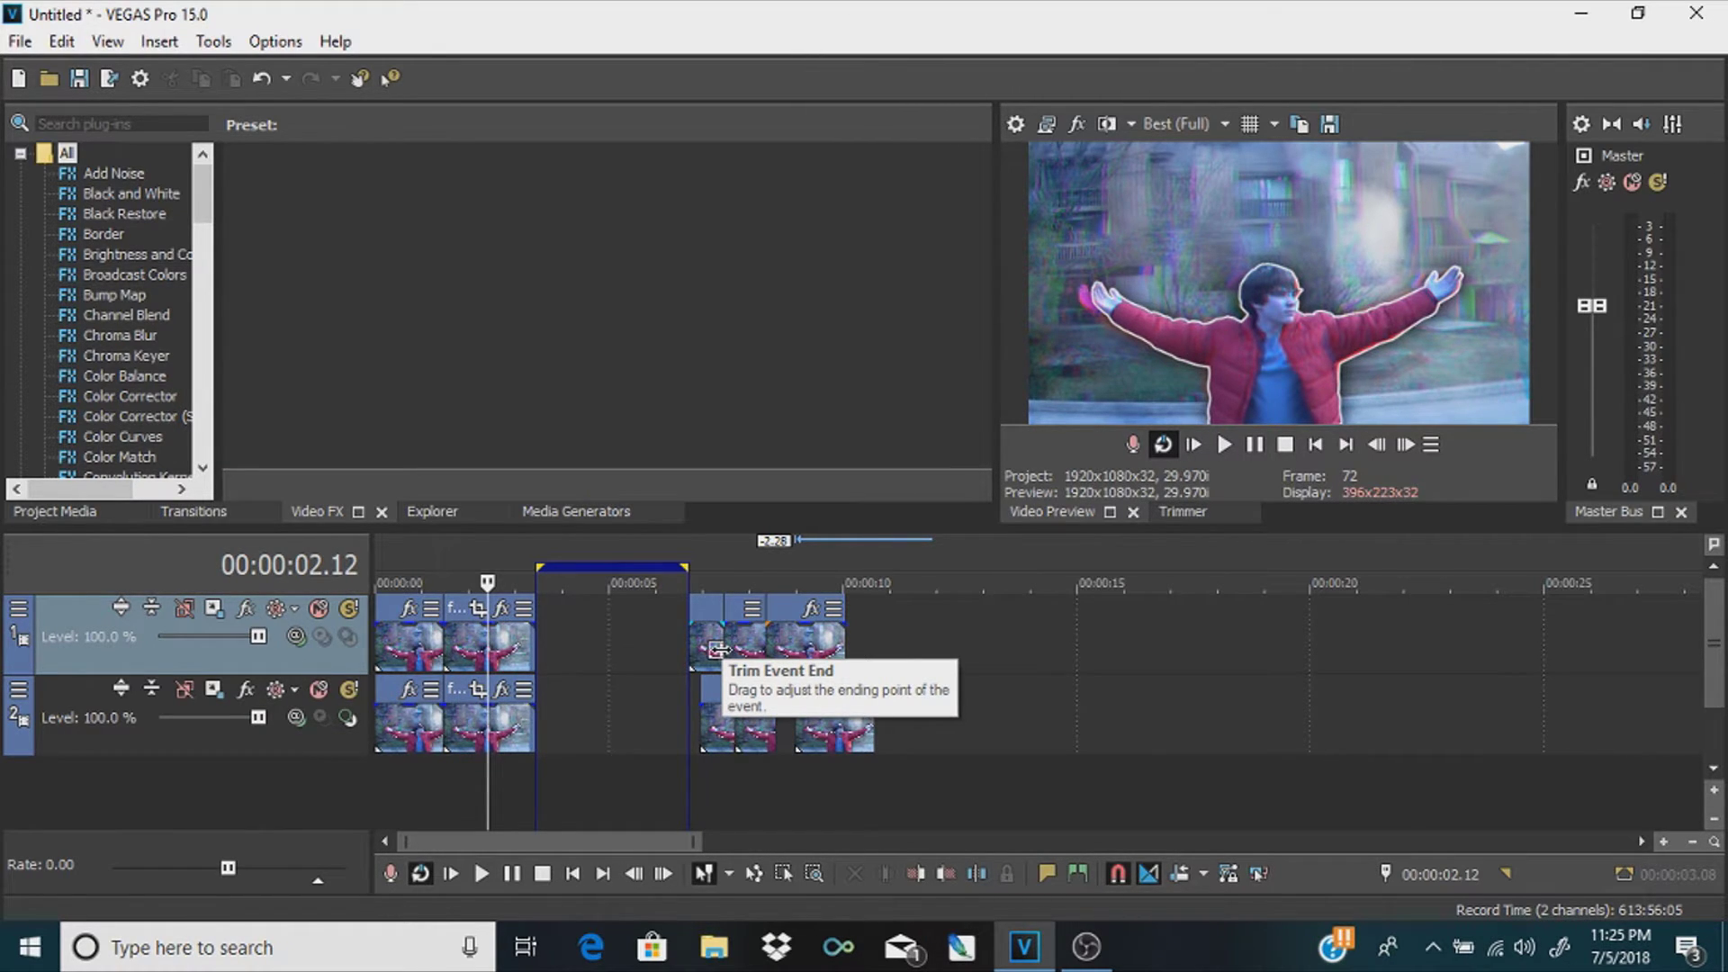
double_click(610, 621)
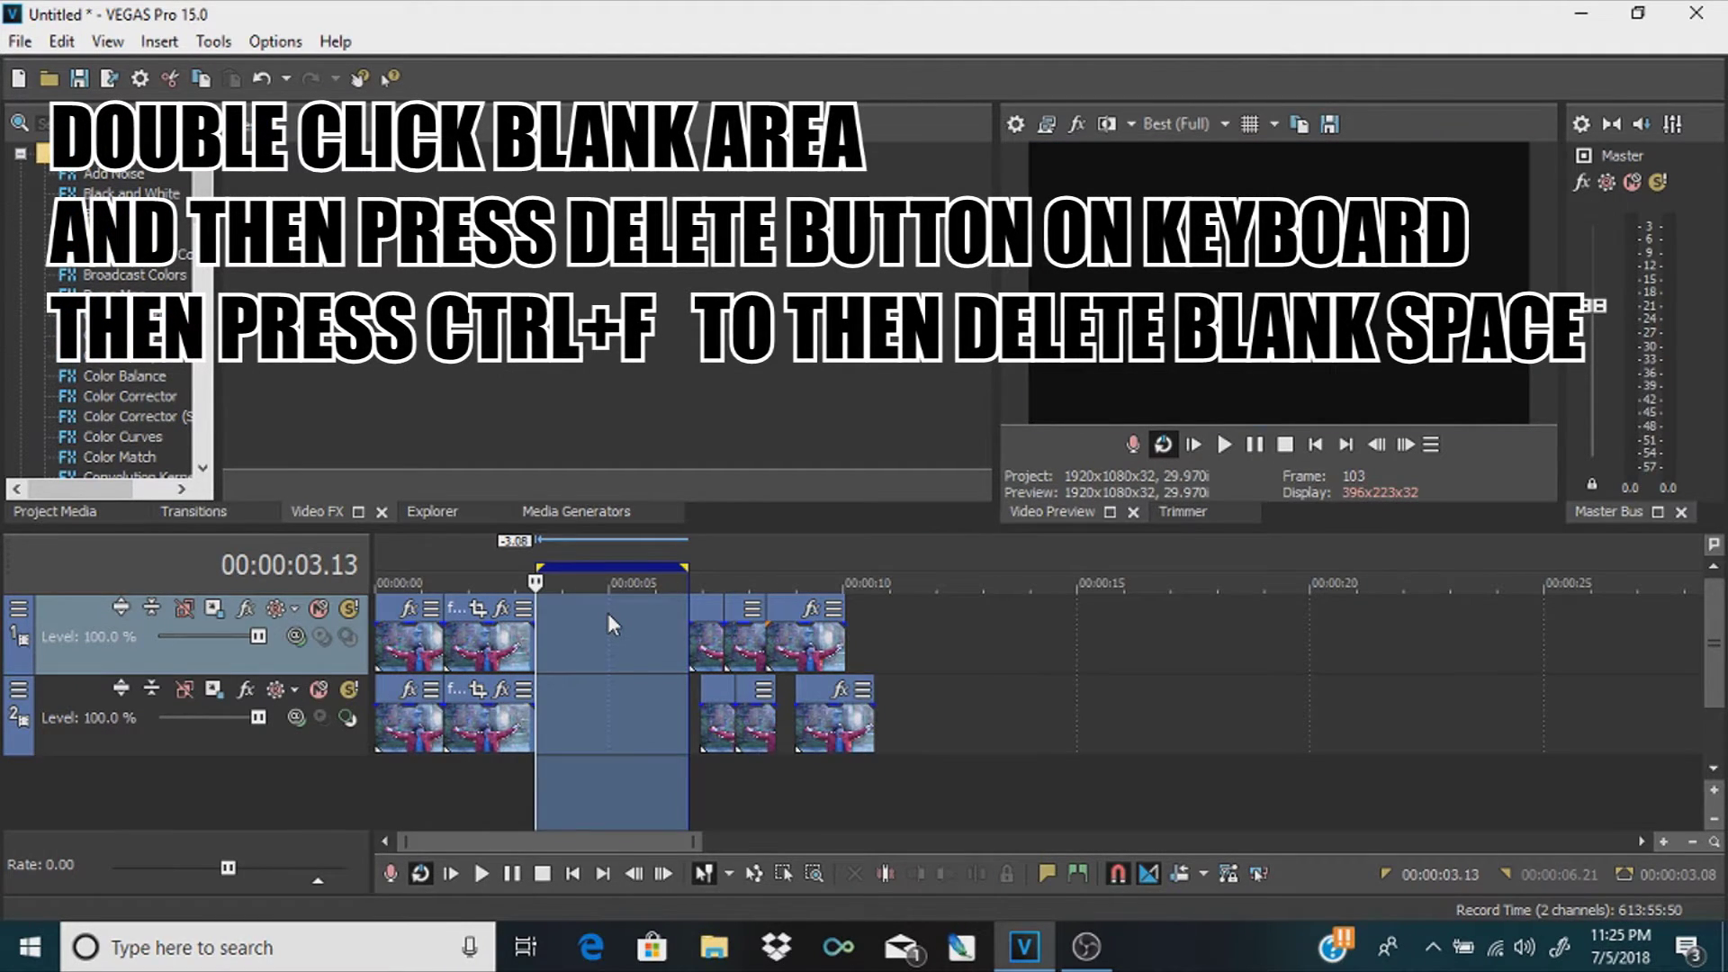
key("Delete")
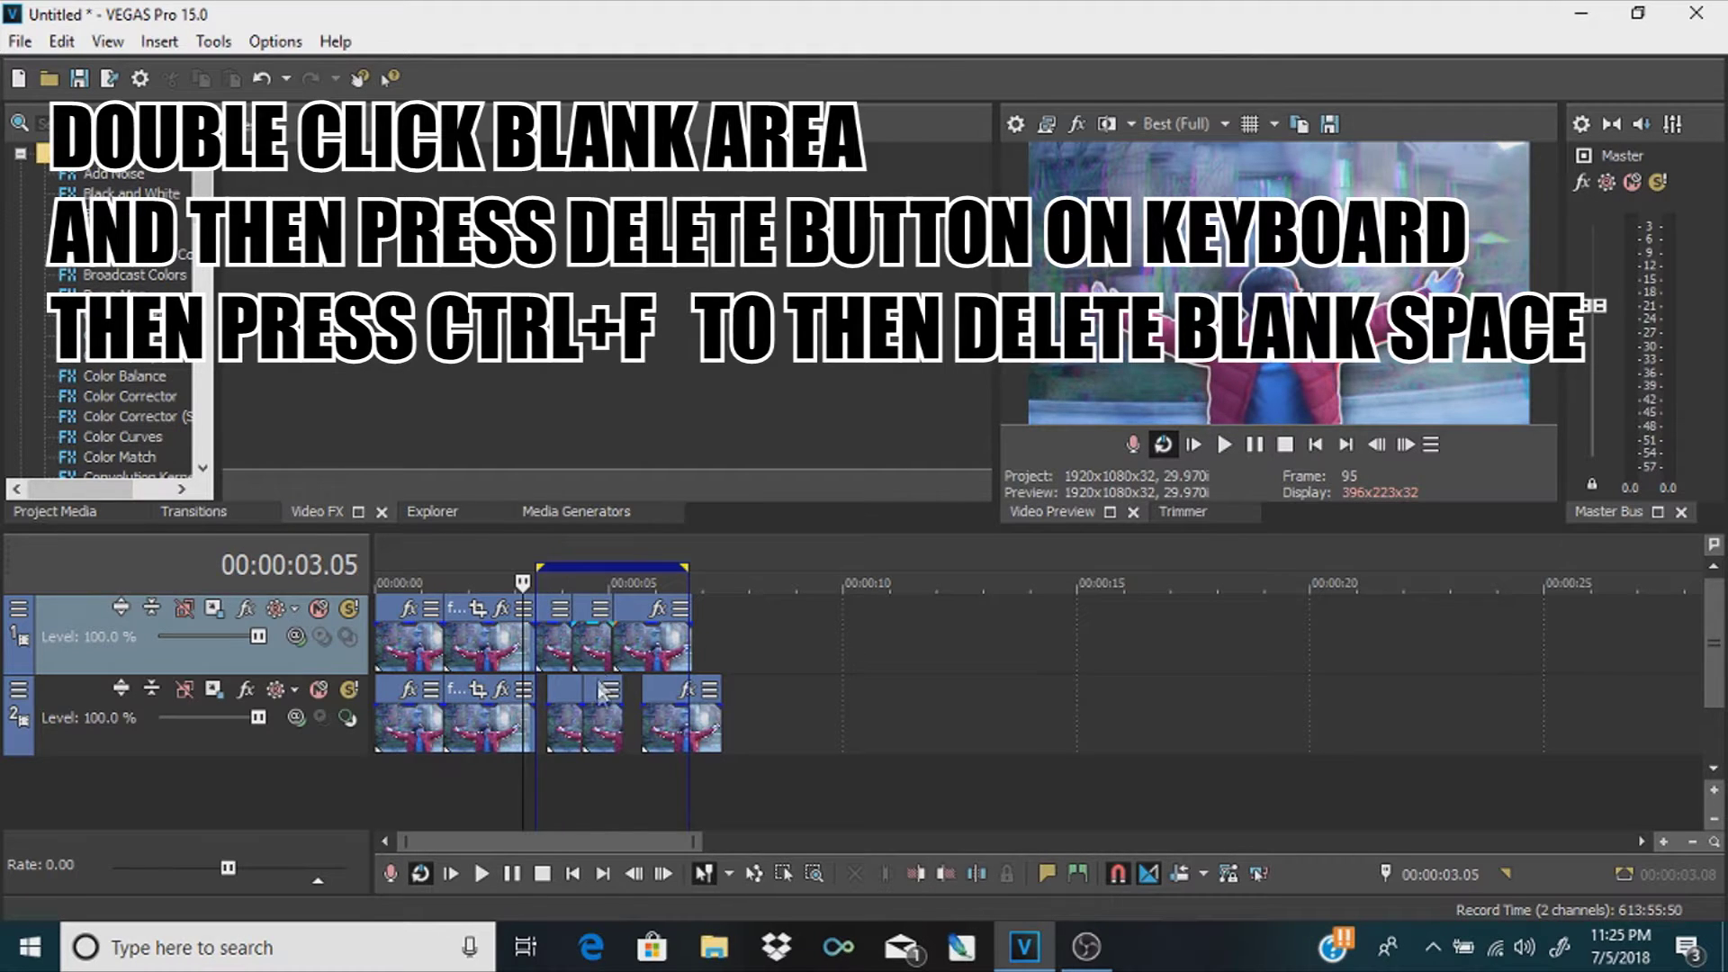
left_click(546, 645)
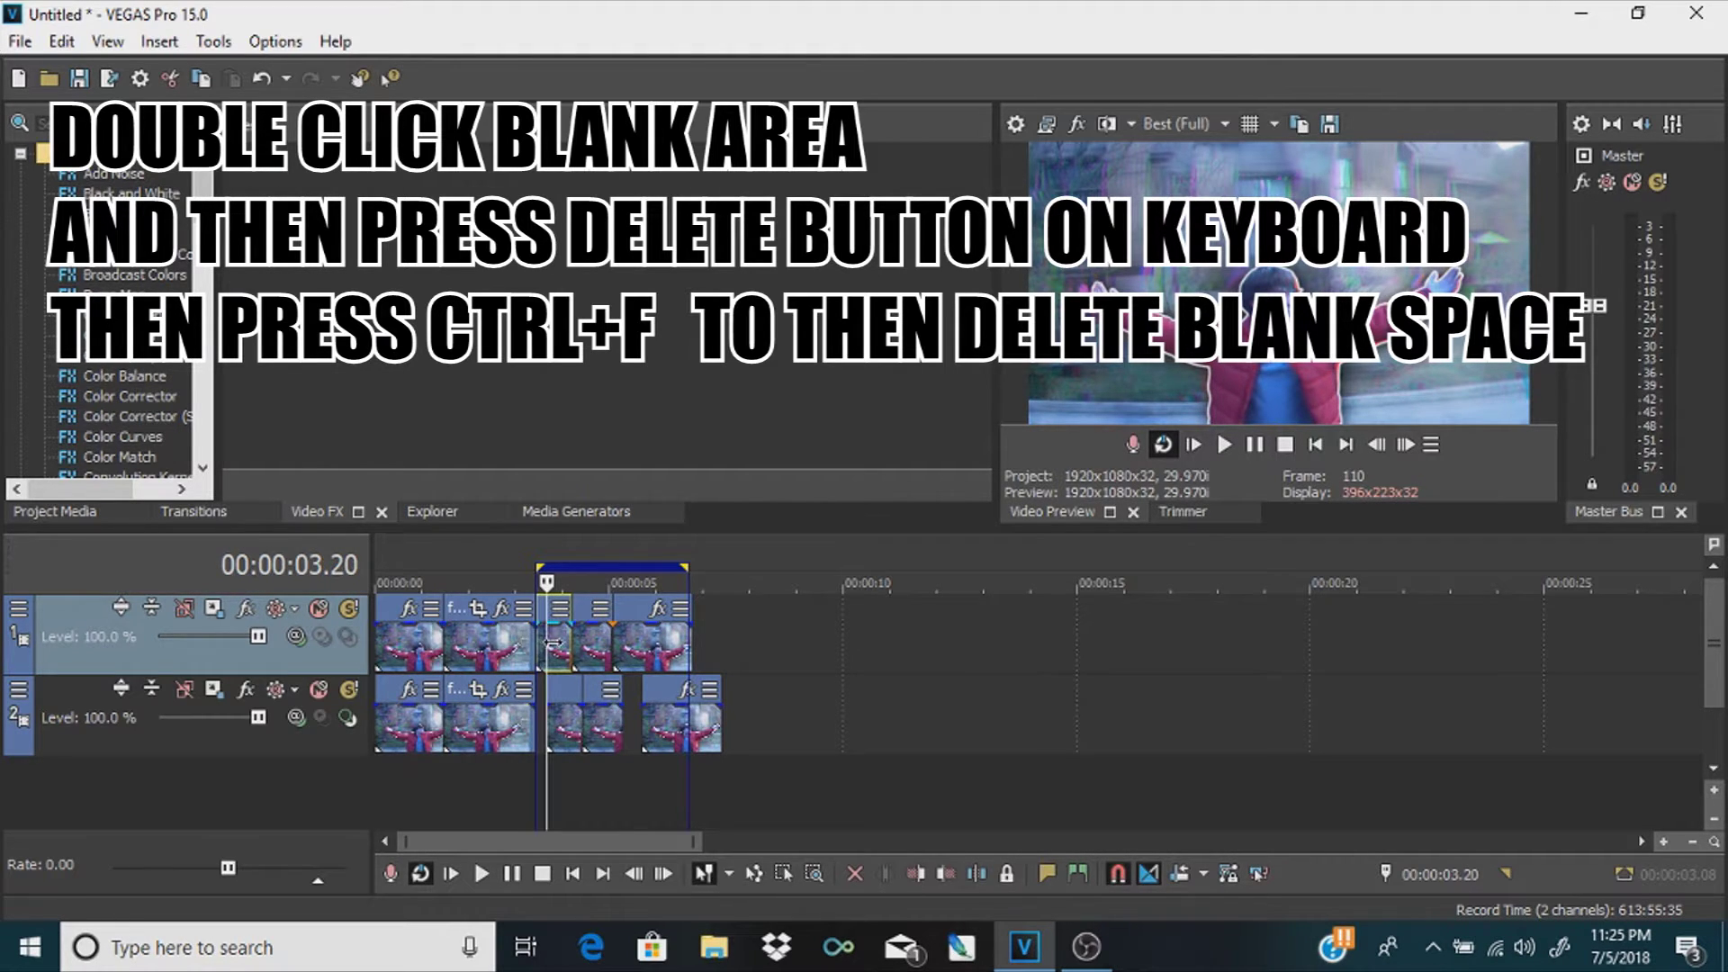
Set a loop region over the first 00:00:04.00, play through it, and stop on the last piece of track 1
left_click(507, 576)
left_click_drag(562, 576, 301, 551)
key("space")
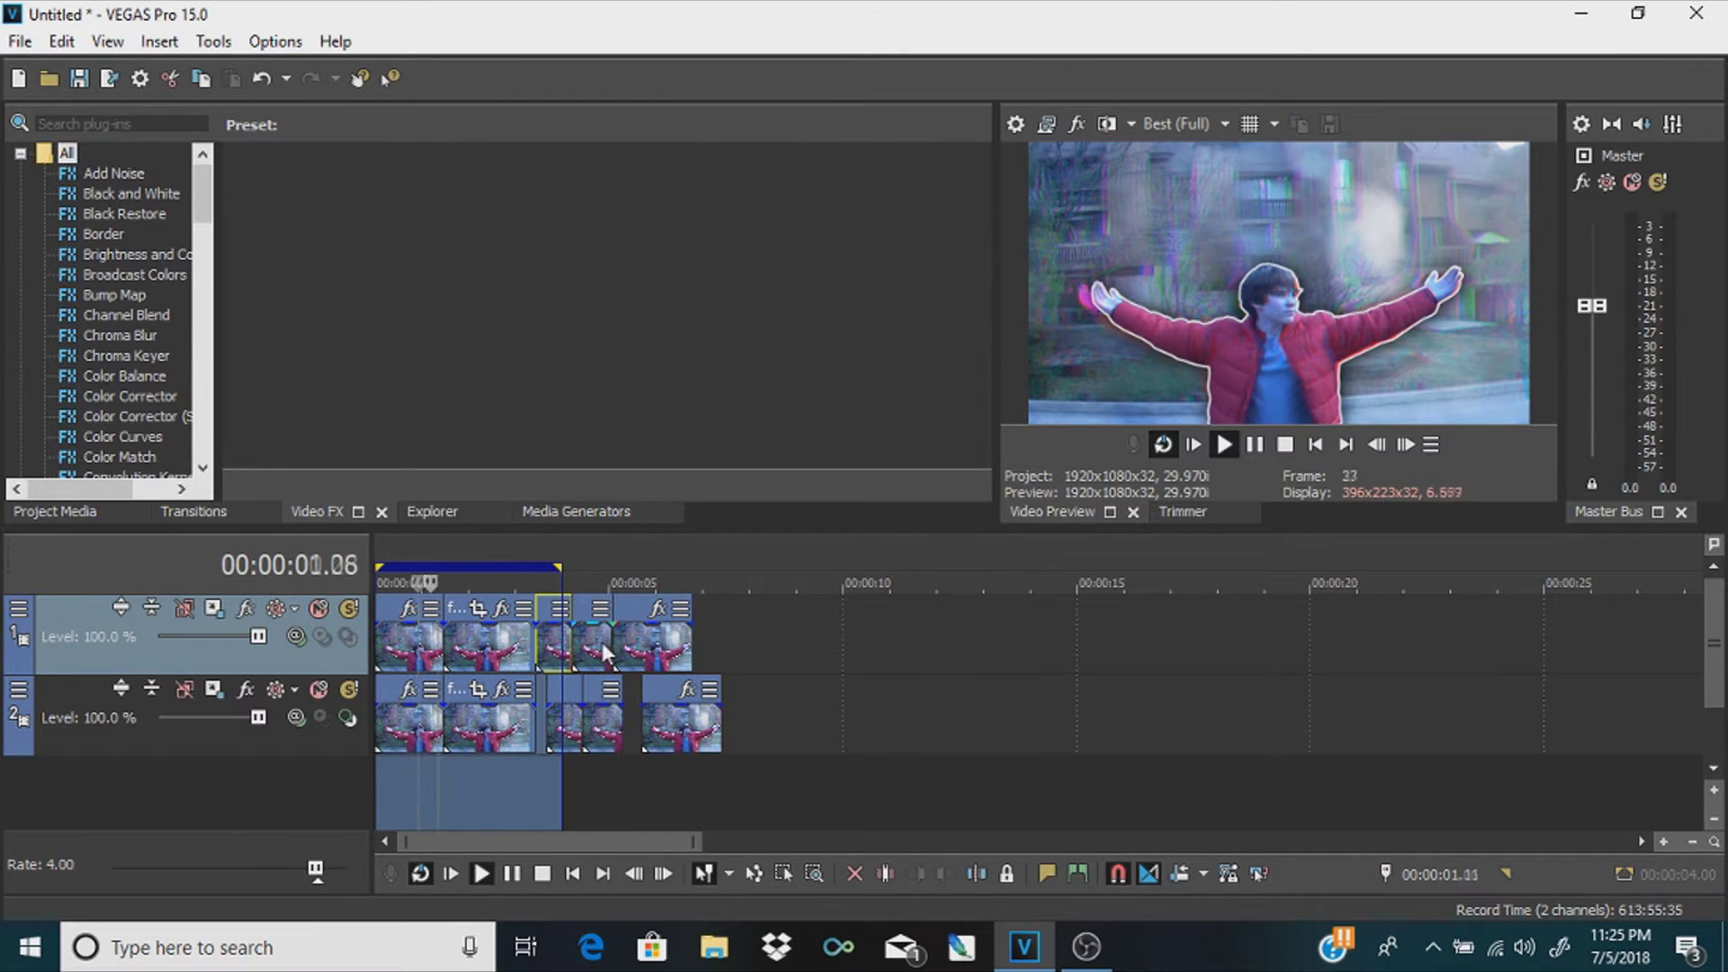
left_click(602, 648)
left_click(642, 650)
key("space")
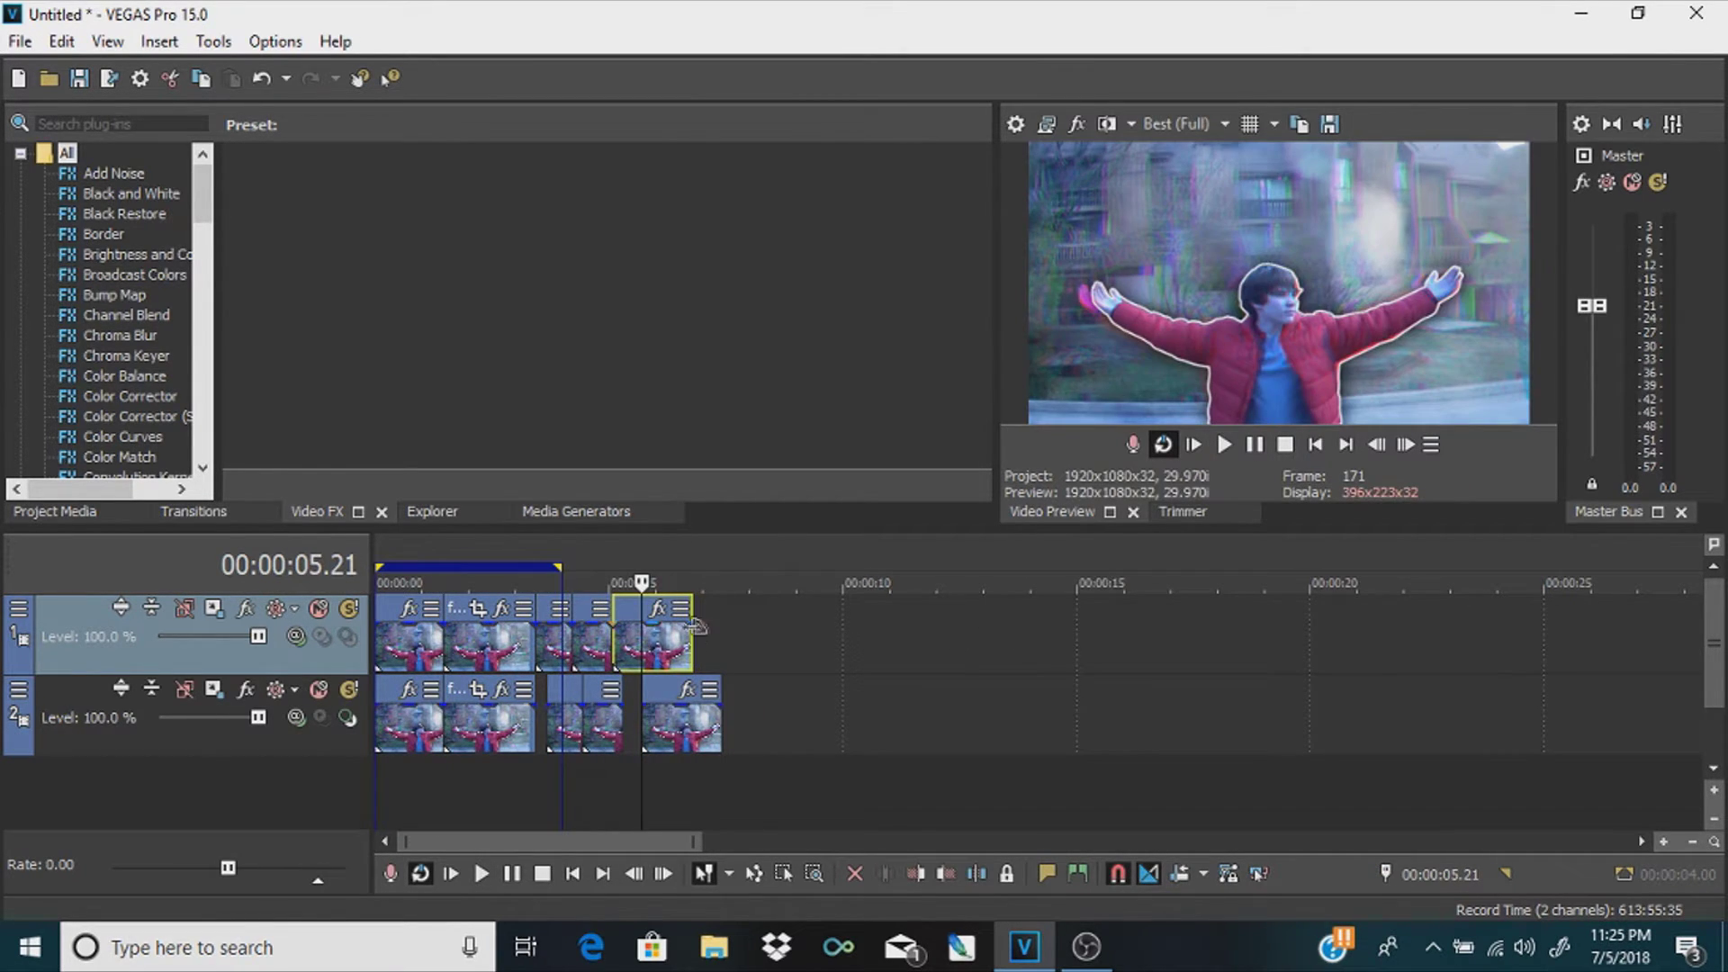
Move the last piece of track 1 and of track 2 to a shared start just after 00:00:20
left_click_drag(648, 643, 1370, 644)
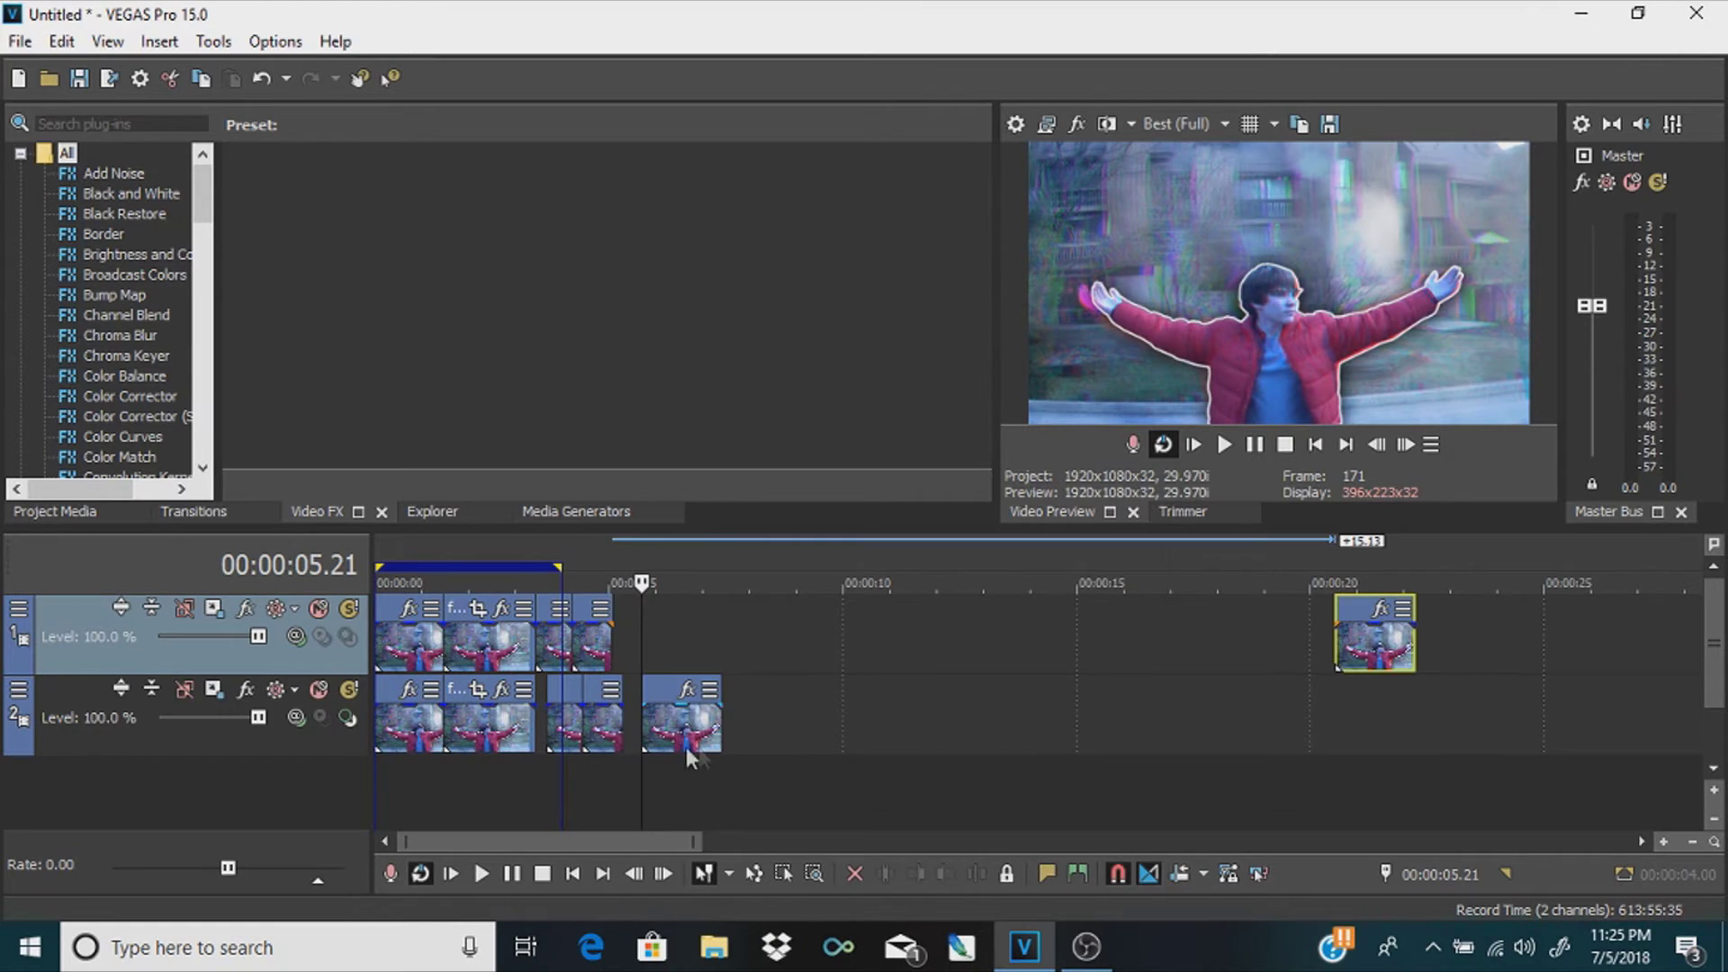
left_click_drag(667, 729, 1343, 743)
left_click(1048, 660)
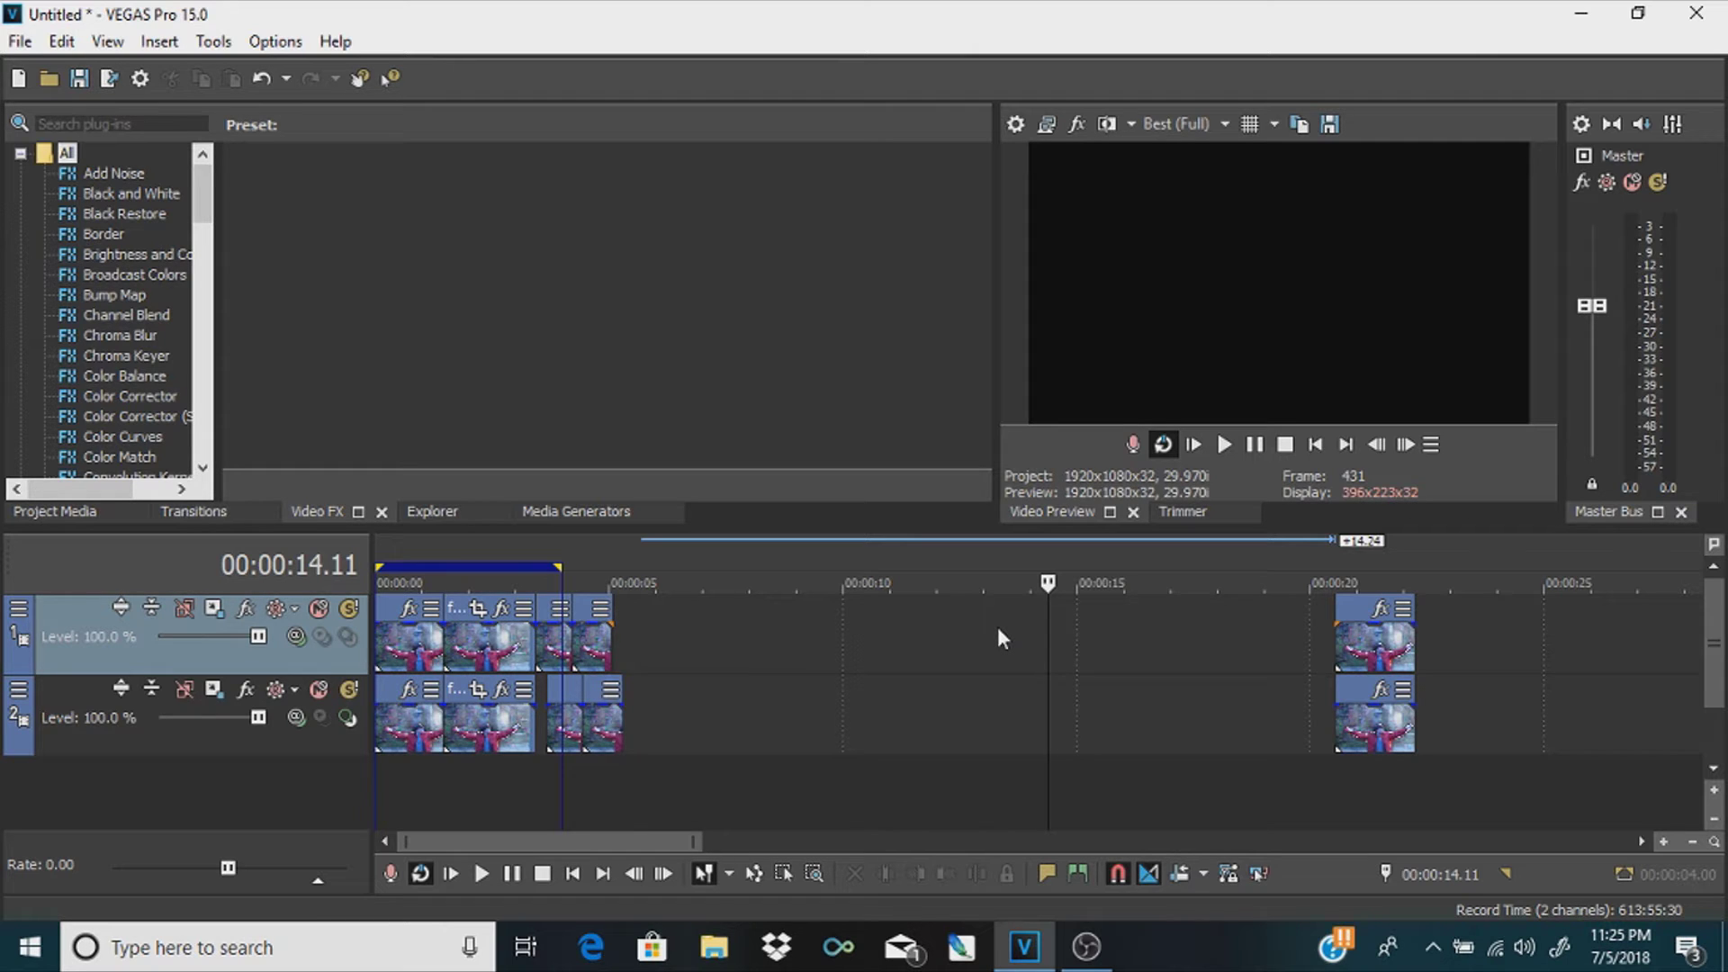
mouse_move(1372, 648)
left_mouse_down()
mouse_move(1107, 687)
mouse_move(872, 675)
mouse_move(1427, 711)
mouse_move(1350, 621)
mouse_move(1372, 621)
left_mouse_up()
Delete the empty gap on track 1 from 00:00:05.02 to 00:00:20.16, rippling the last pieces on both tracks
double_click(904, 650)
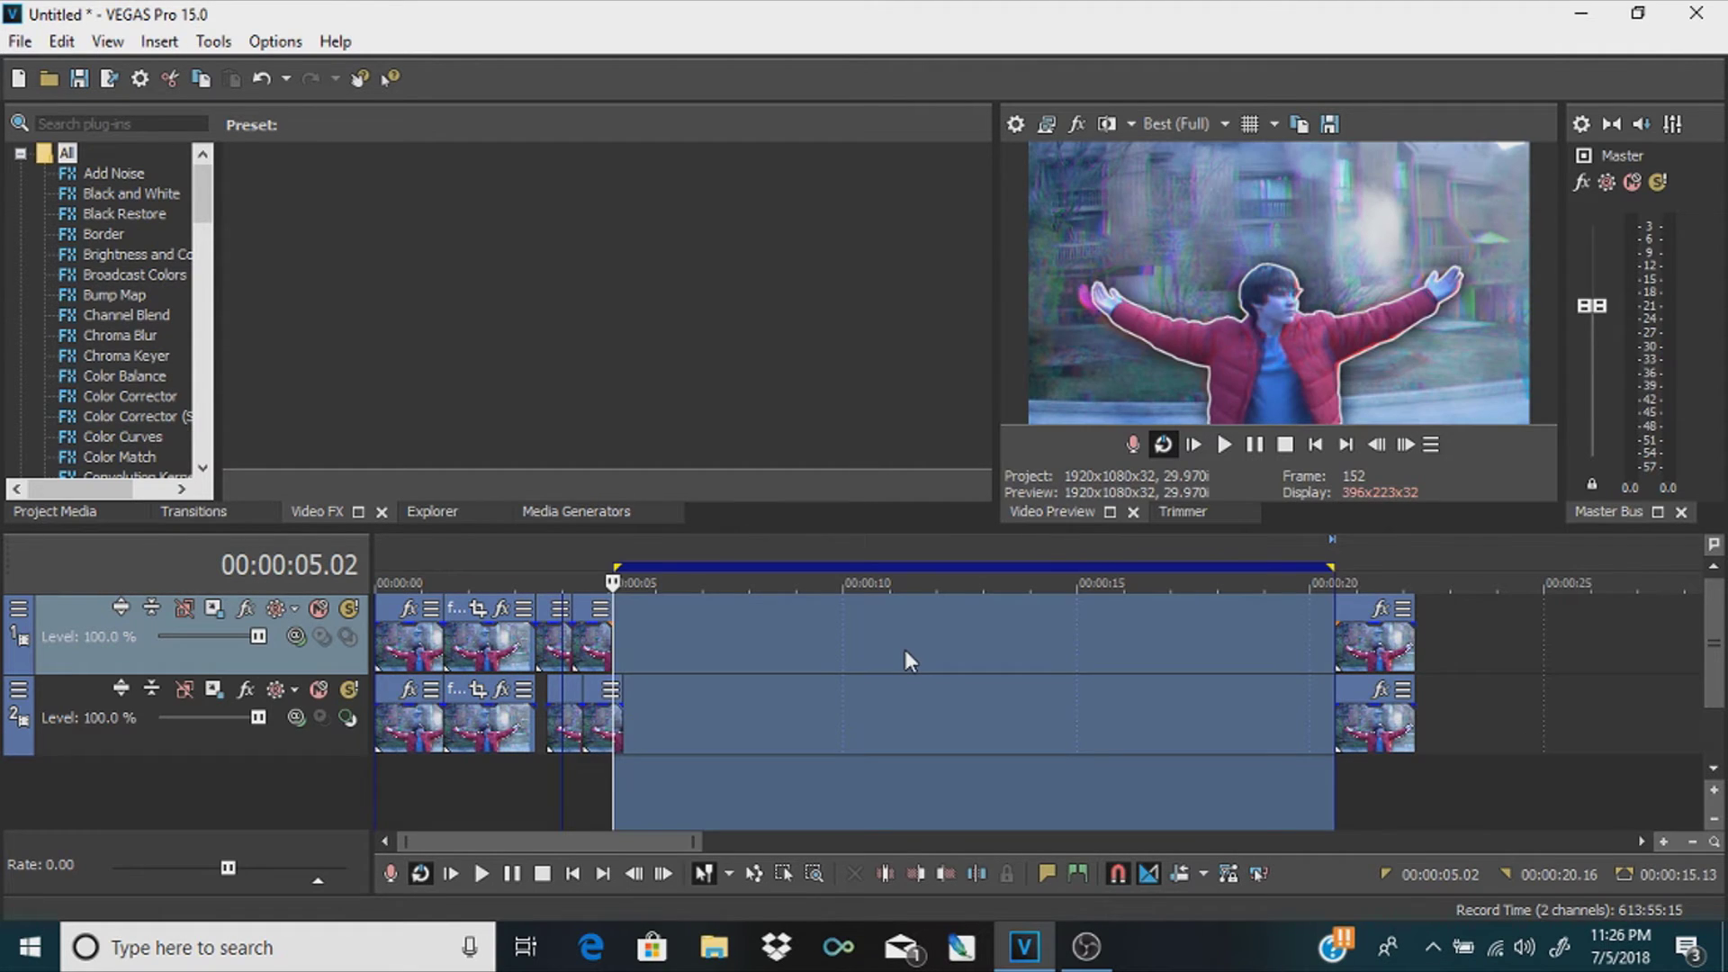
key("Delete")
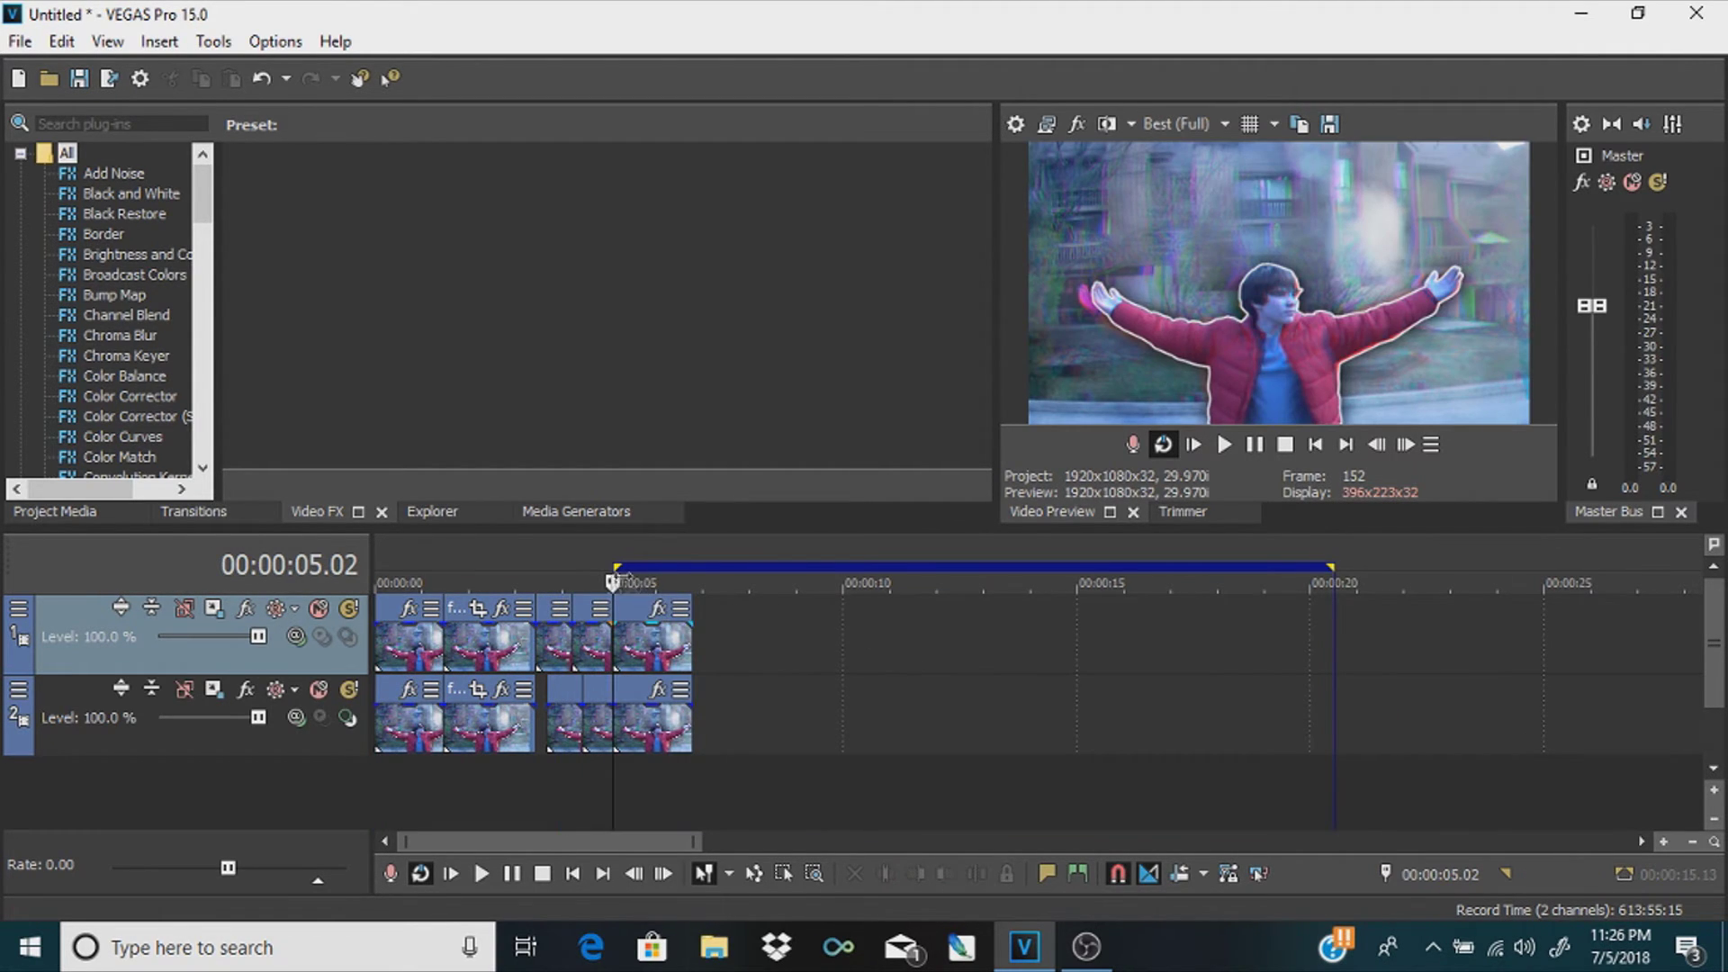
key("ctrl+a")
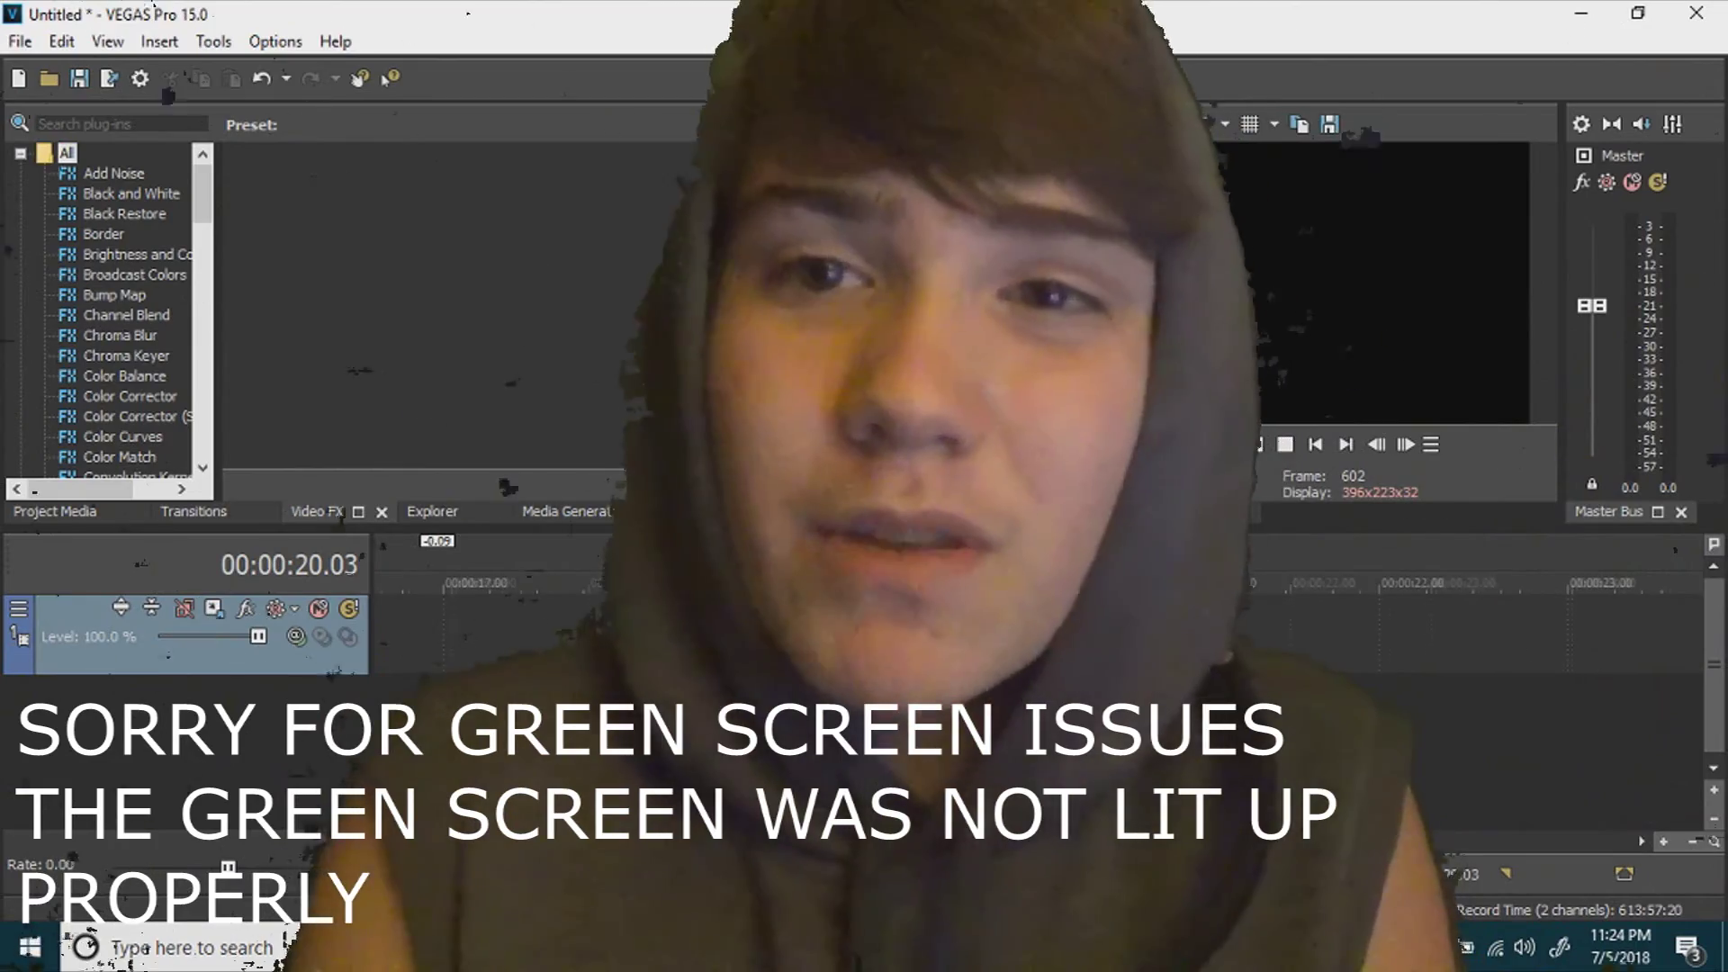
scroll(1044, 630, "down", 4)
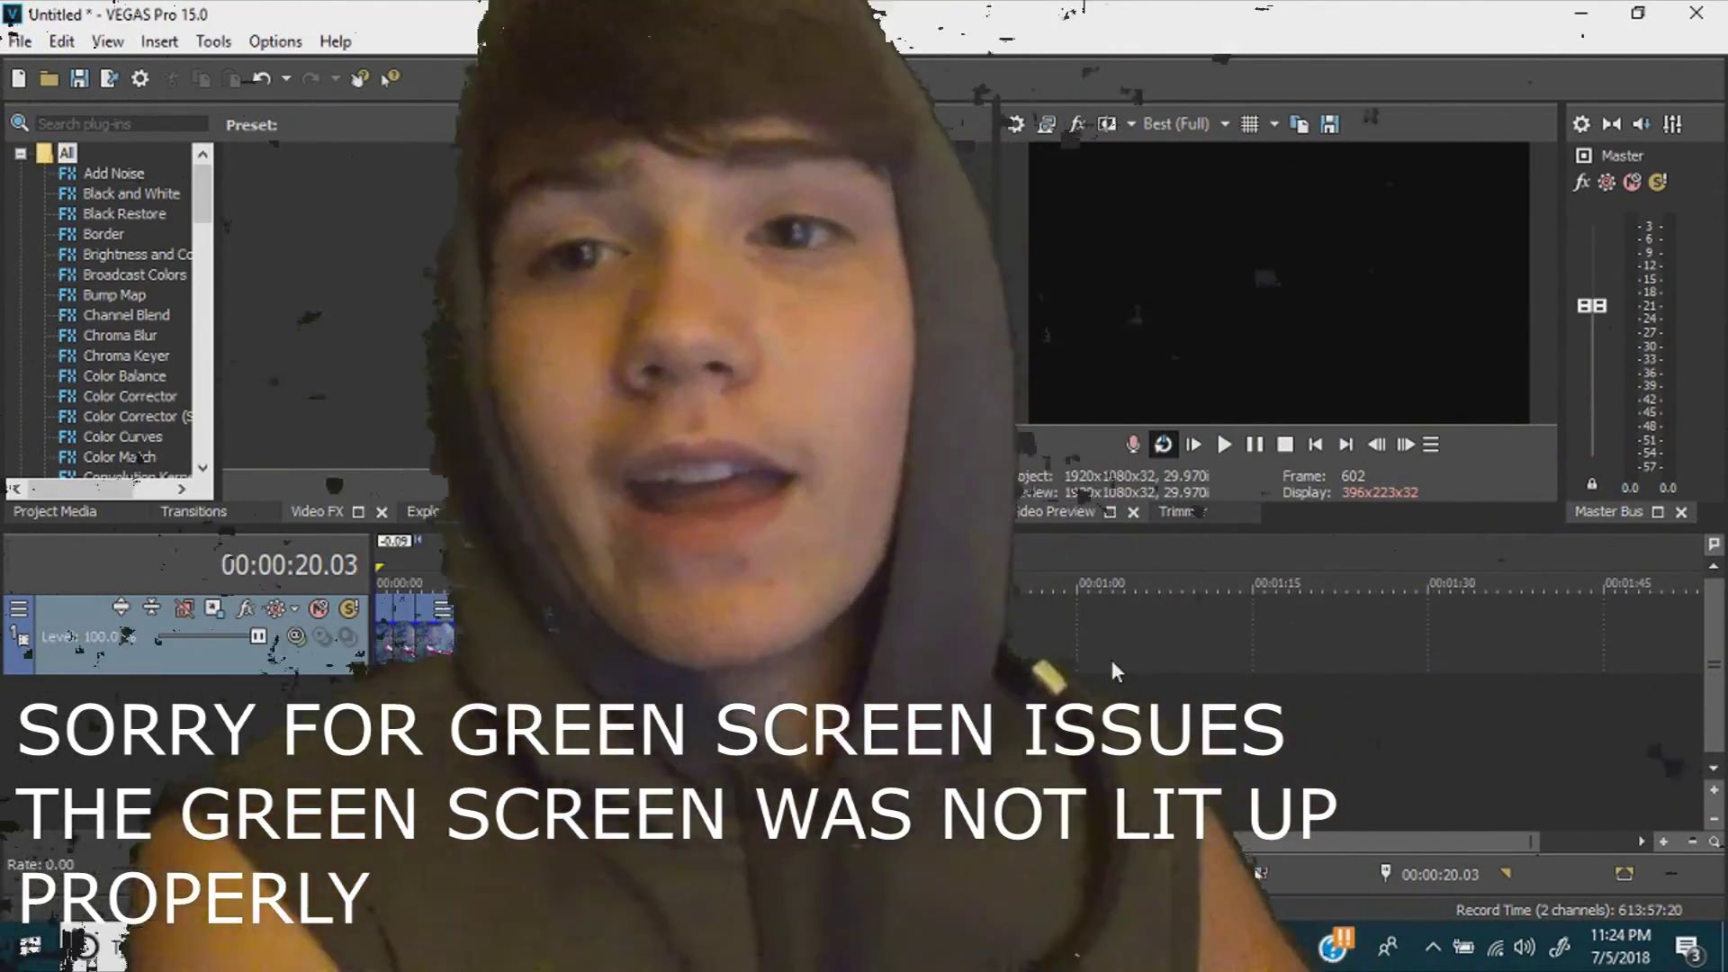
scroll(1110, 661, "down", 1)
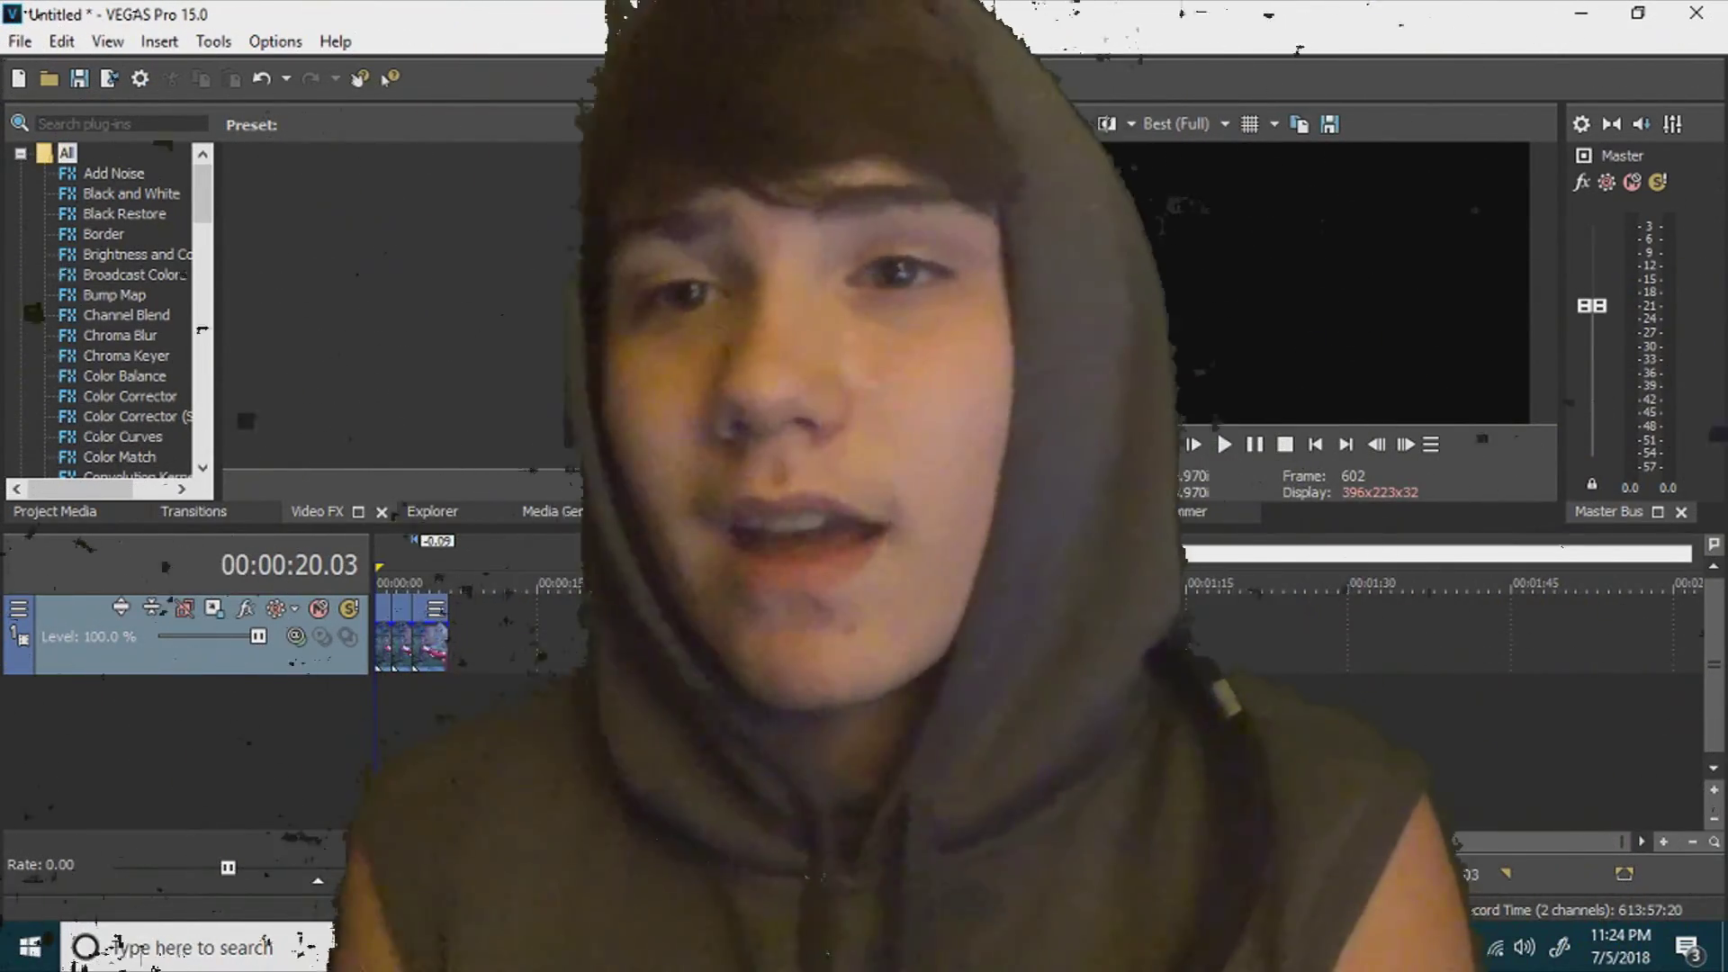
key("Up")
key("Up")
key("Up")
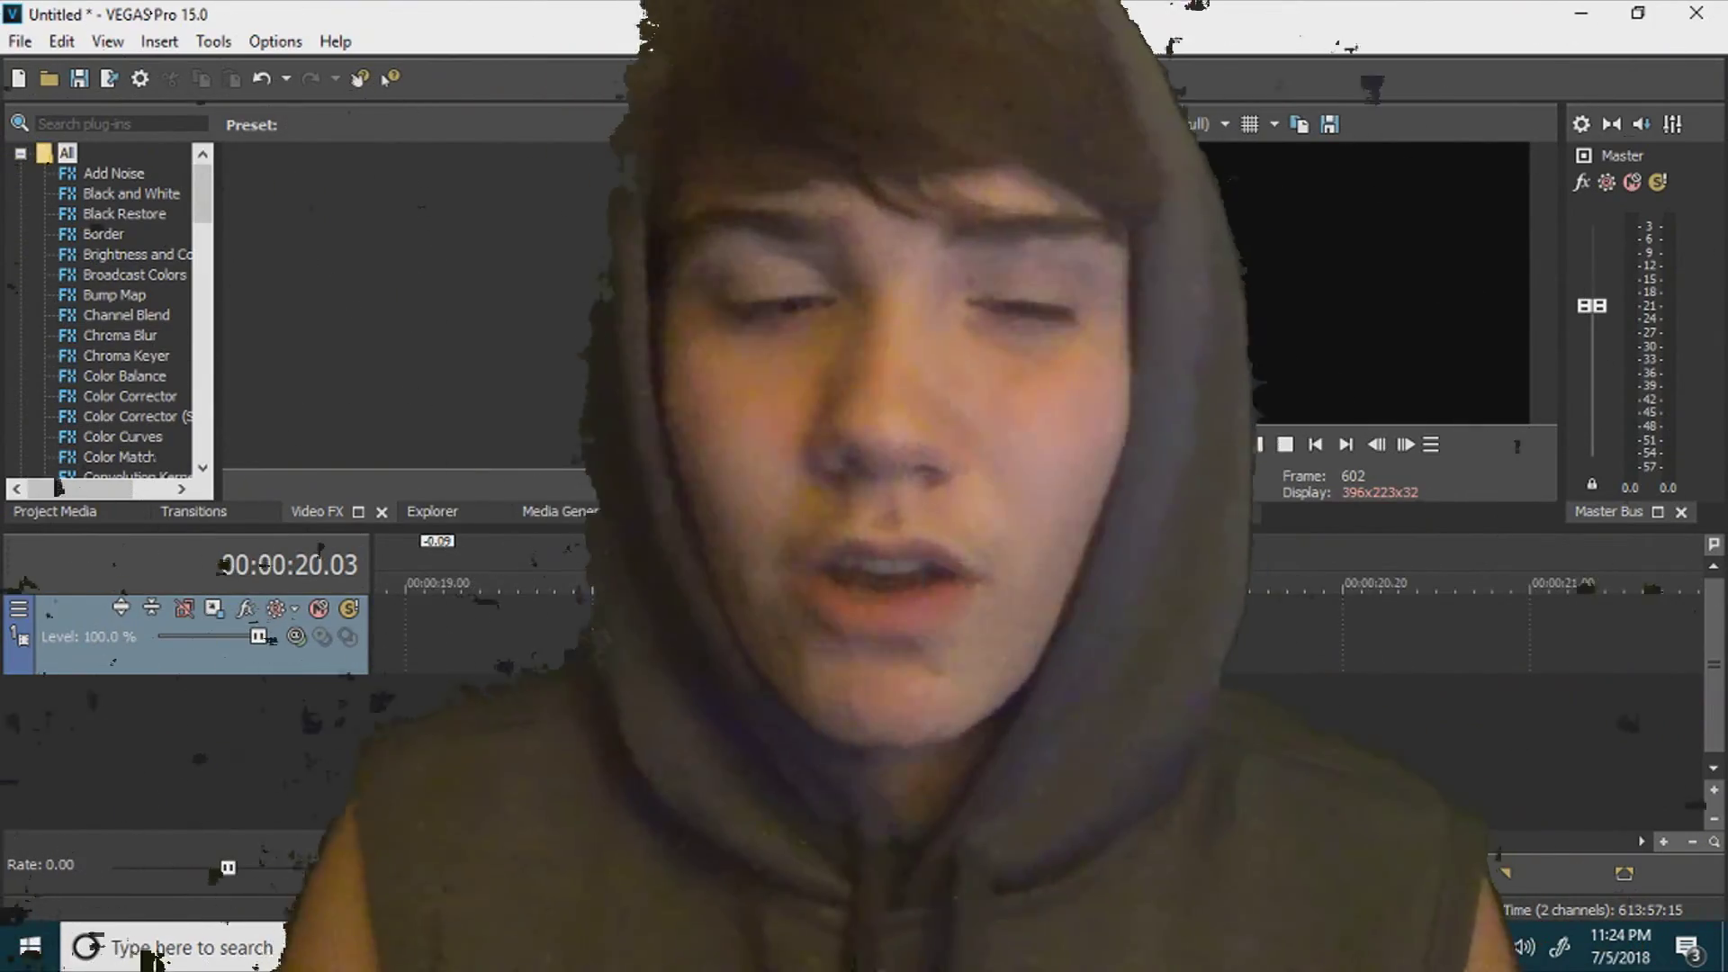
scroll(1044, 630, "down", 5)
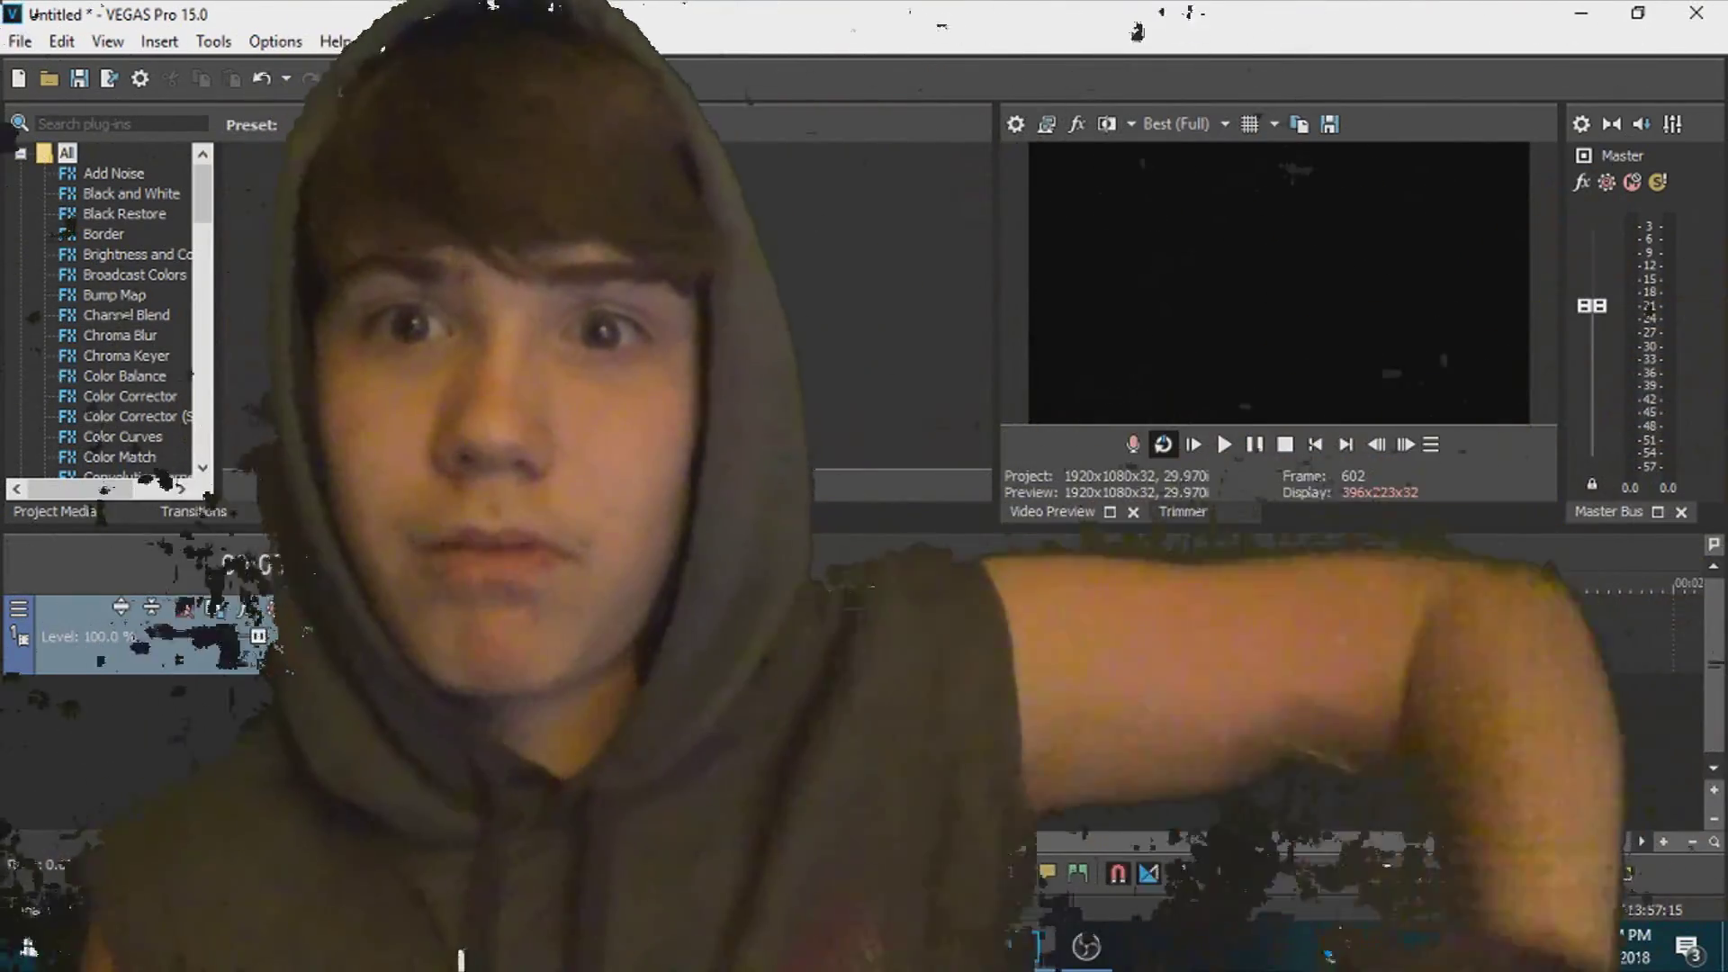